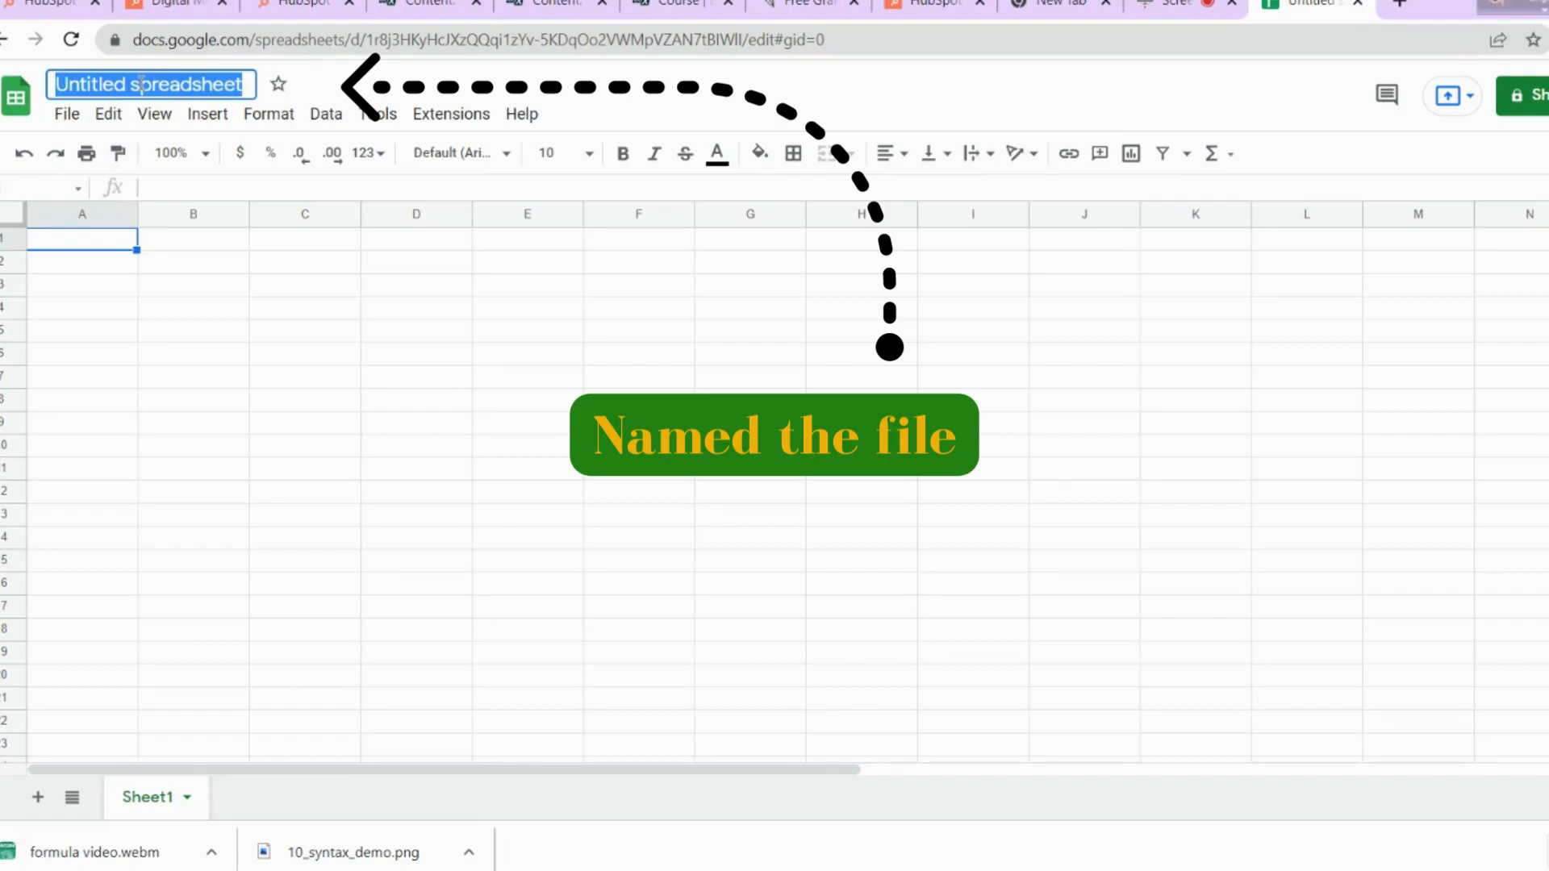
- Name the spreadsheet "youtube channel"
text(youtube chanen)
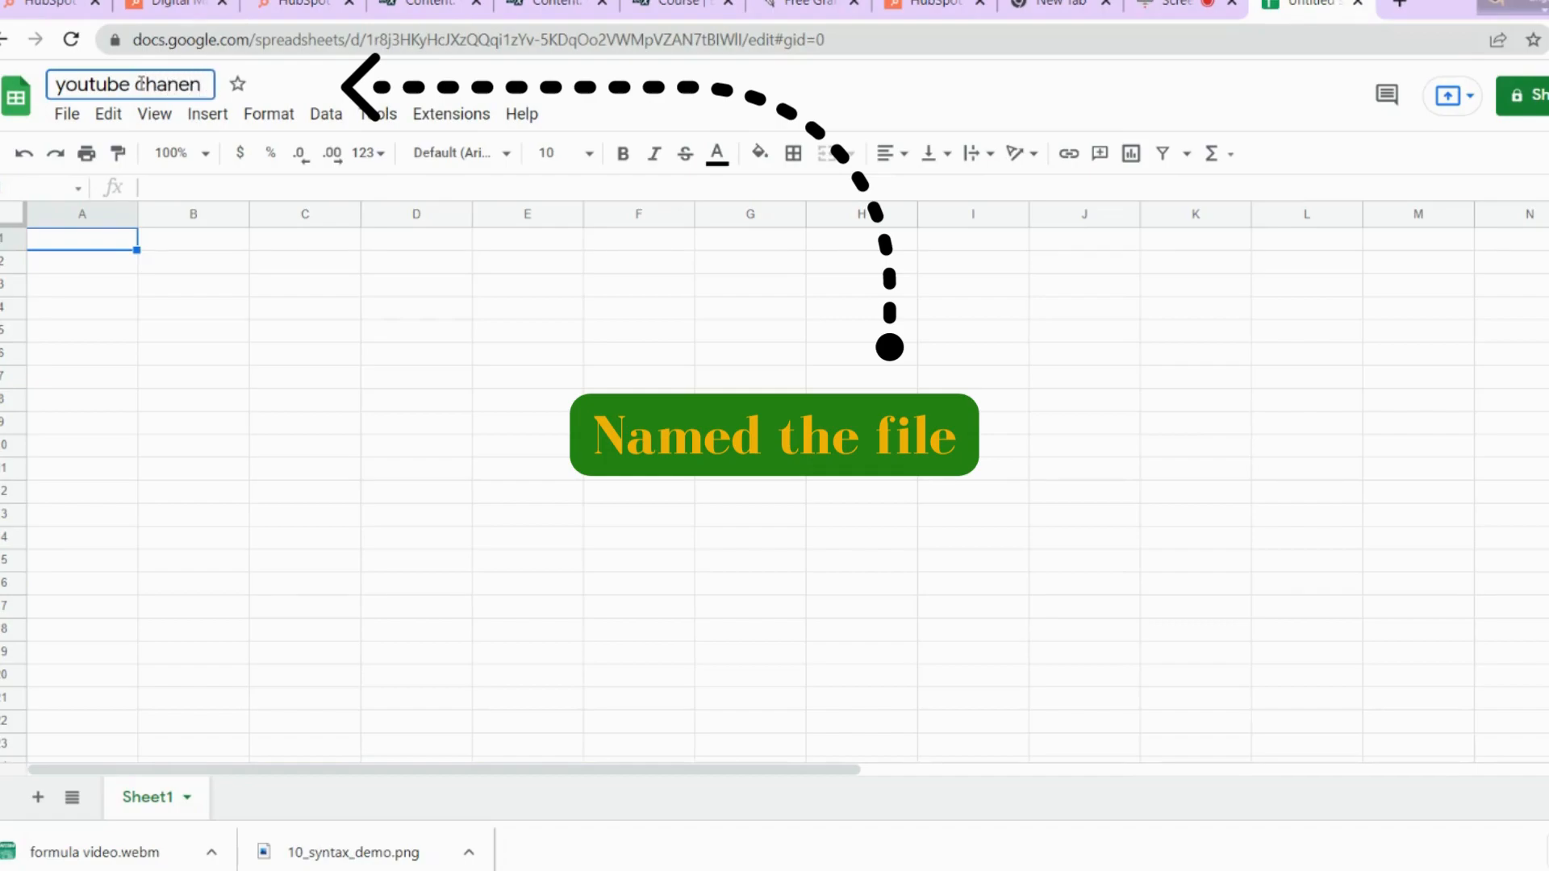
key(BackSpace)
key(BackSpace)
text(nel)
click(164, 298)
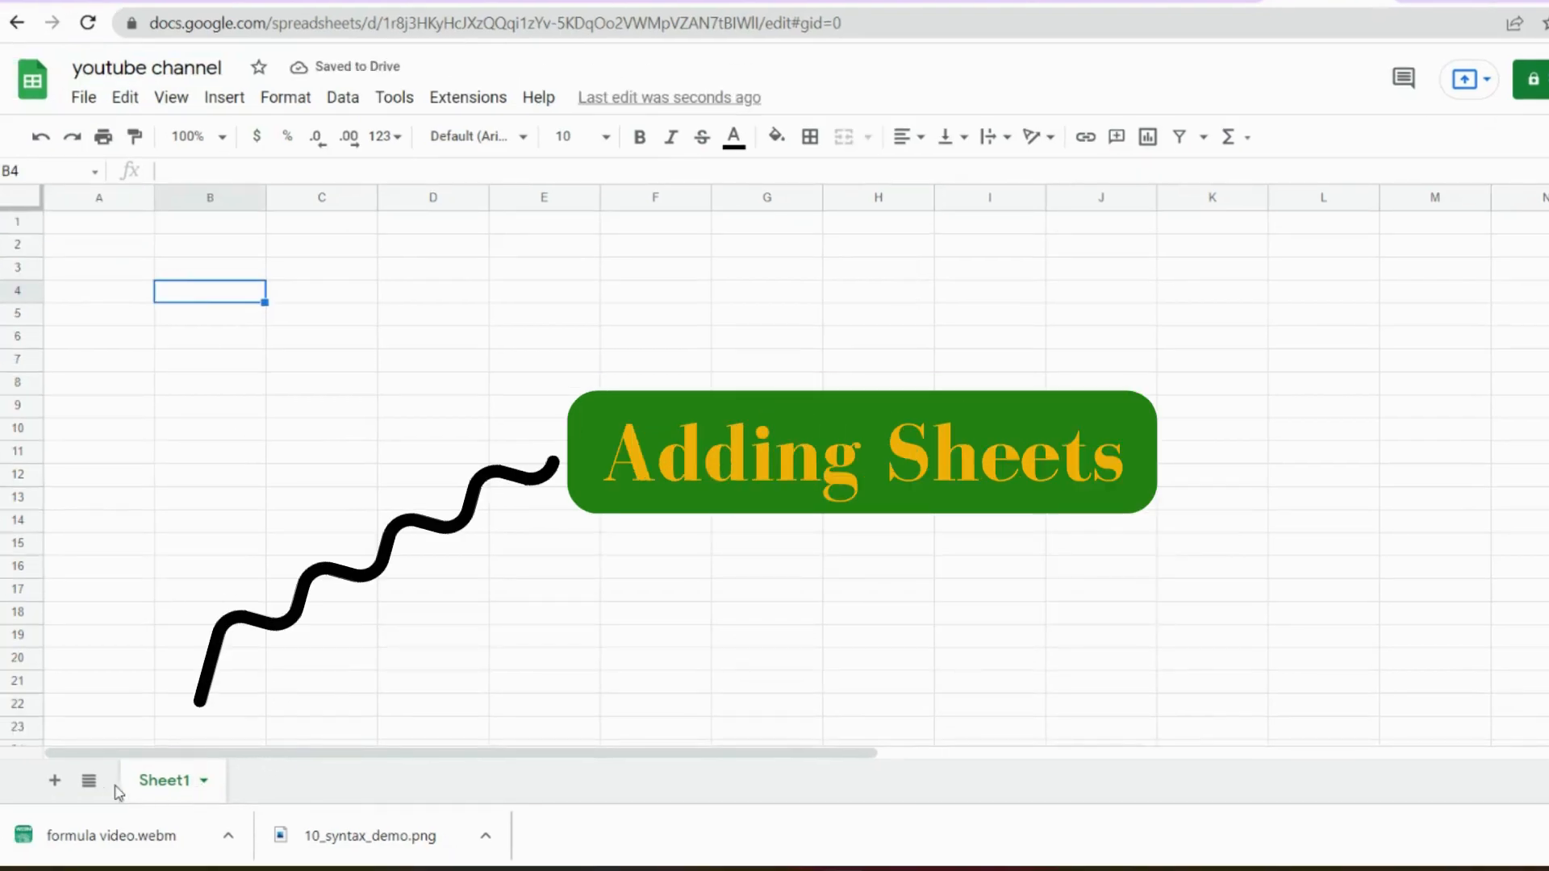
- Add two new sheets to the spreadsheet and rename Sheet1 as "content"
click(54, 781)
click(54, 781)
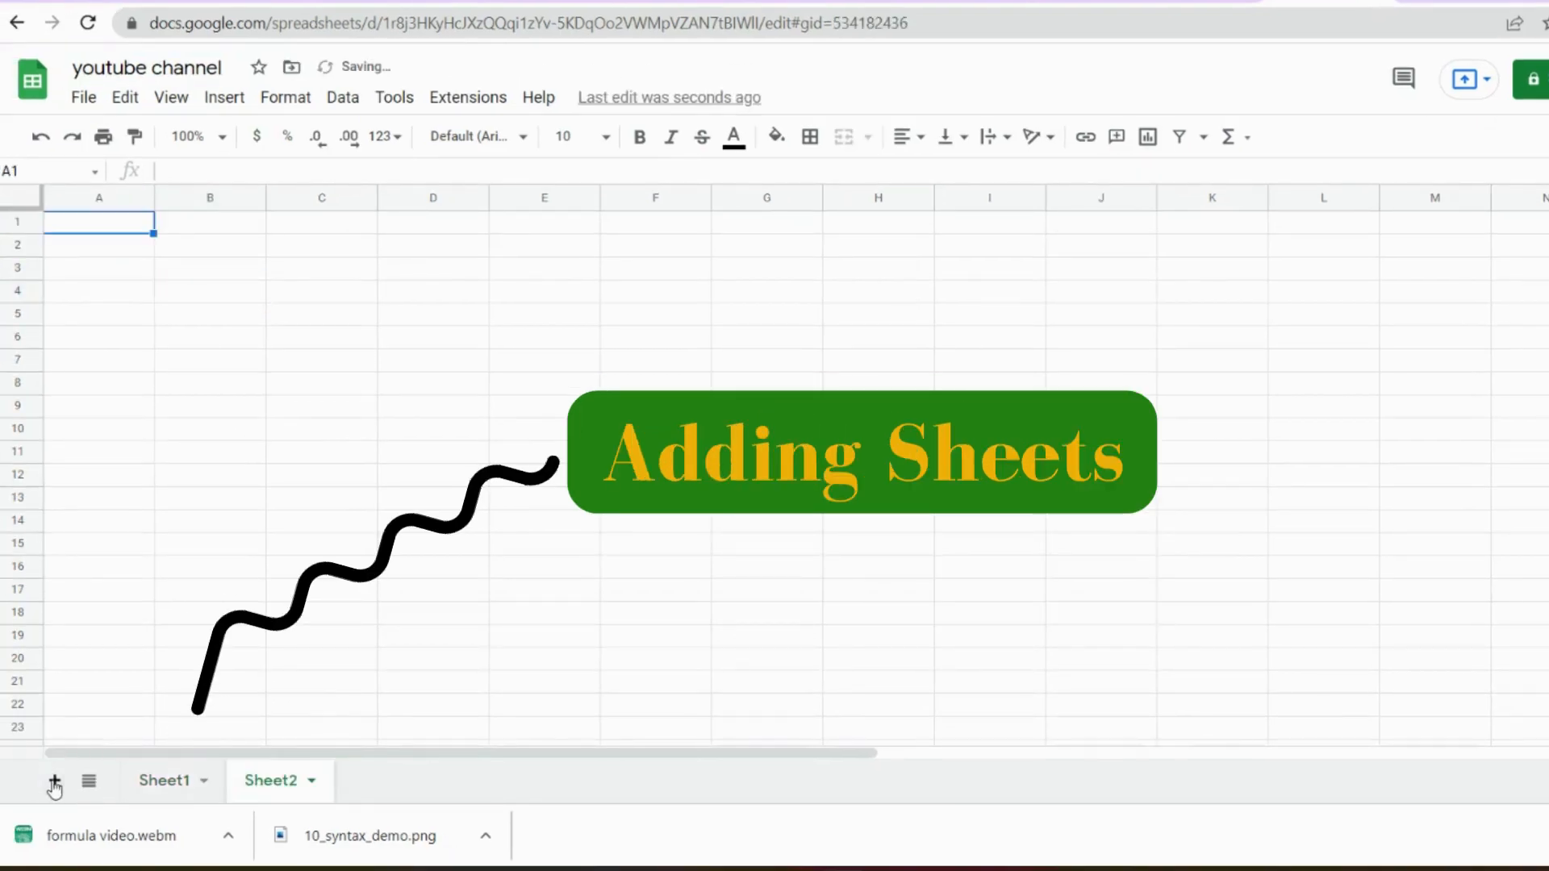
click(166, 781)
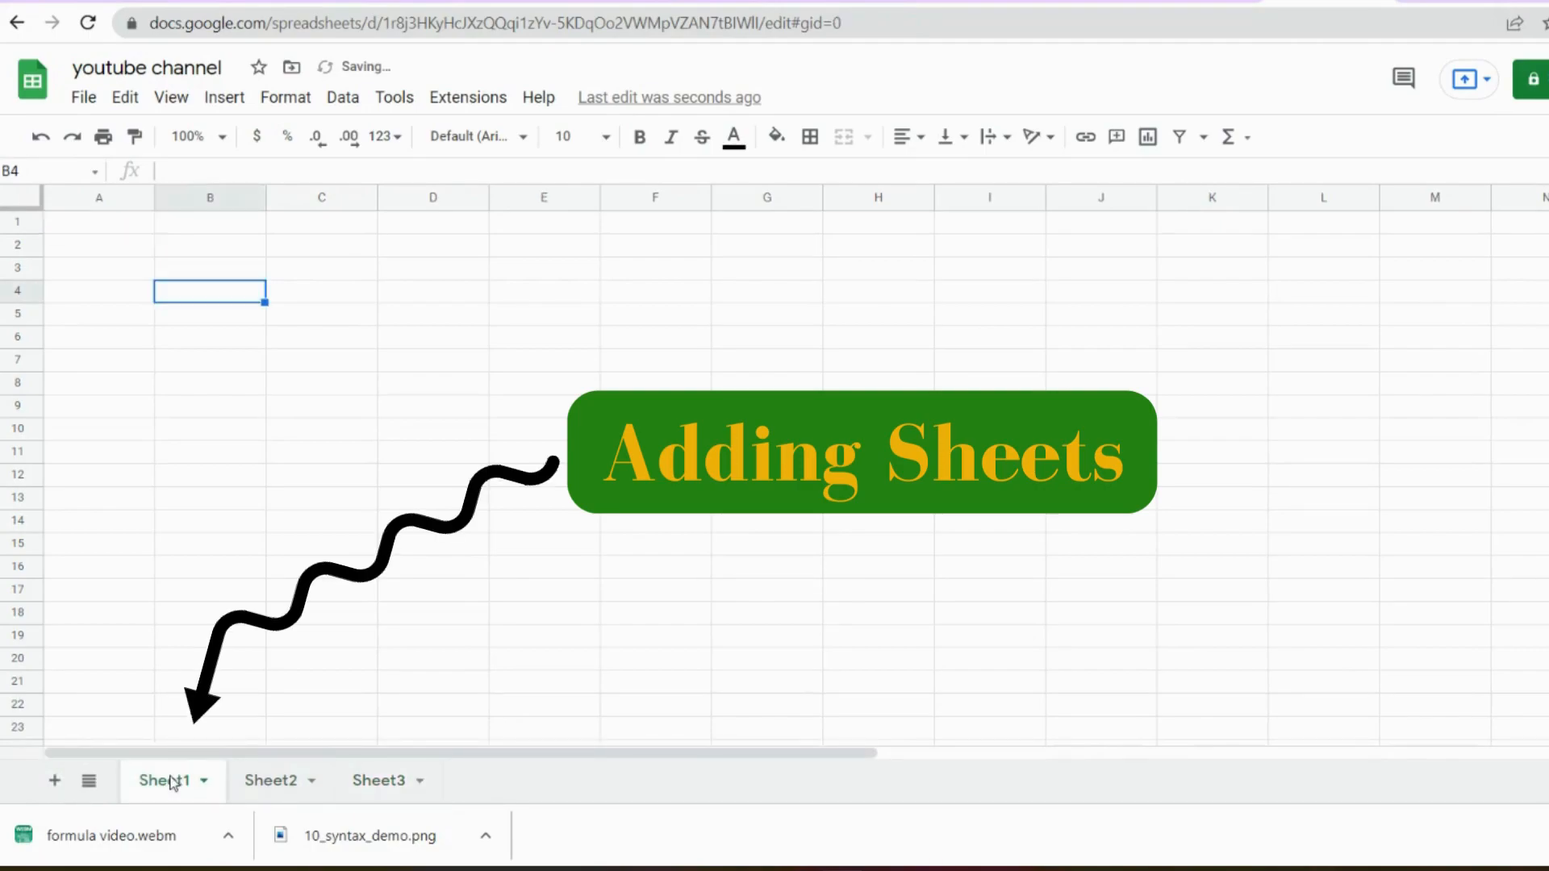
double_click(171, 781)
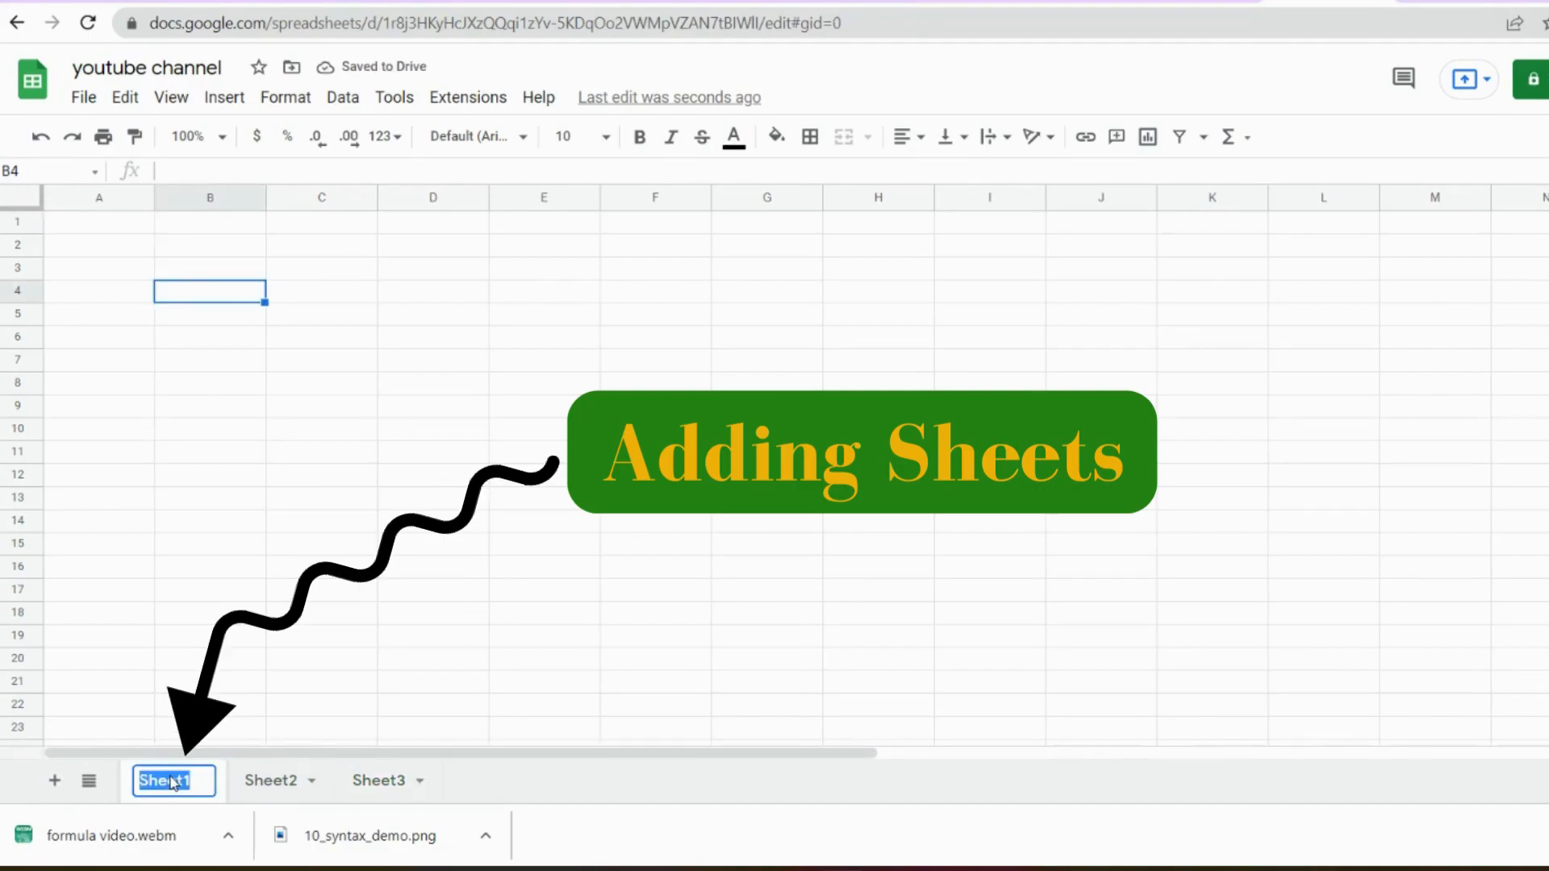
text(content)
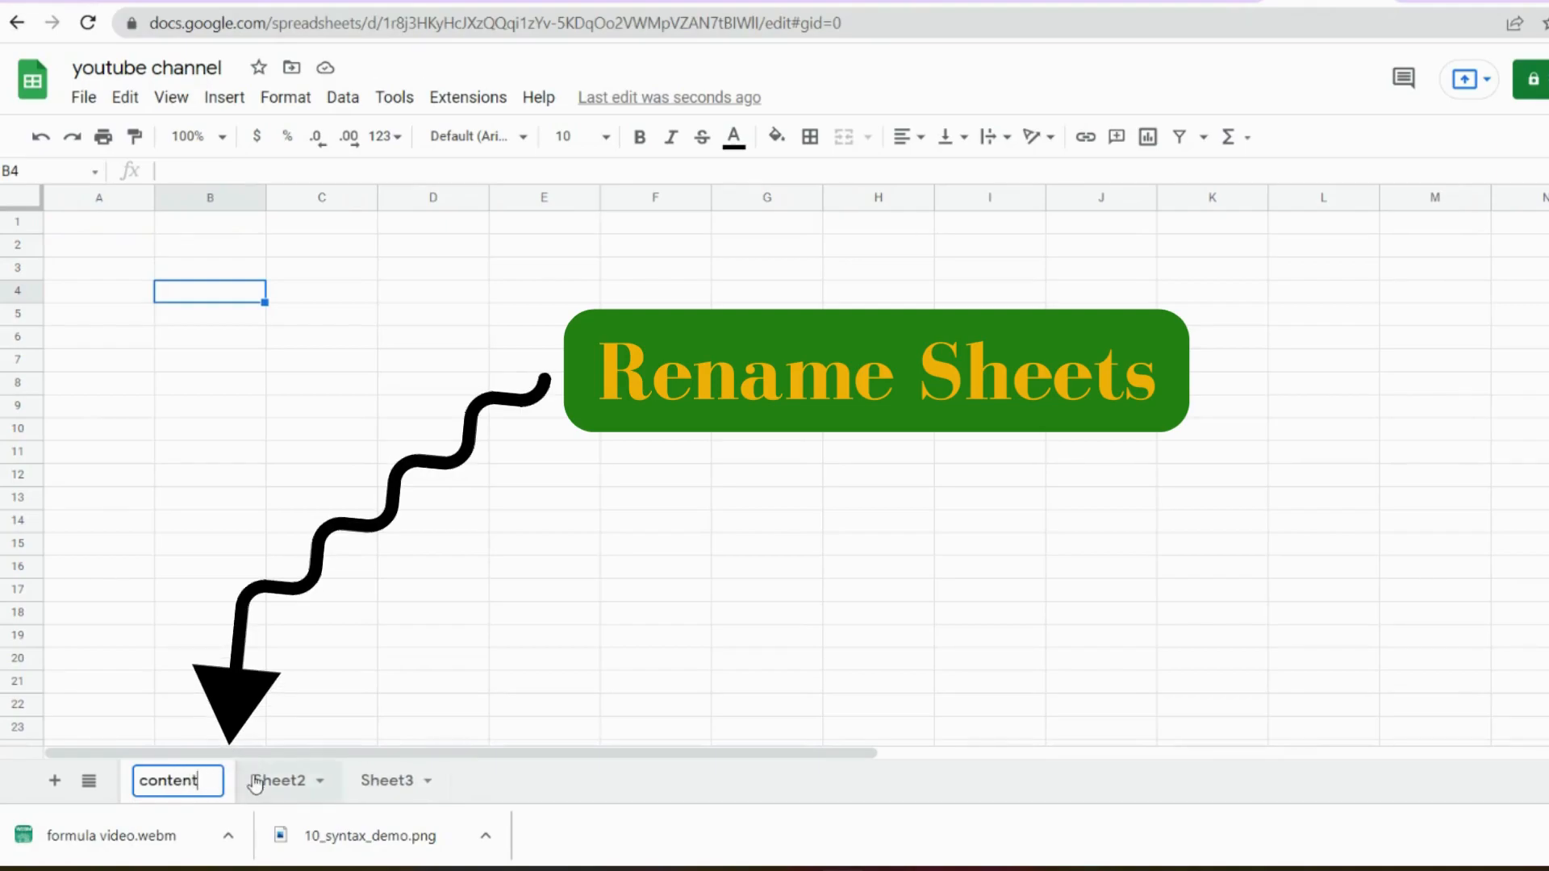
- Rename Sheet2 as "new"
click(282, 782)
double_click(282, 781)
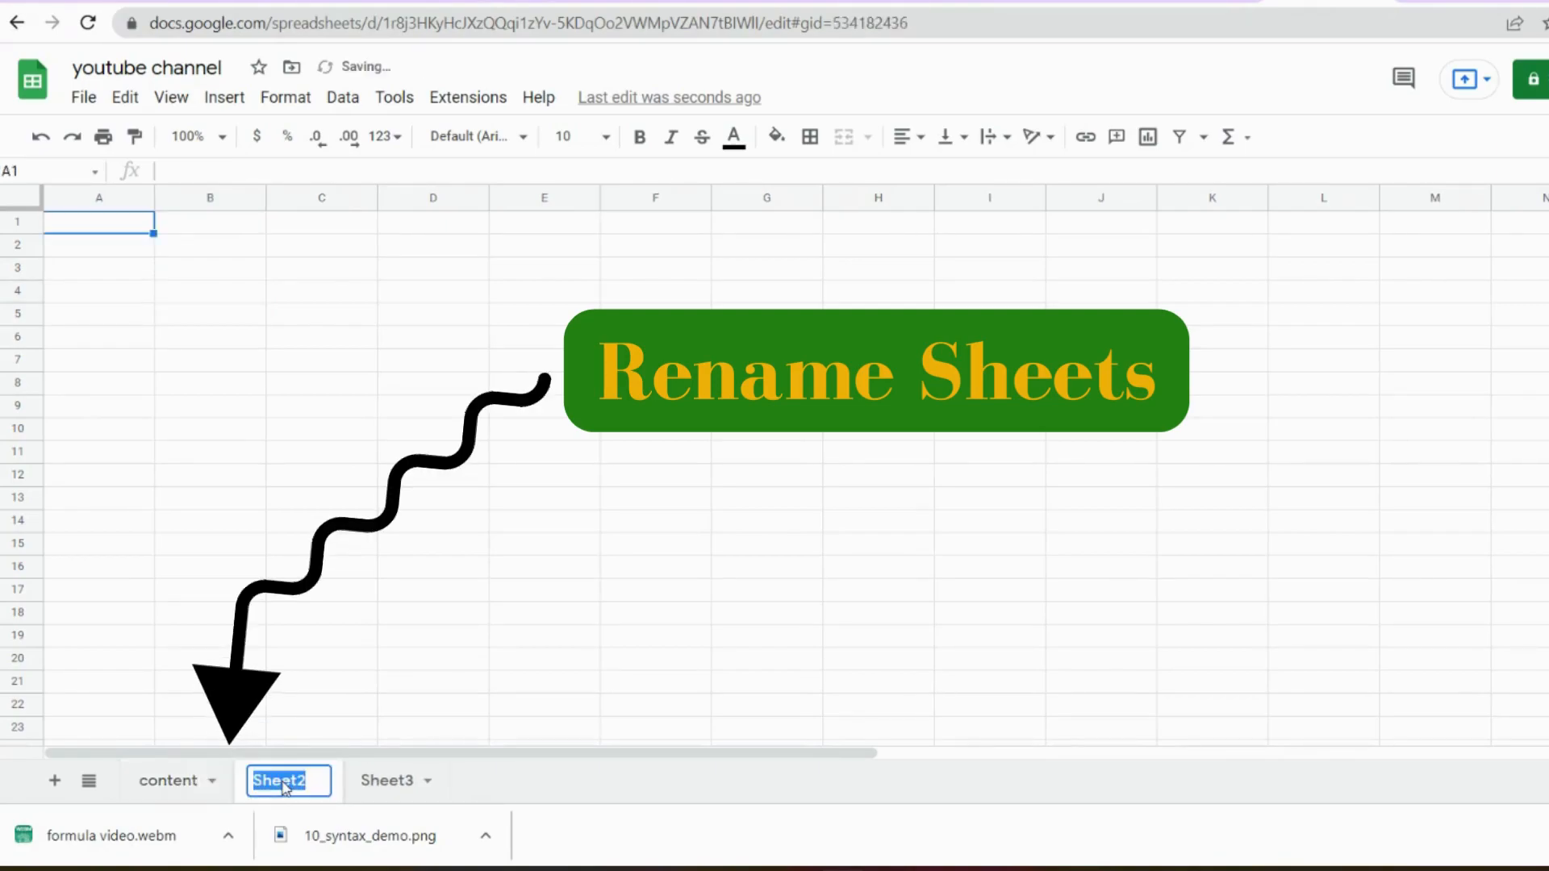
text(c)
key(BackSpace)
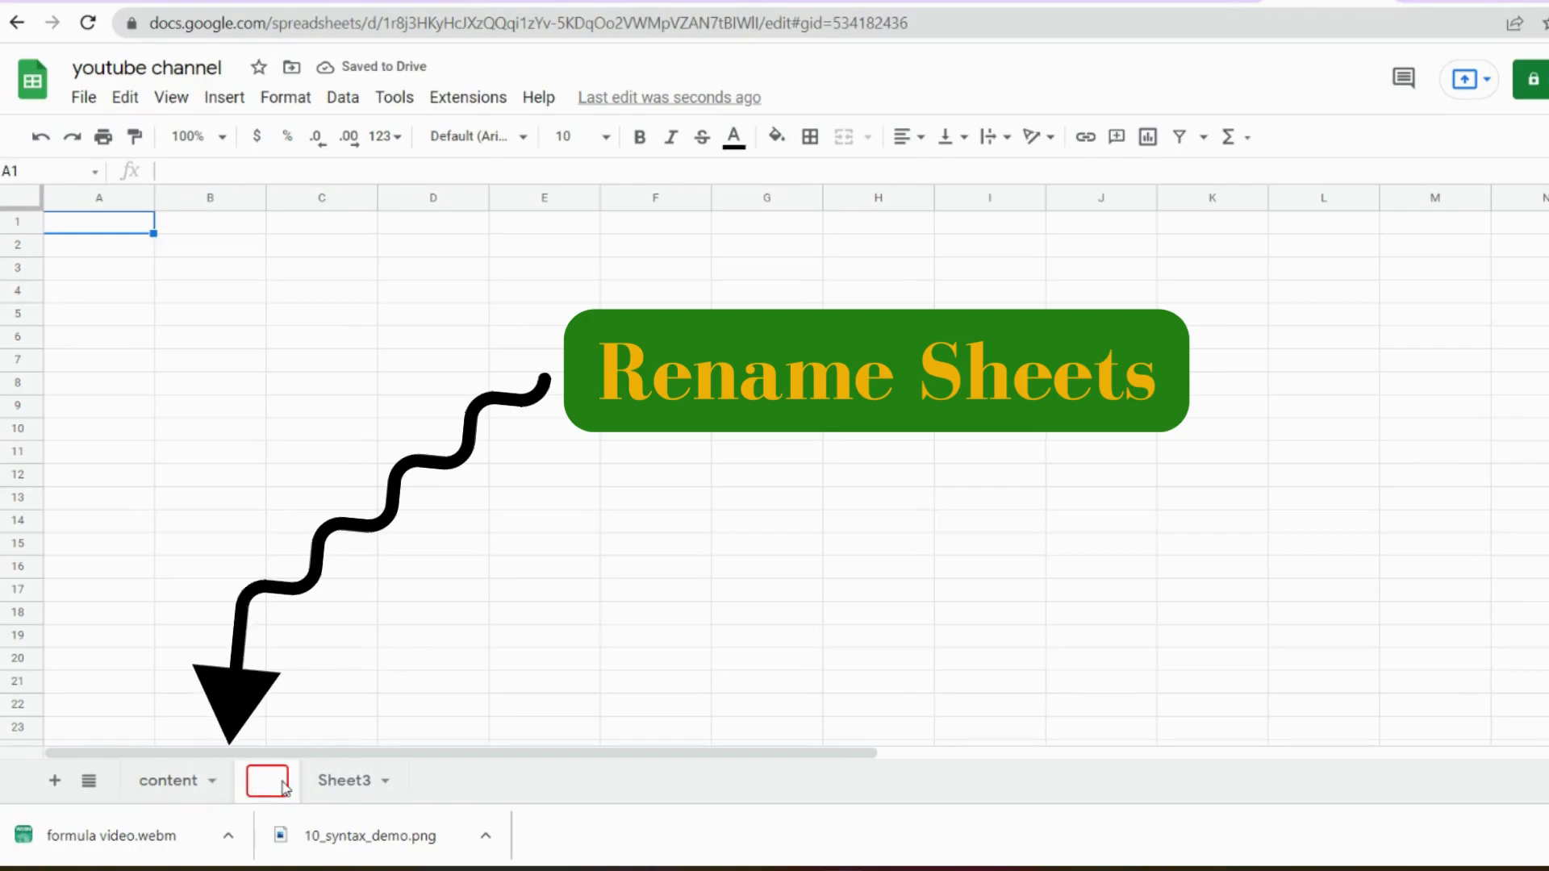
text(new)
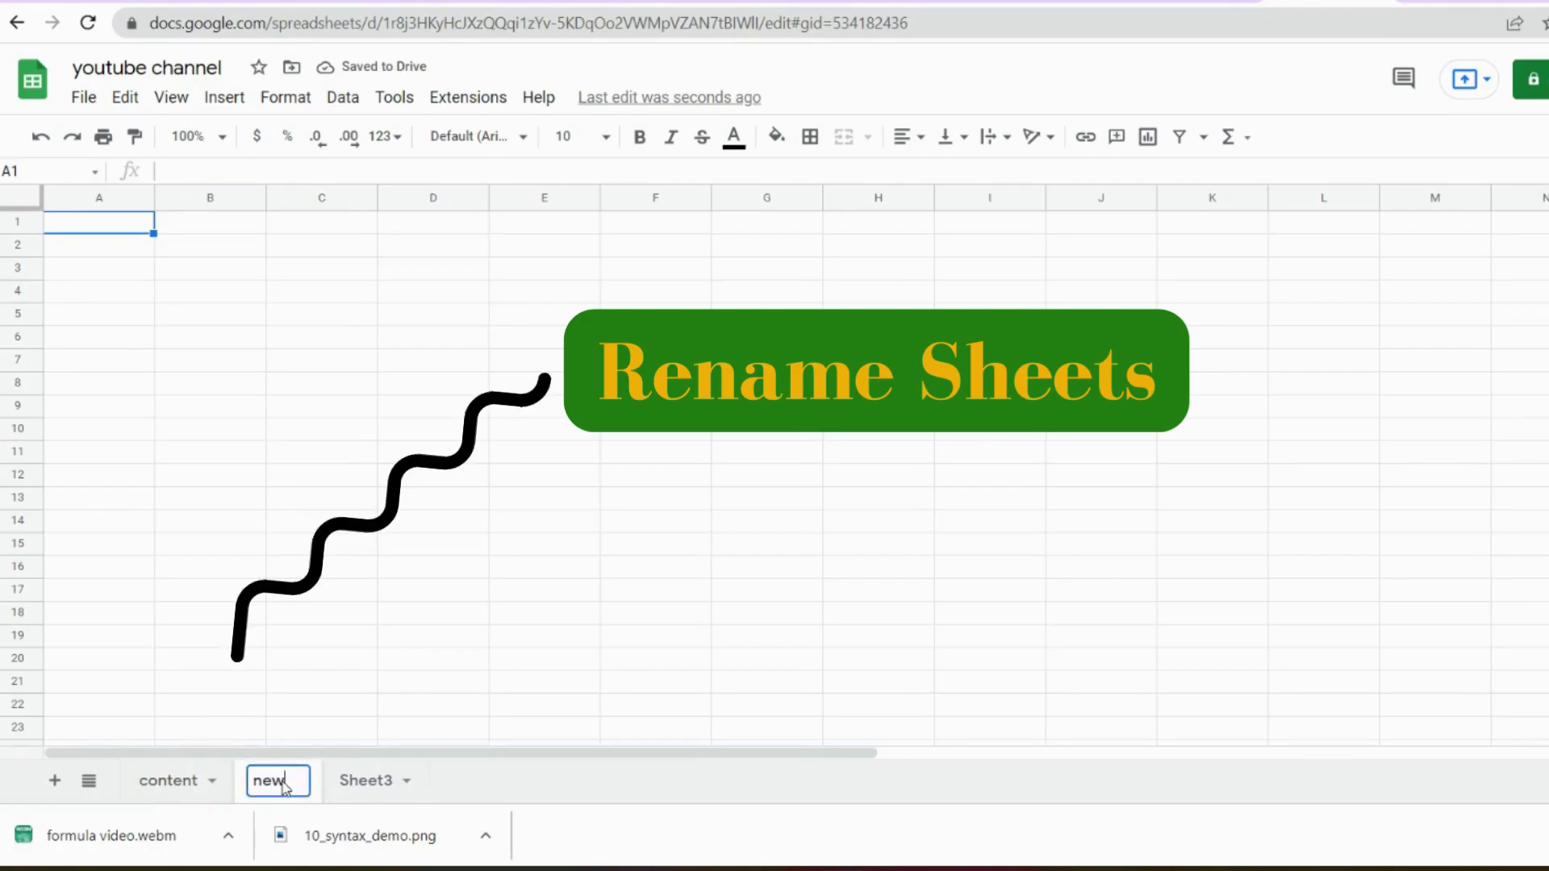
click(365, 781)
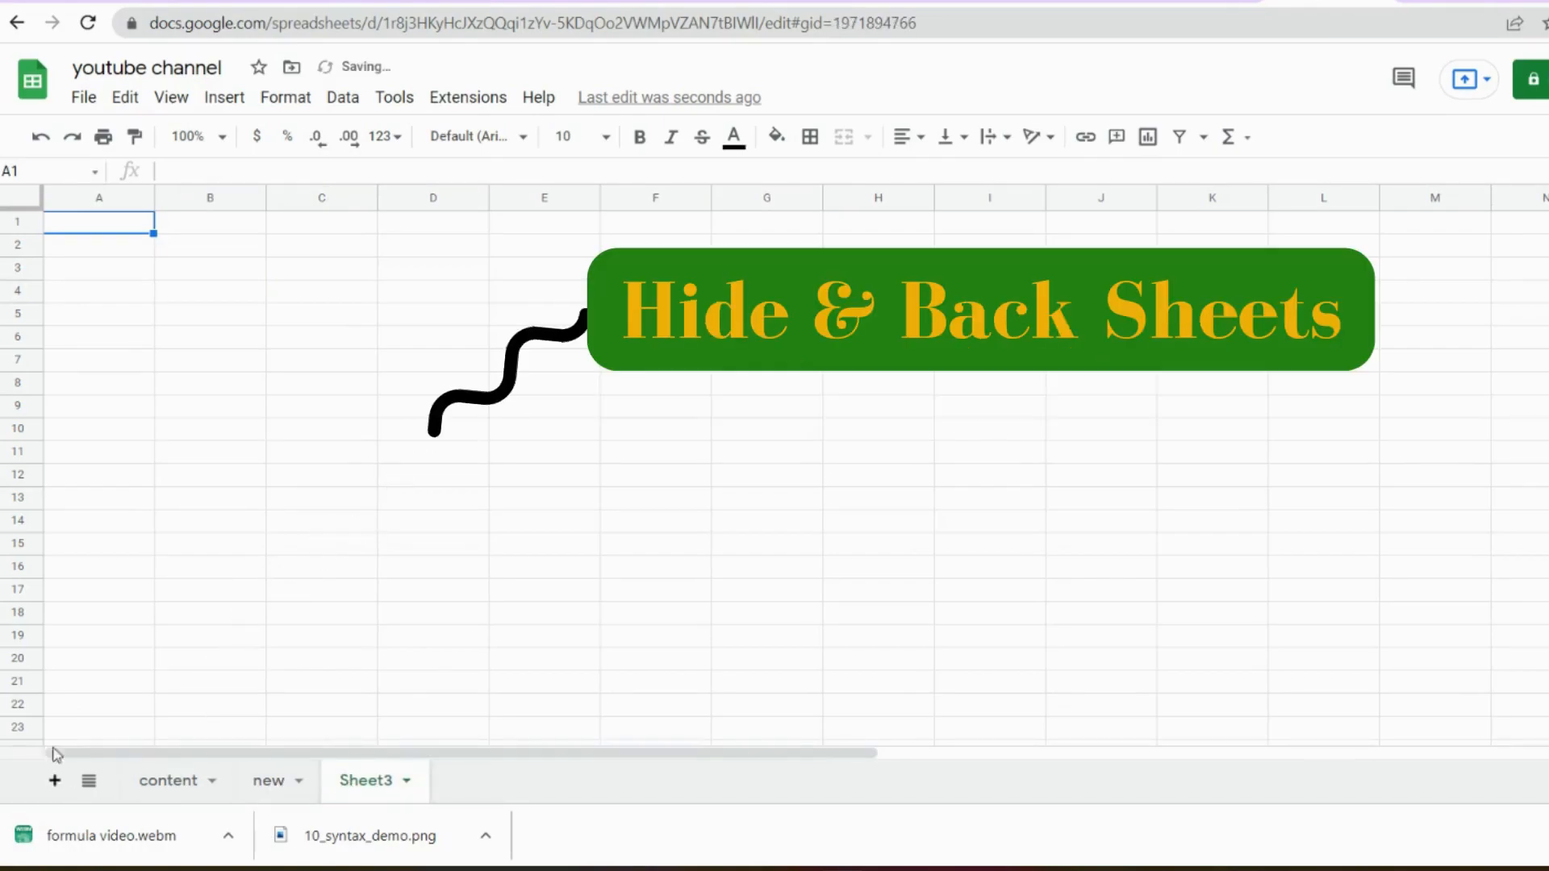
- Hide the content sheet and bring it back from the list of all sheets
click(216, 787)
click(214, 782)
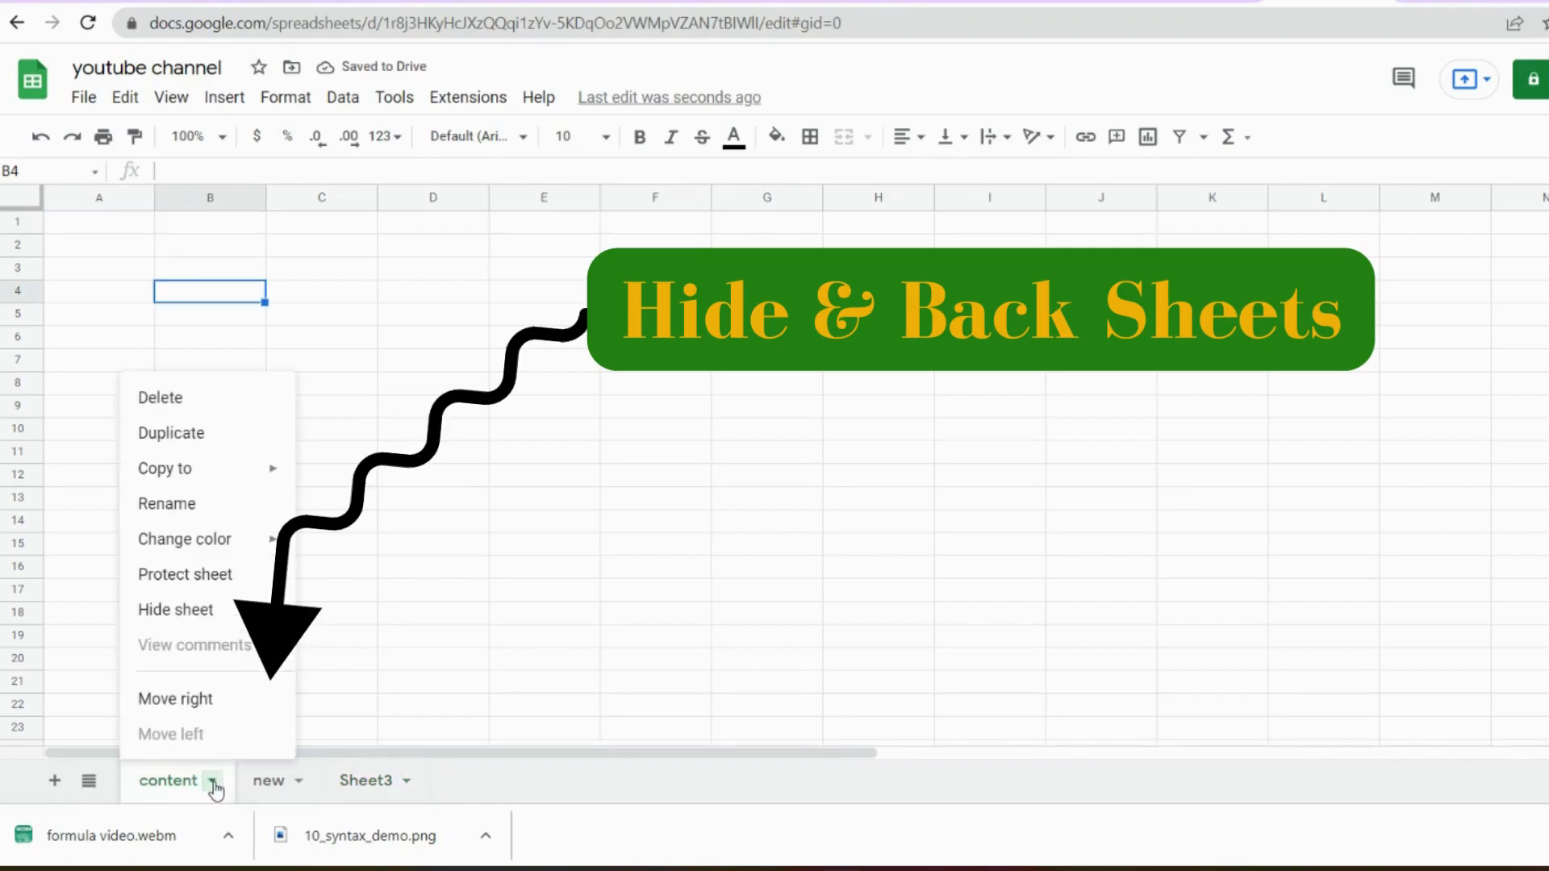
click(213, 609)
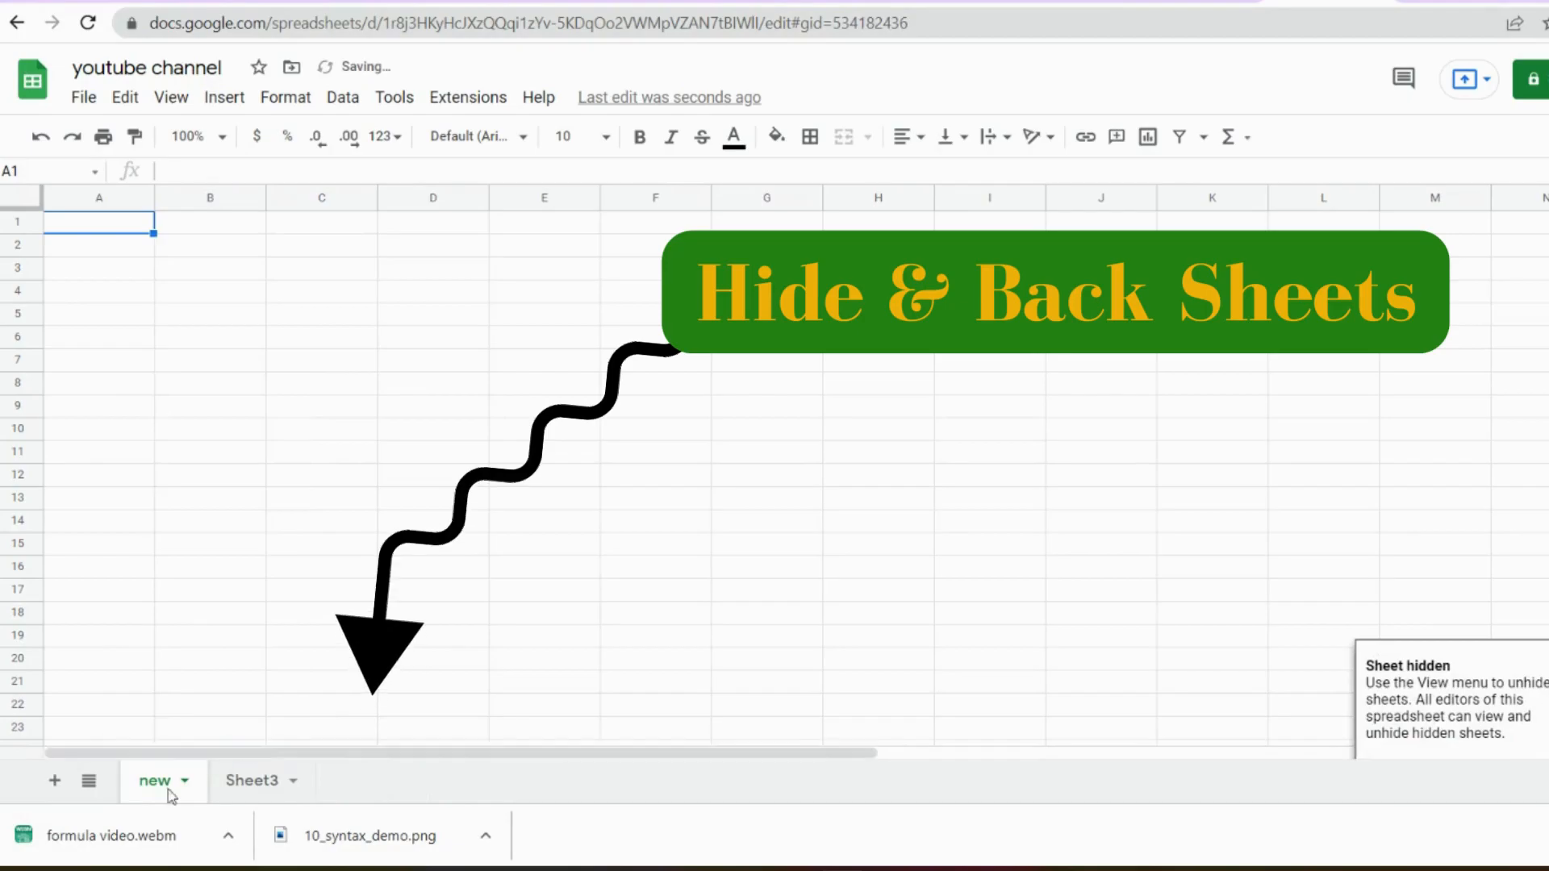
click(89, 780)
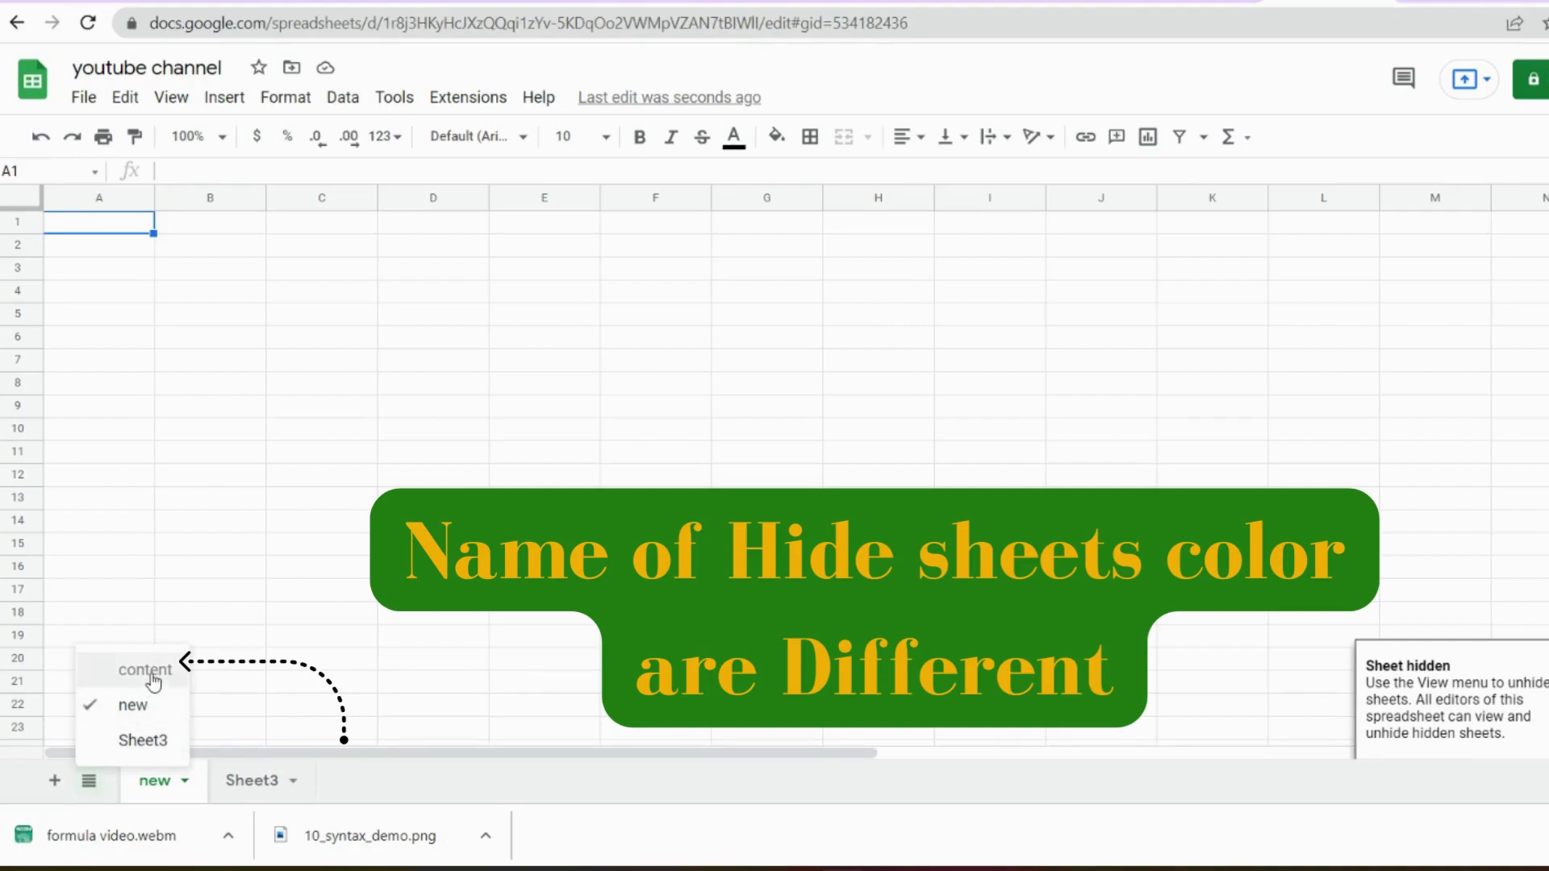
click(146, 671)
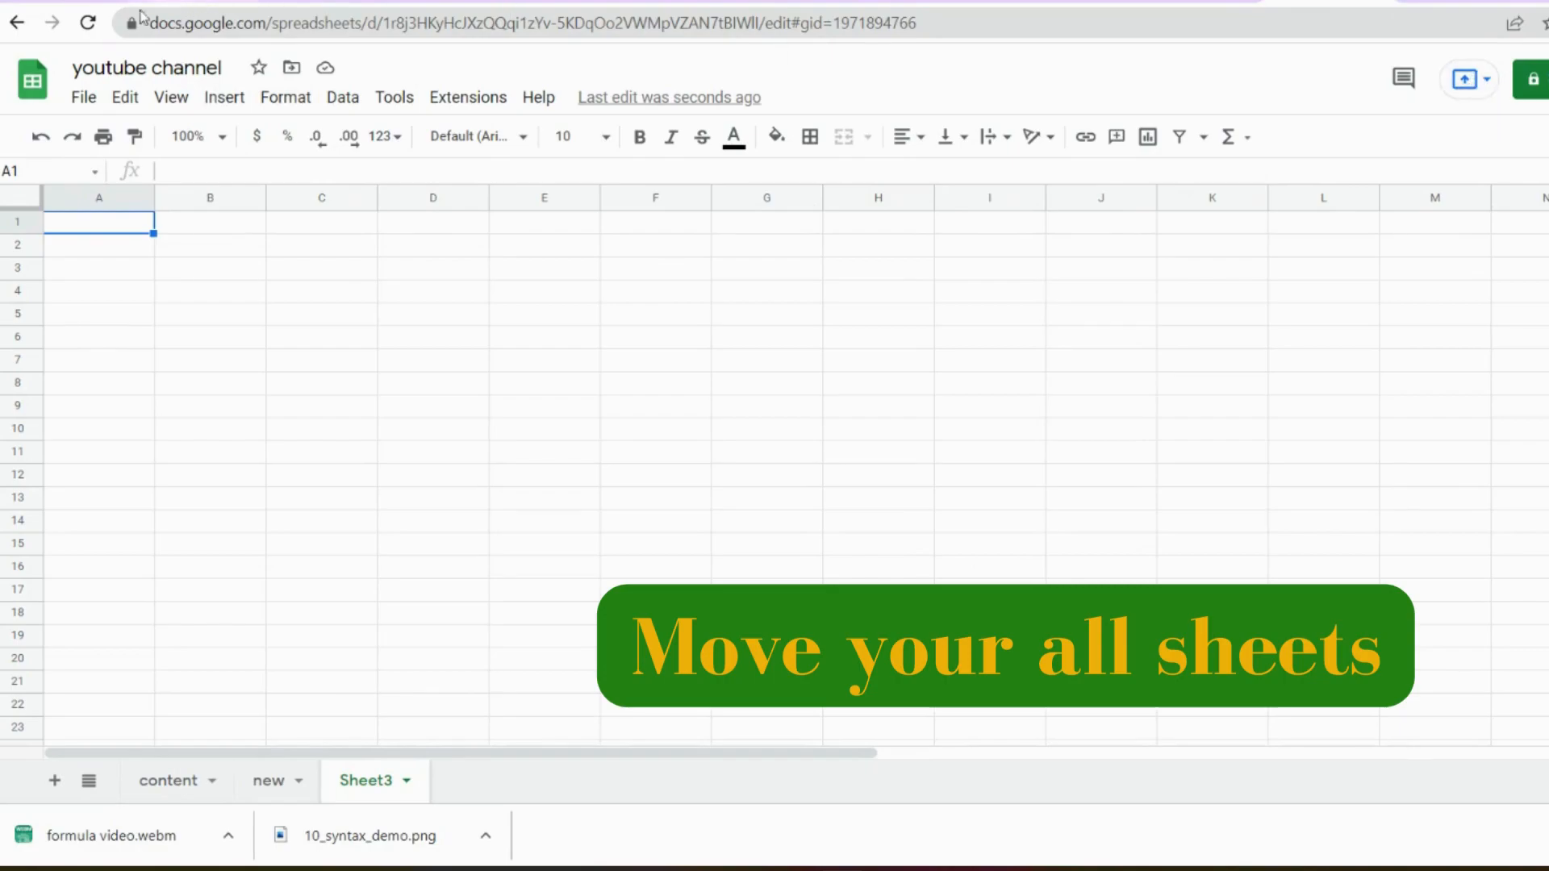
- Start moving the spreadsheet within My Drive and begin creating a new folder as its destination
click(79, 97)
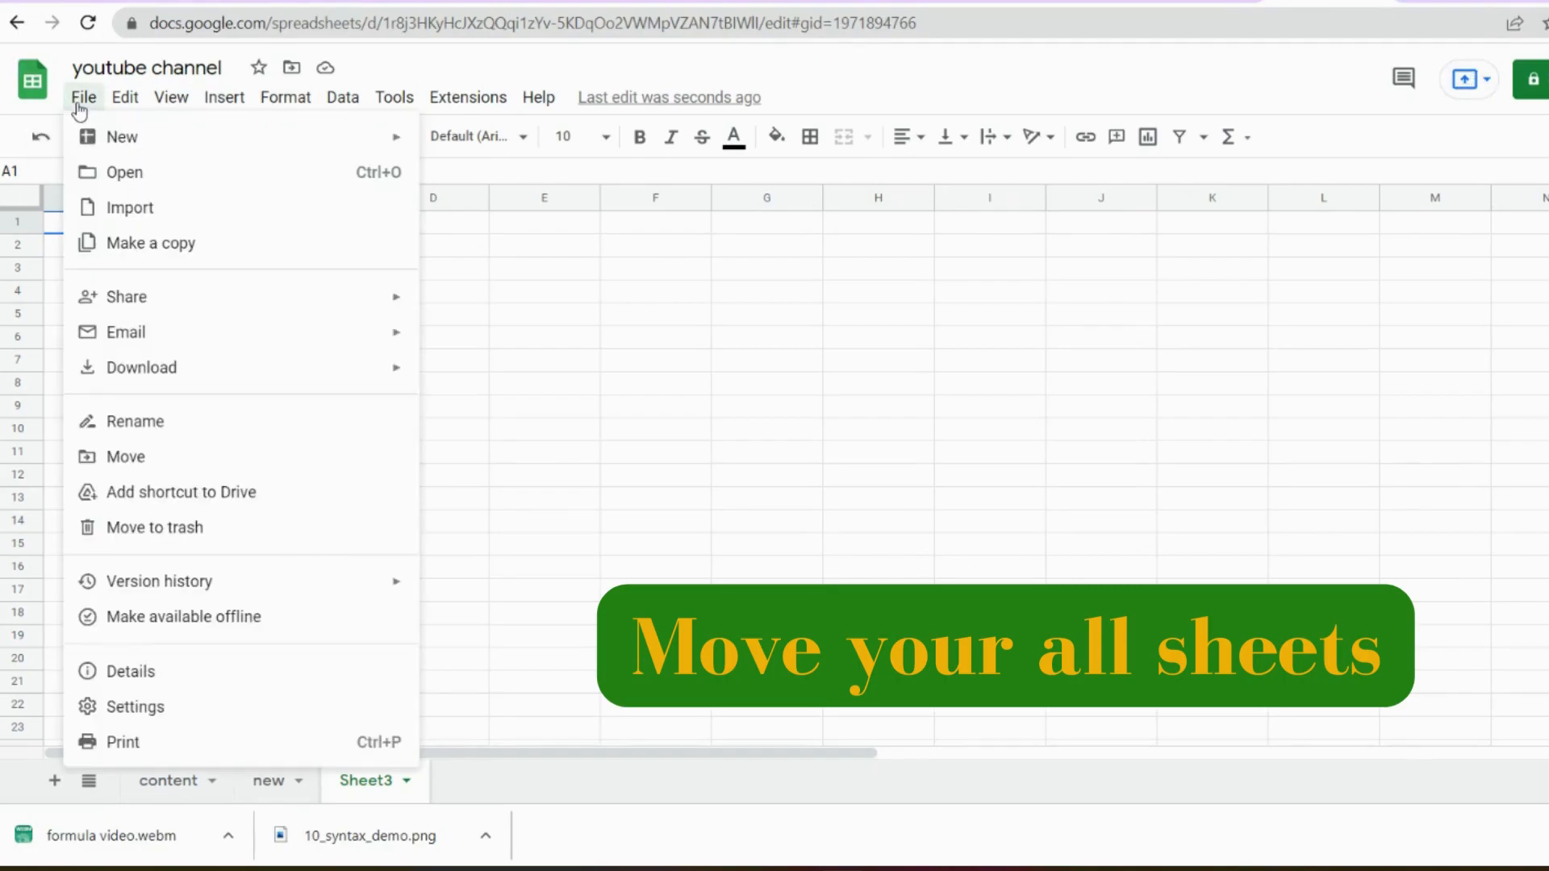
click(135, 457)
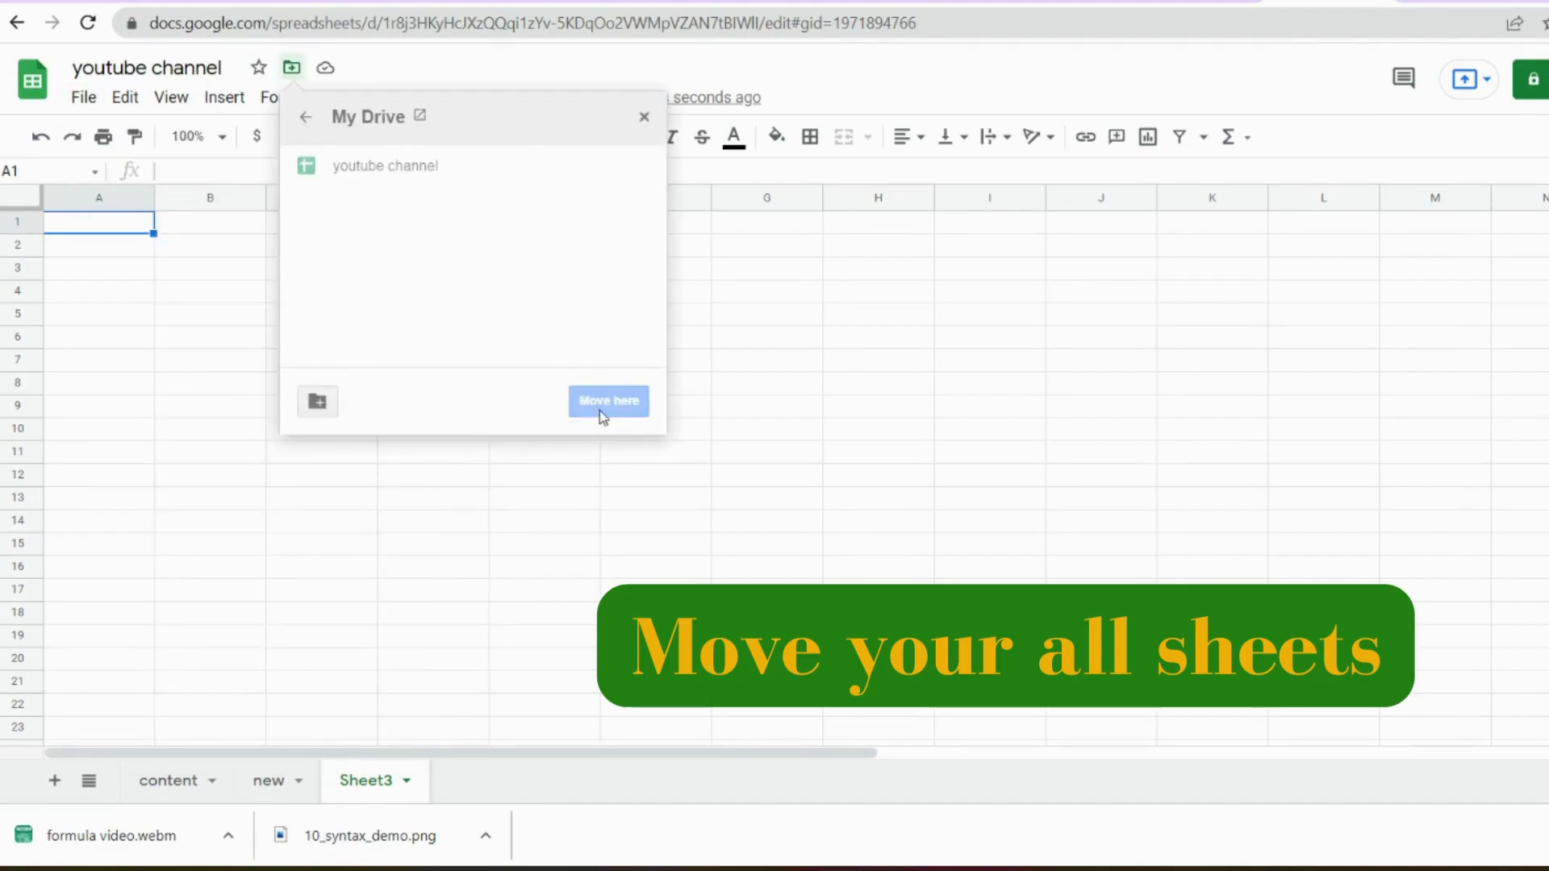
click(317, 403)
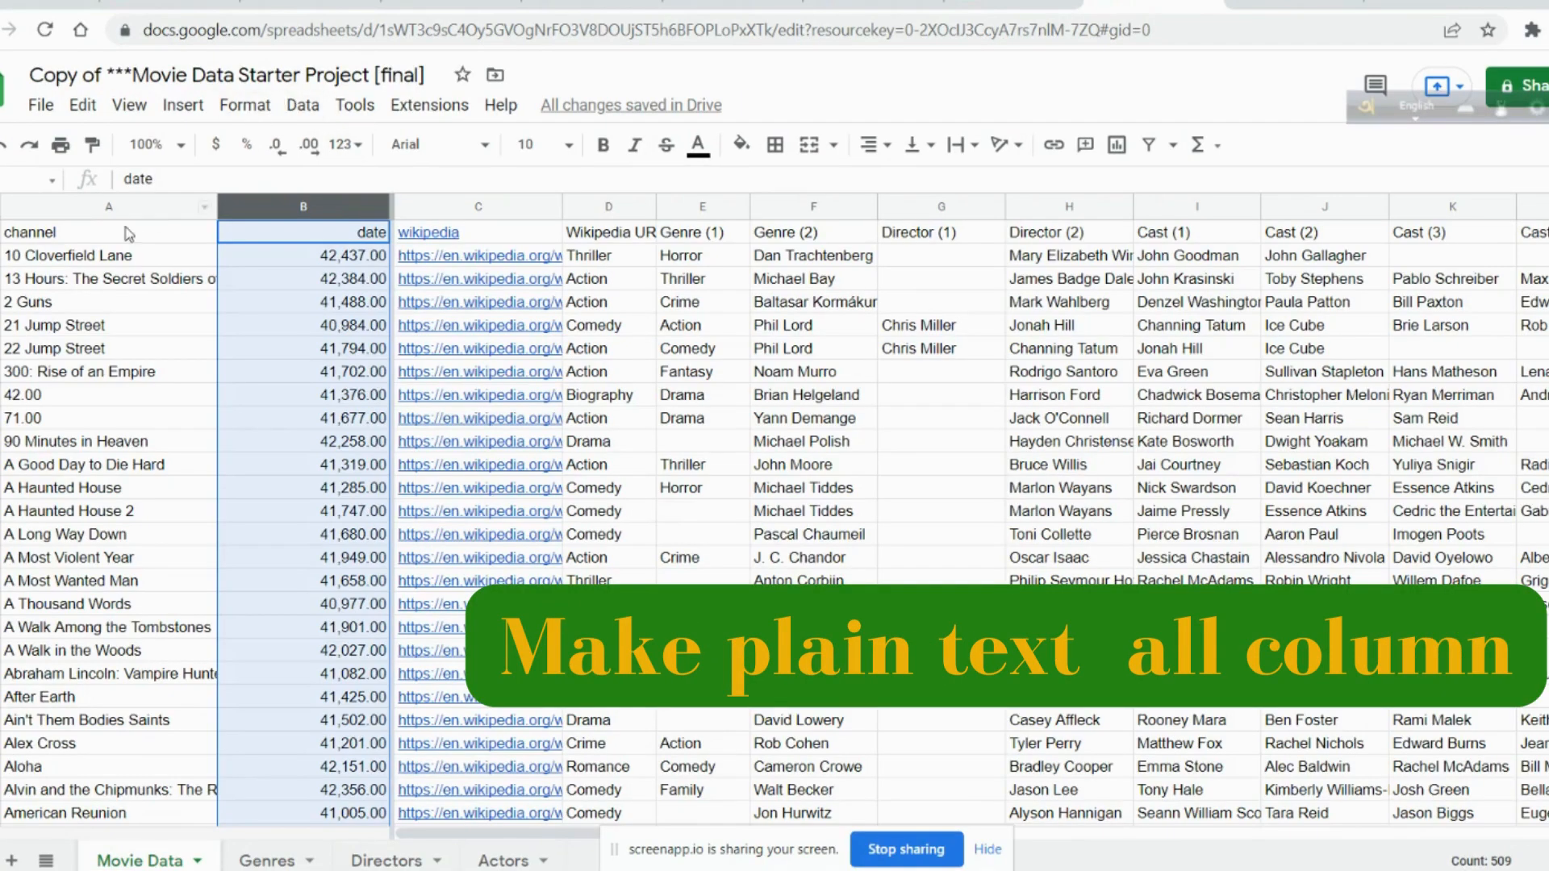
- Format all cells of the Movie Data sheet as plain text
key(ctrl+a)
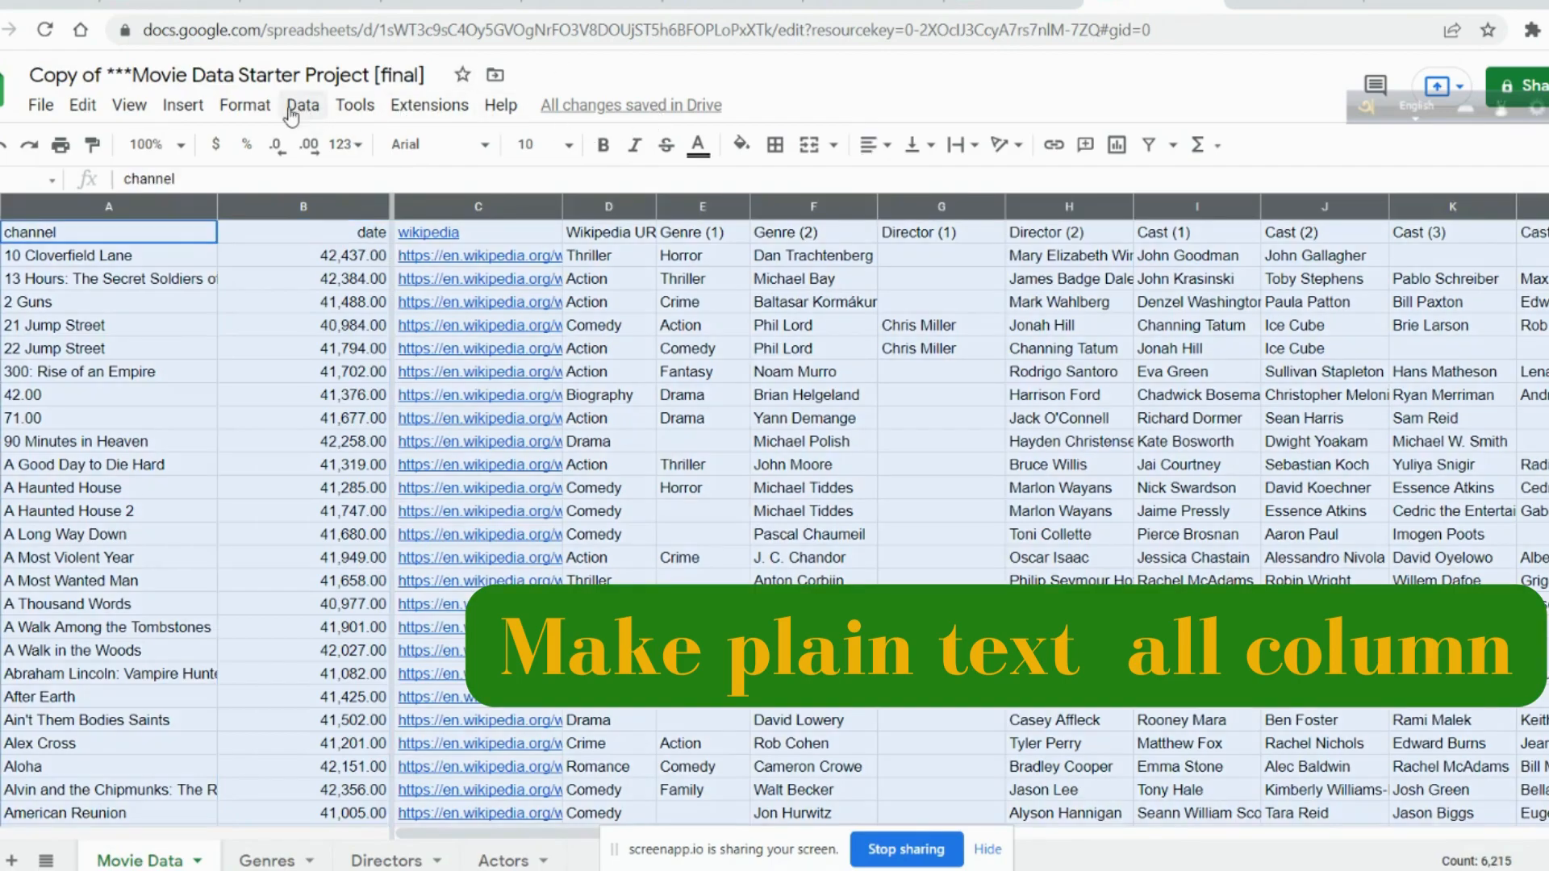
click(289, 253)
- Apply the custom year-month-day format 1930-08-05 to the date column of the Movie Data sheet
click(324, 206)
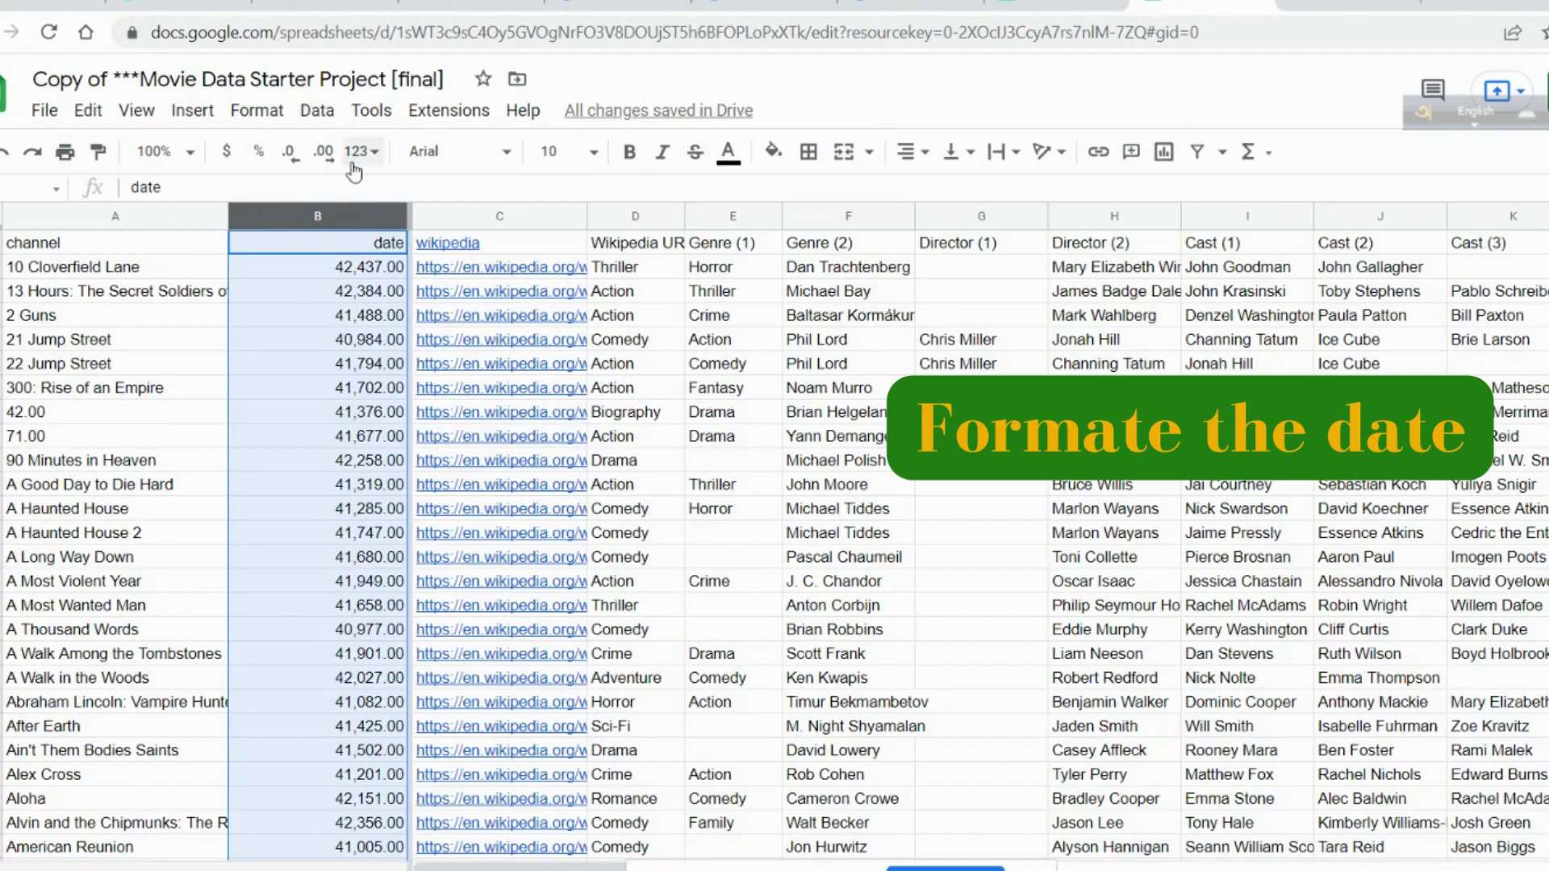
click(251, 113)
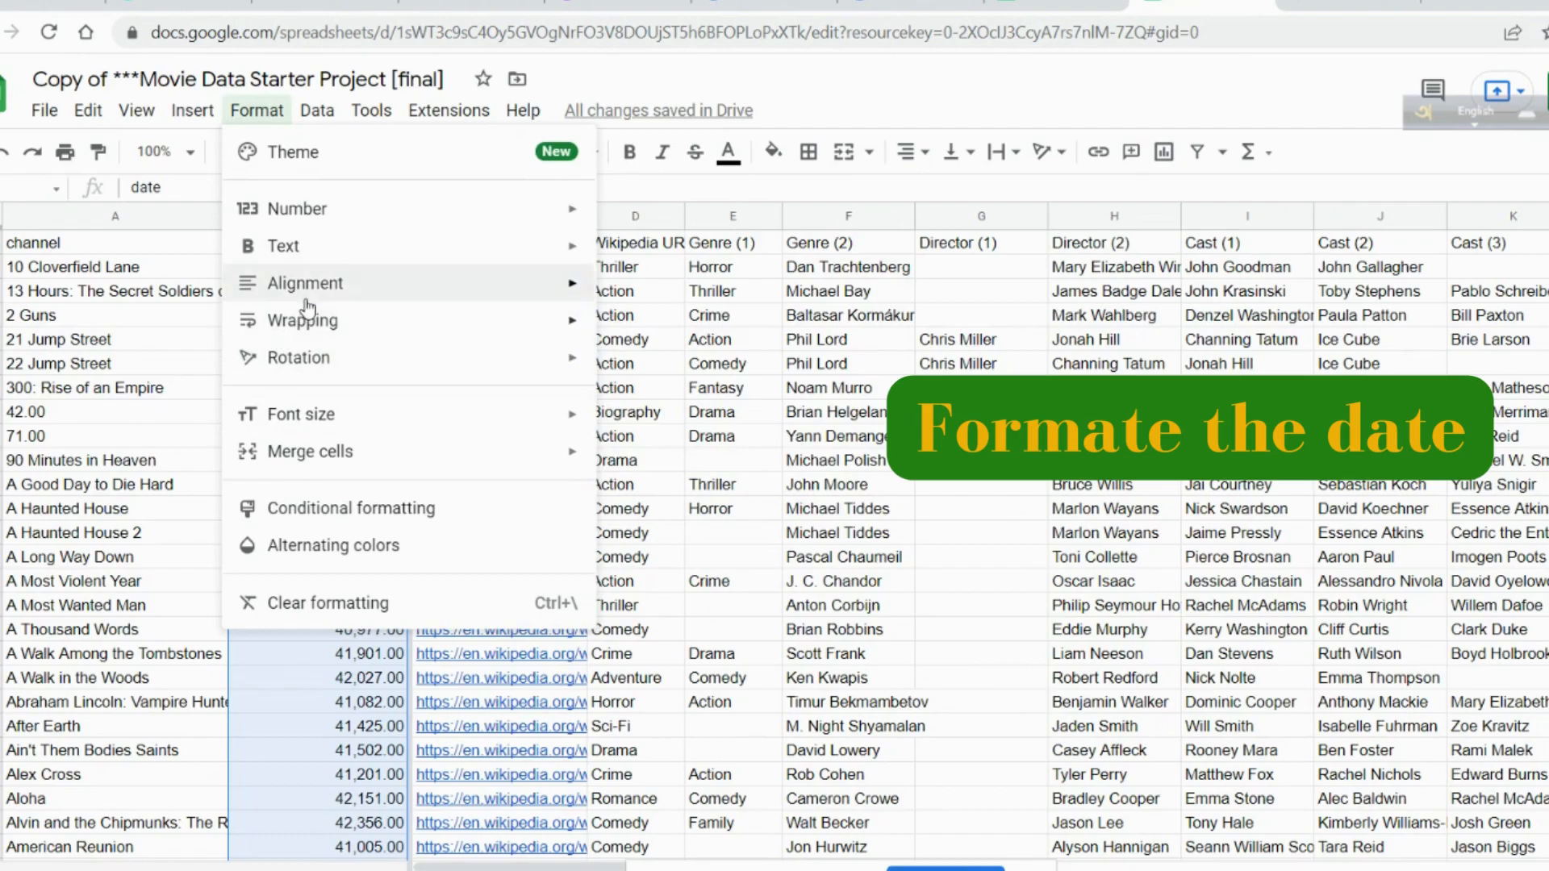
mouse_move(355, 242)
mouse_move(369, 214)
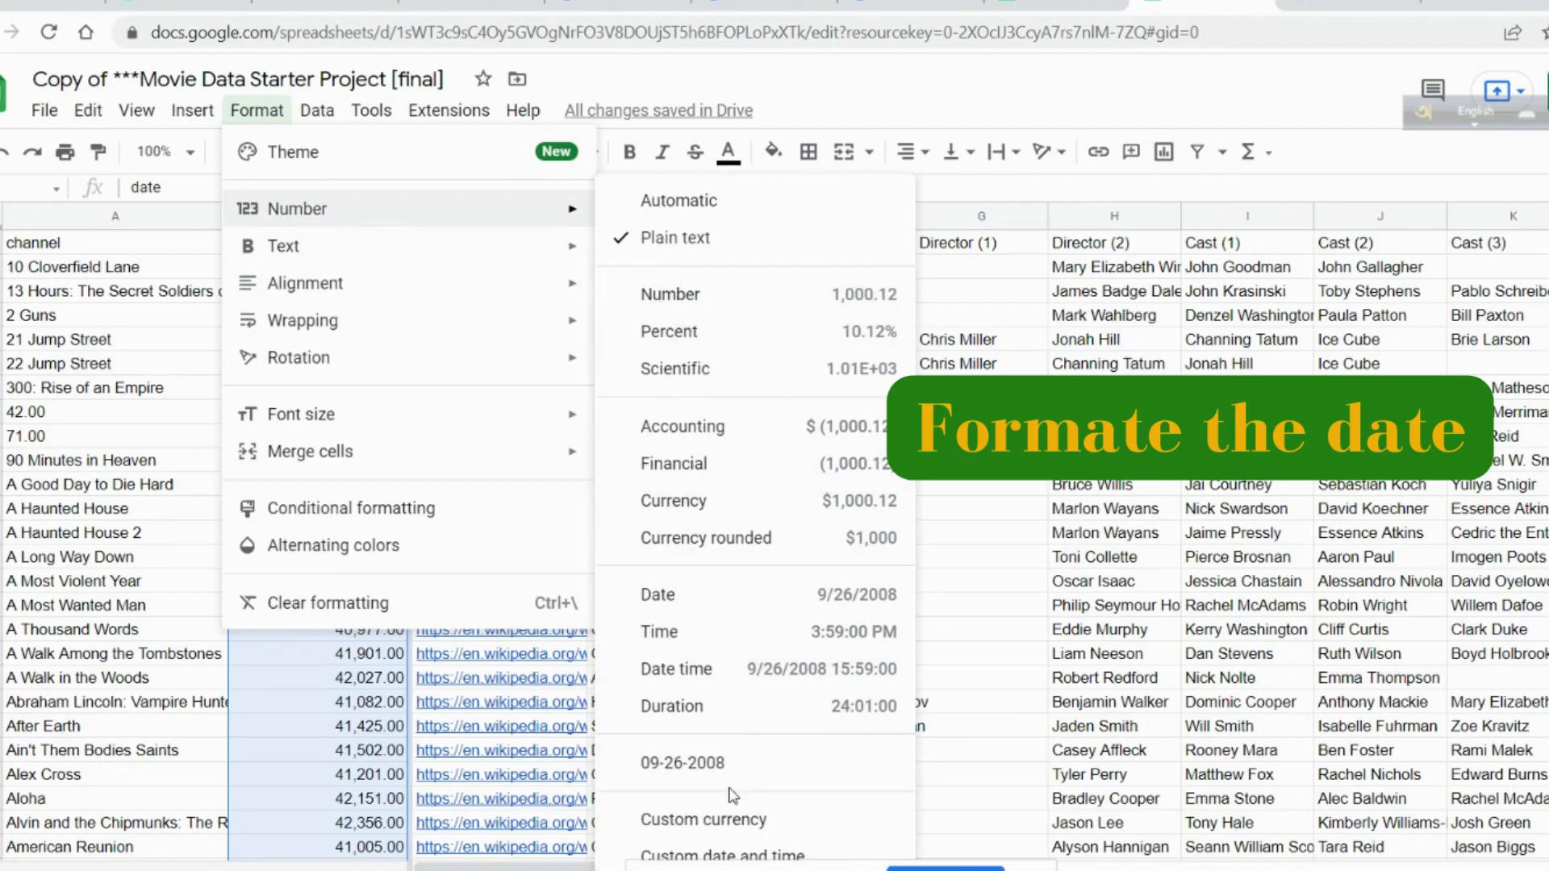
click(748, 857)
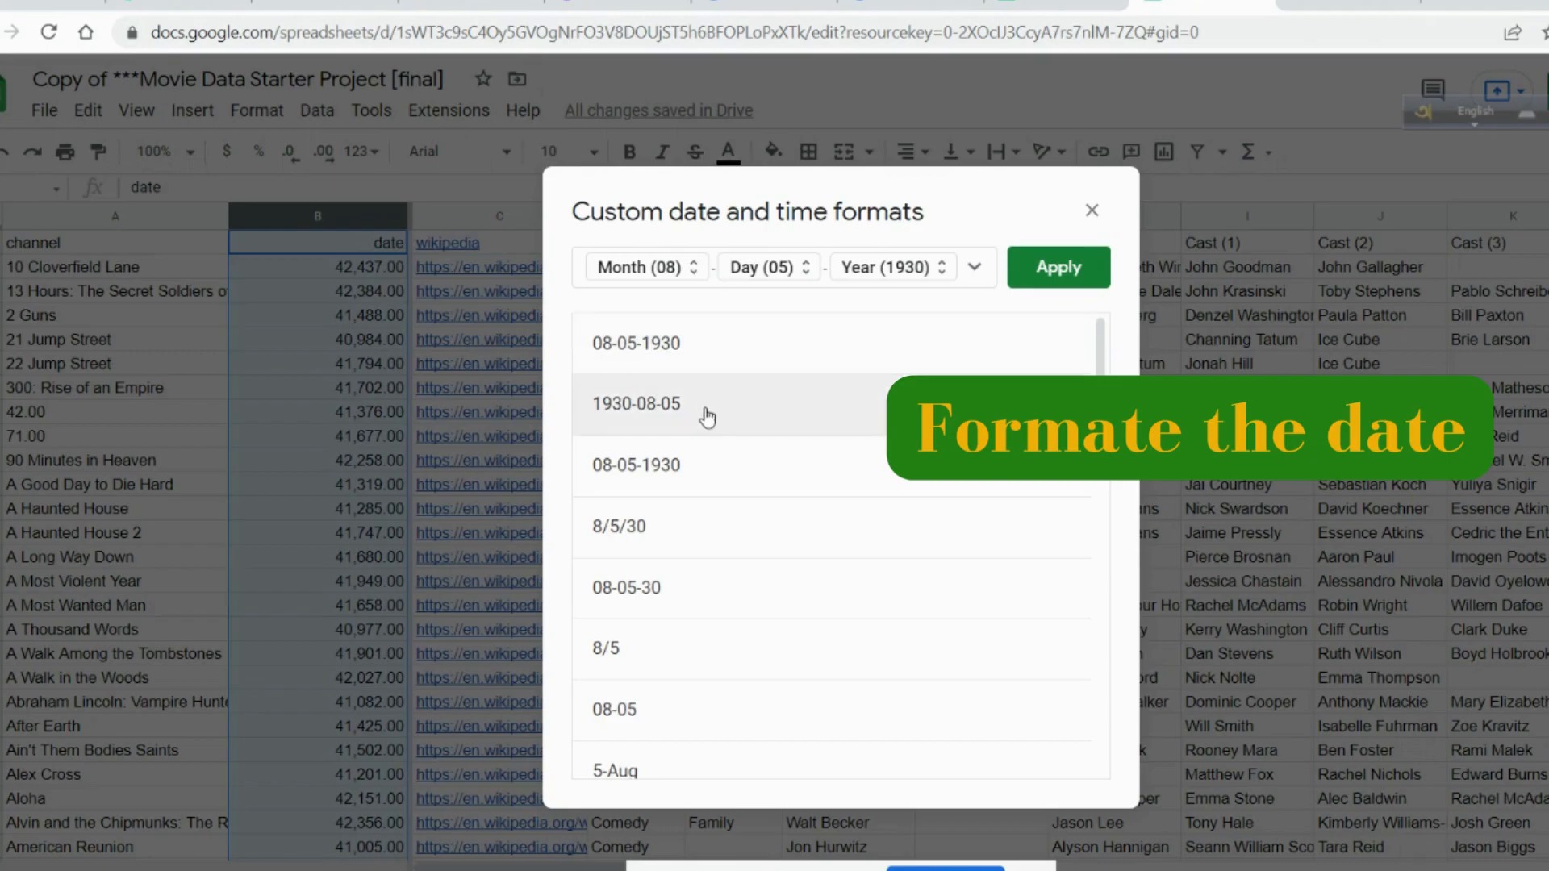
click(731, 426)
click(1036, 274)
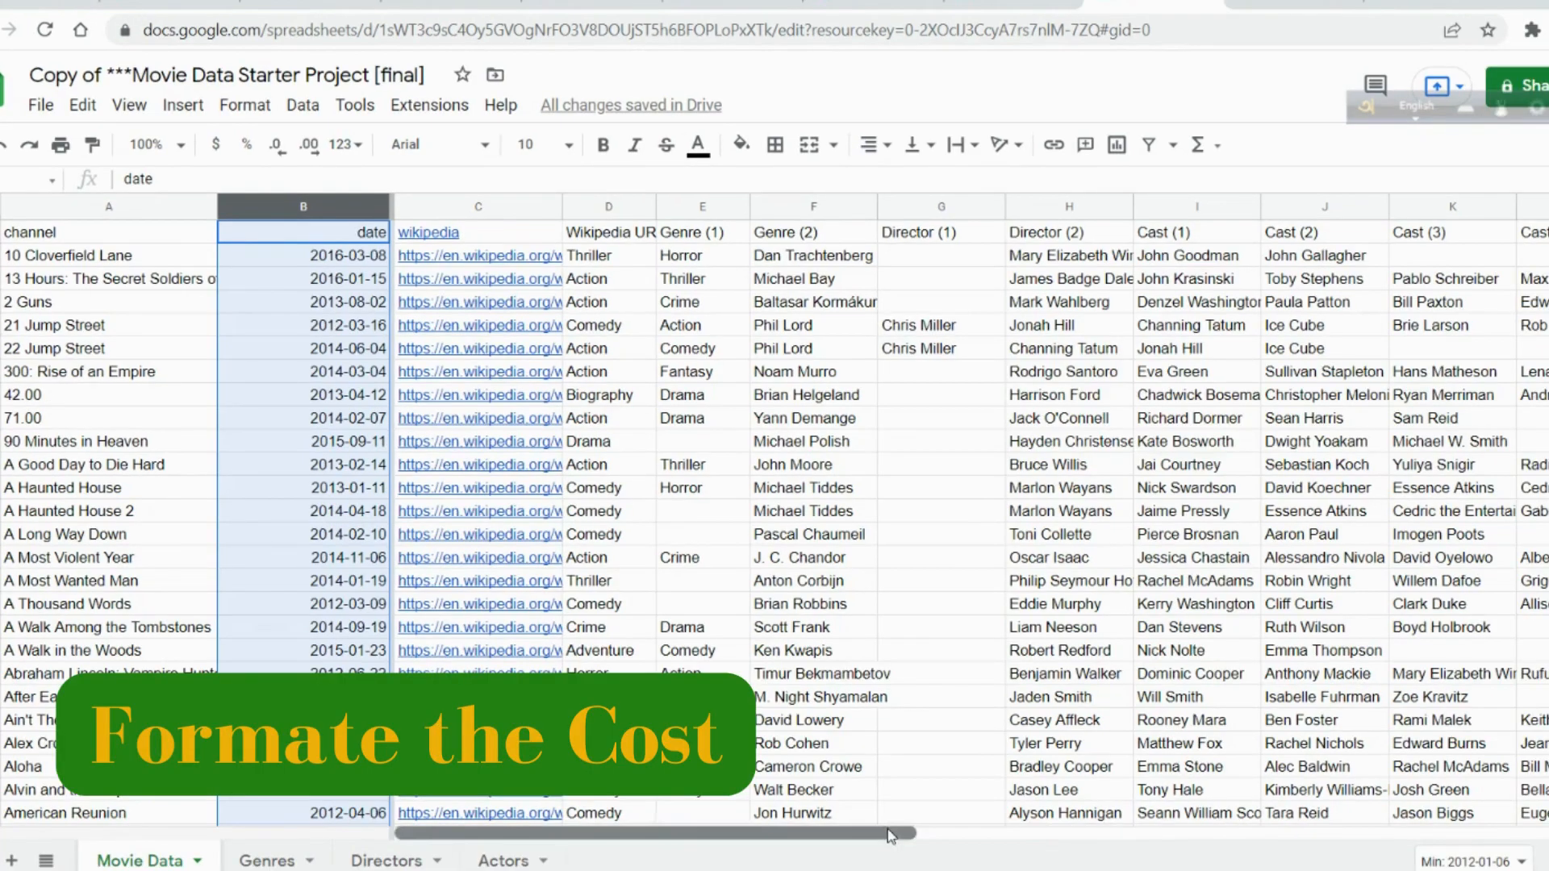
- Format the Cast (5) column as Currency with the $1,000.12 style
drag(927, 867, 1279, 859)
click(1012, 256)
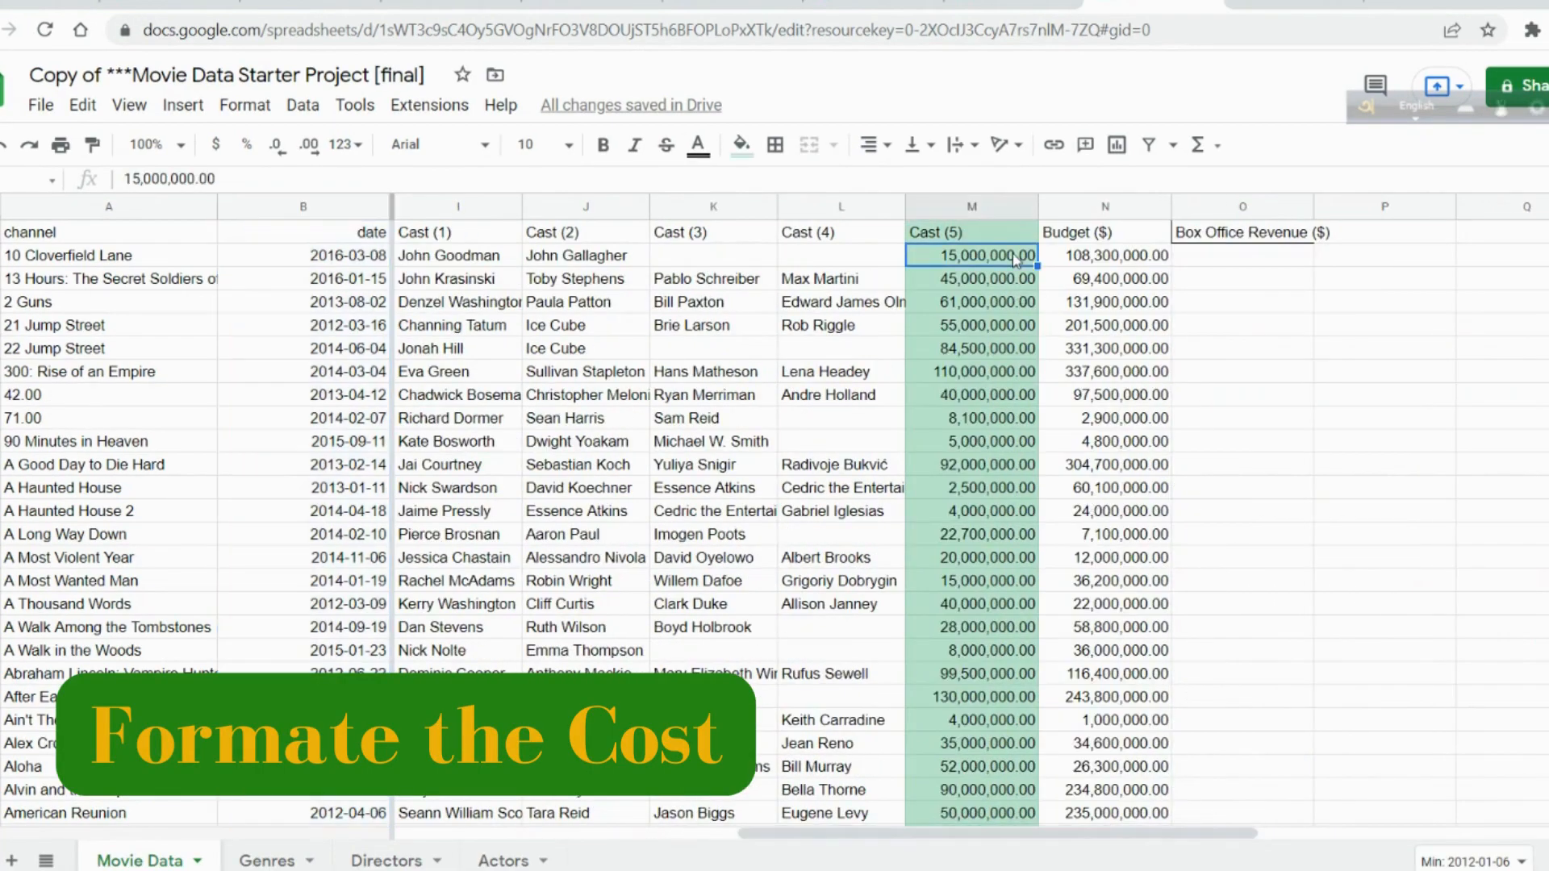
right_click(998, 208)
click(244, 105)
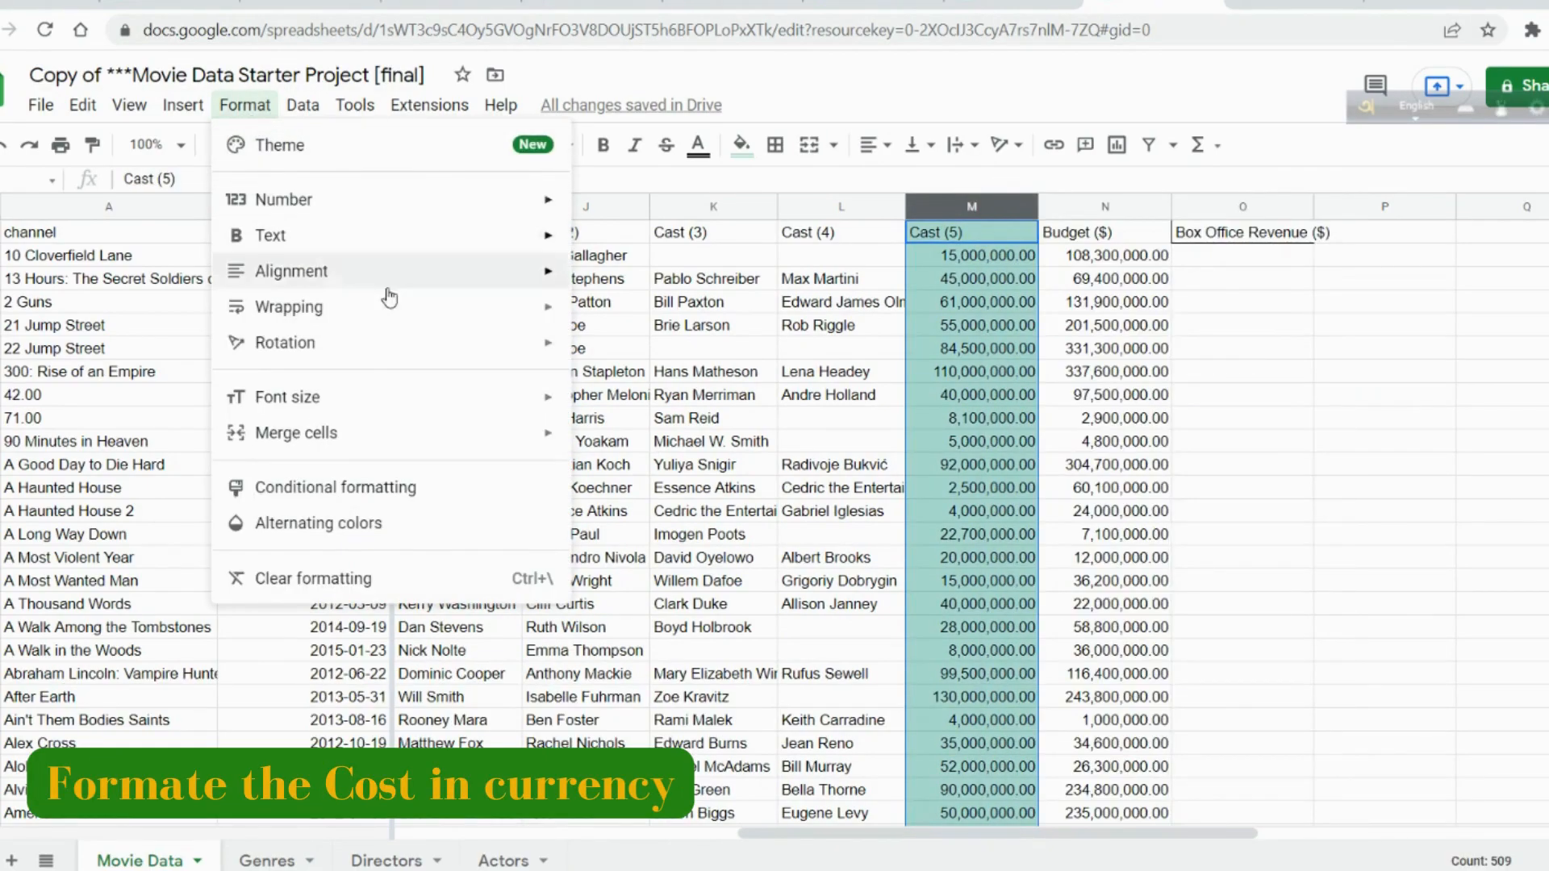
mouse_move(296, 279)
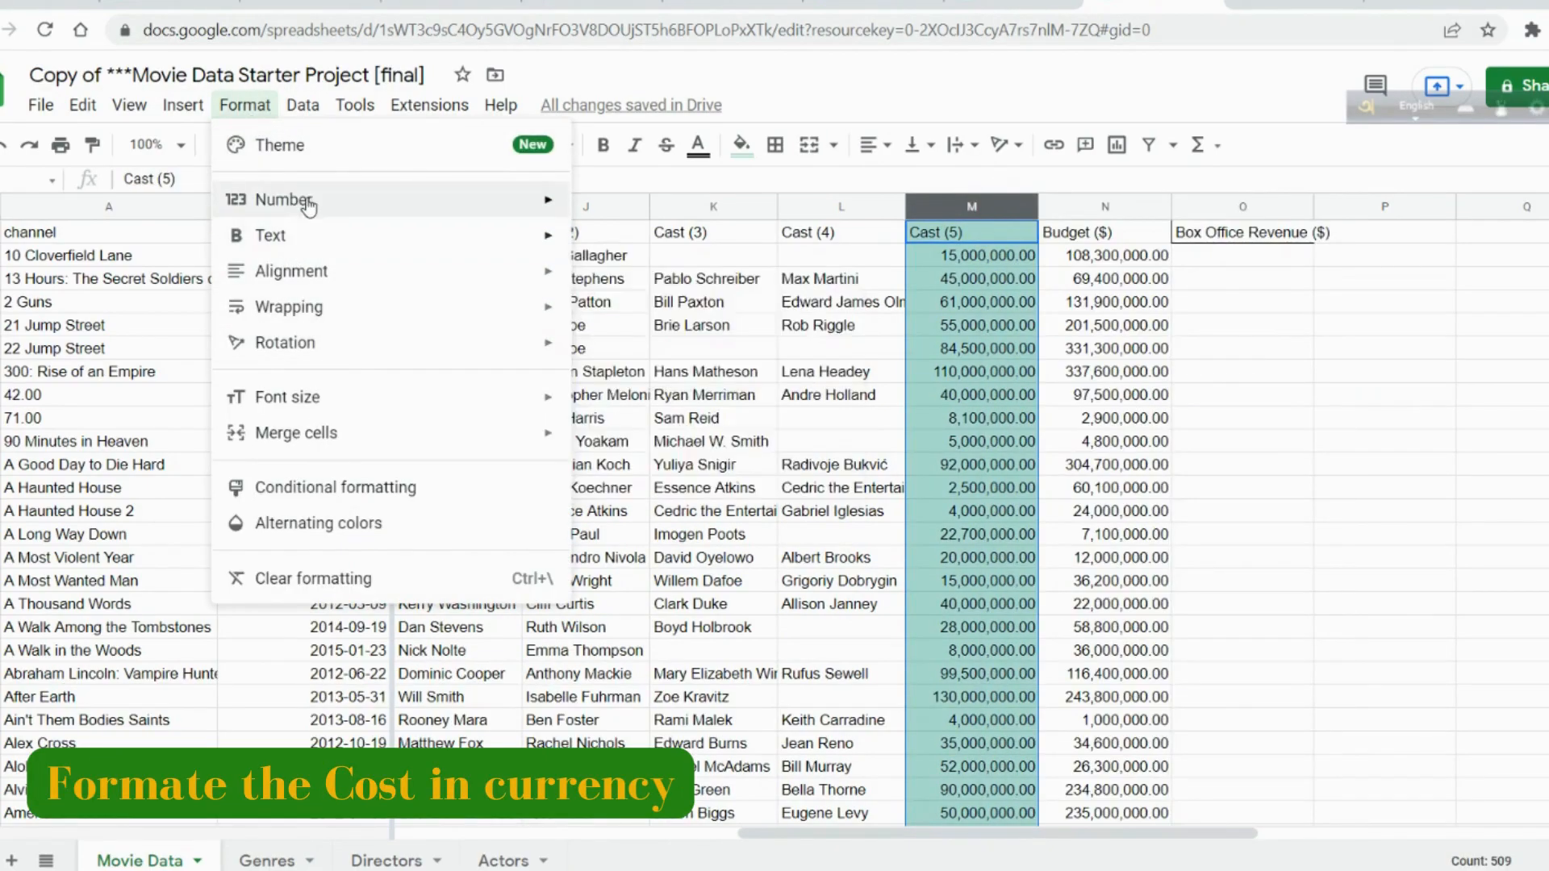
mouse_move(267, 200)
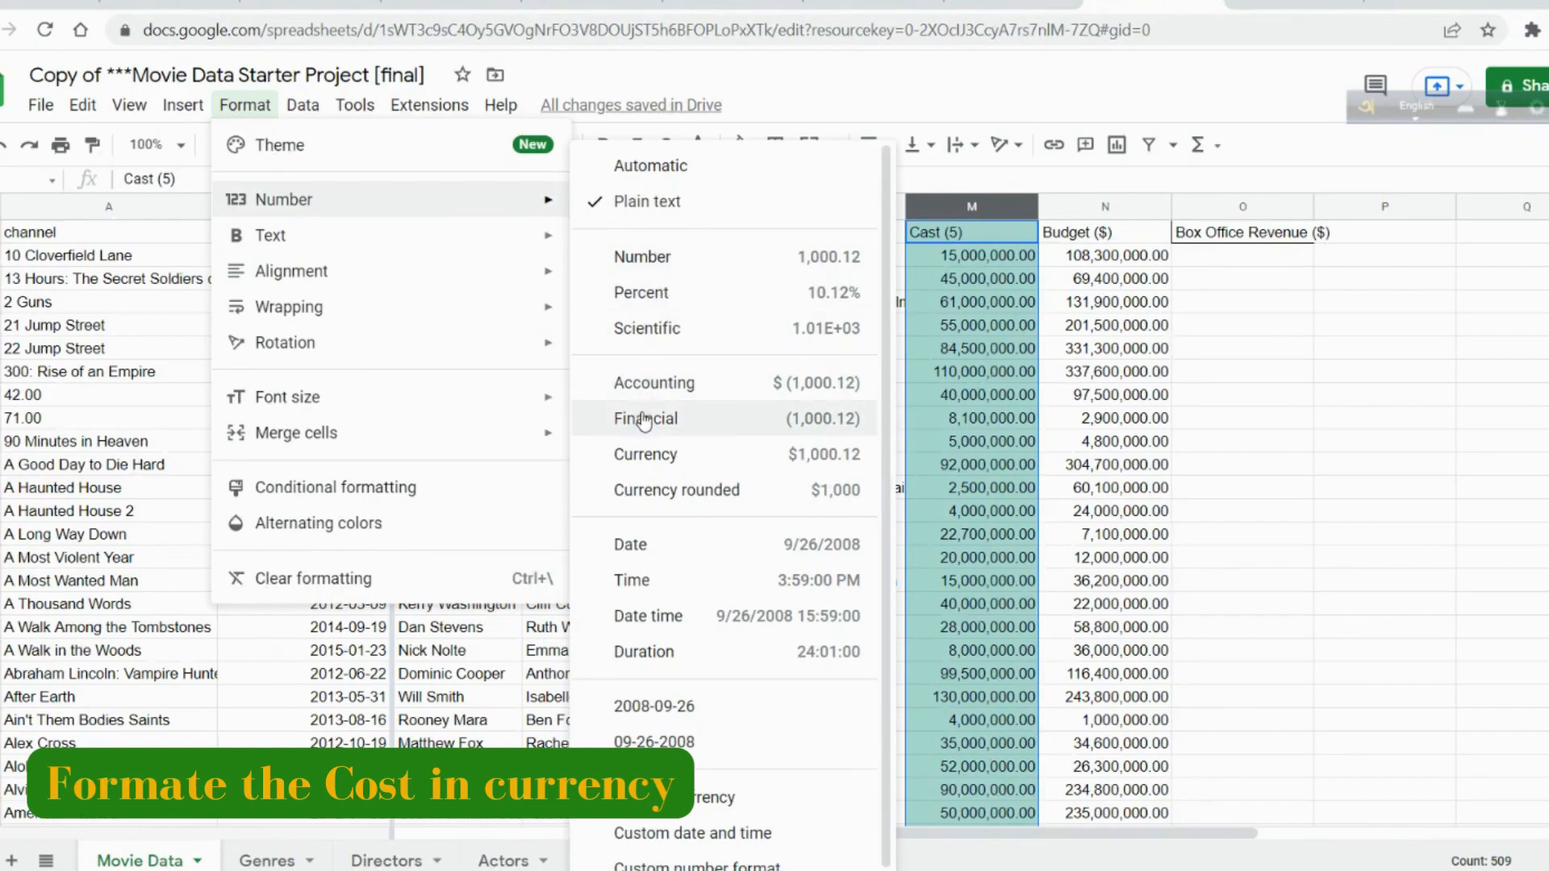
click(649, 452)
click(1007, 398)
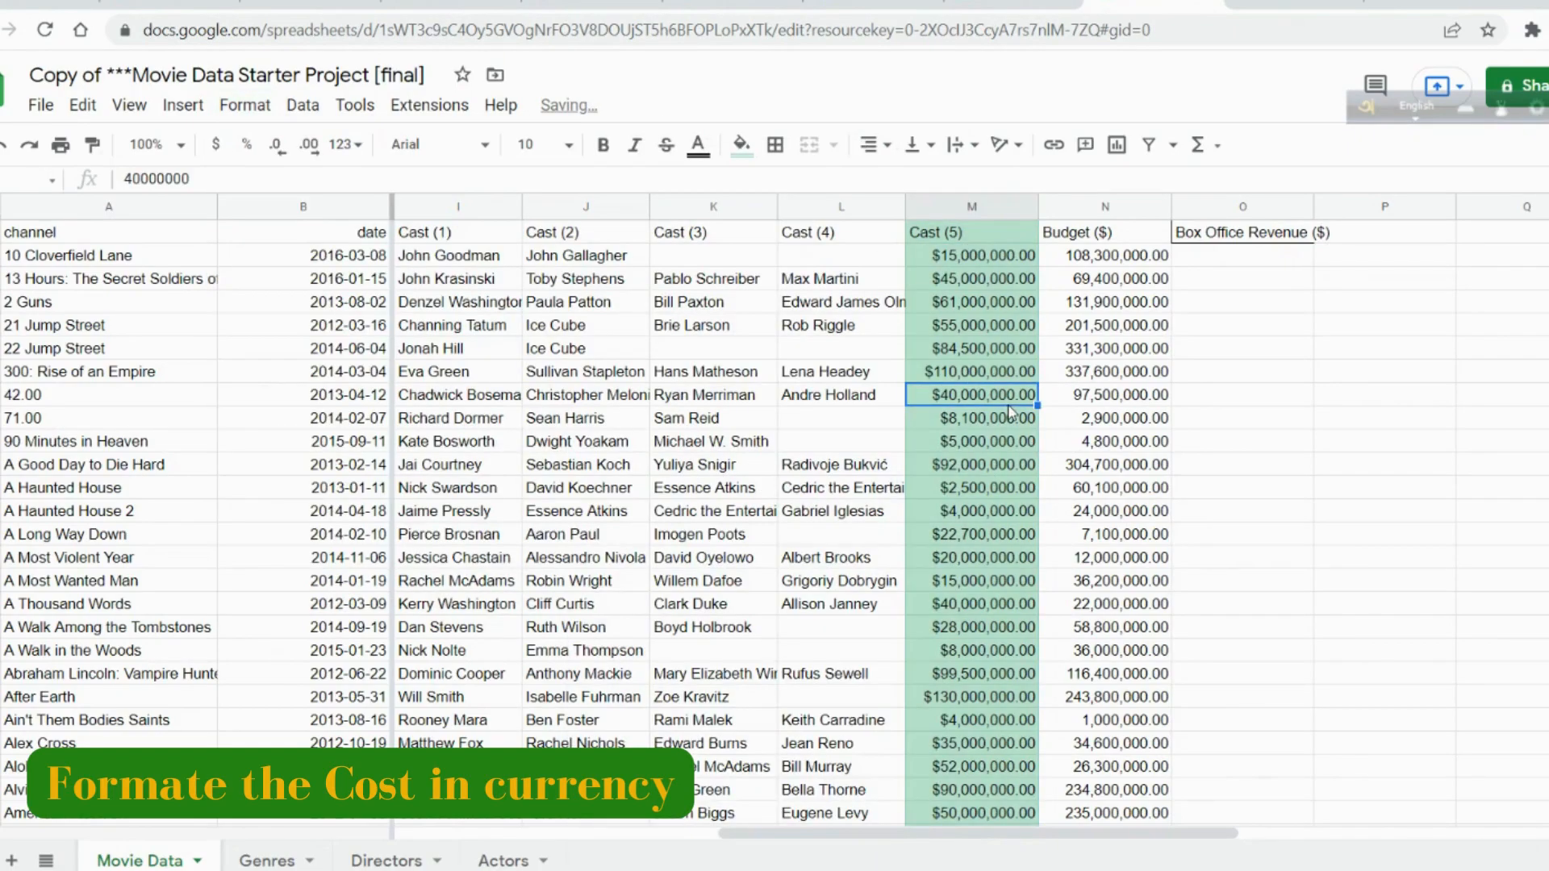
- Format the Budget ($) column as Currency with the $1,000.12 style
click(1112, 205)
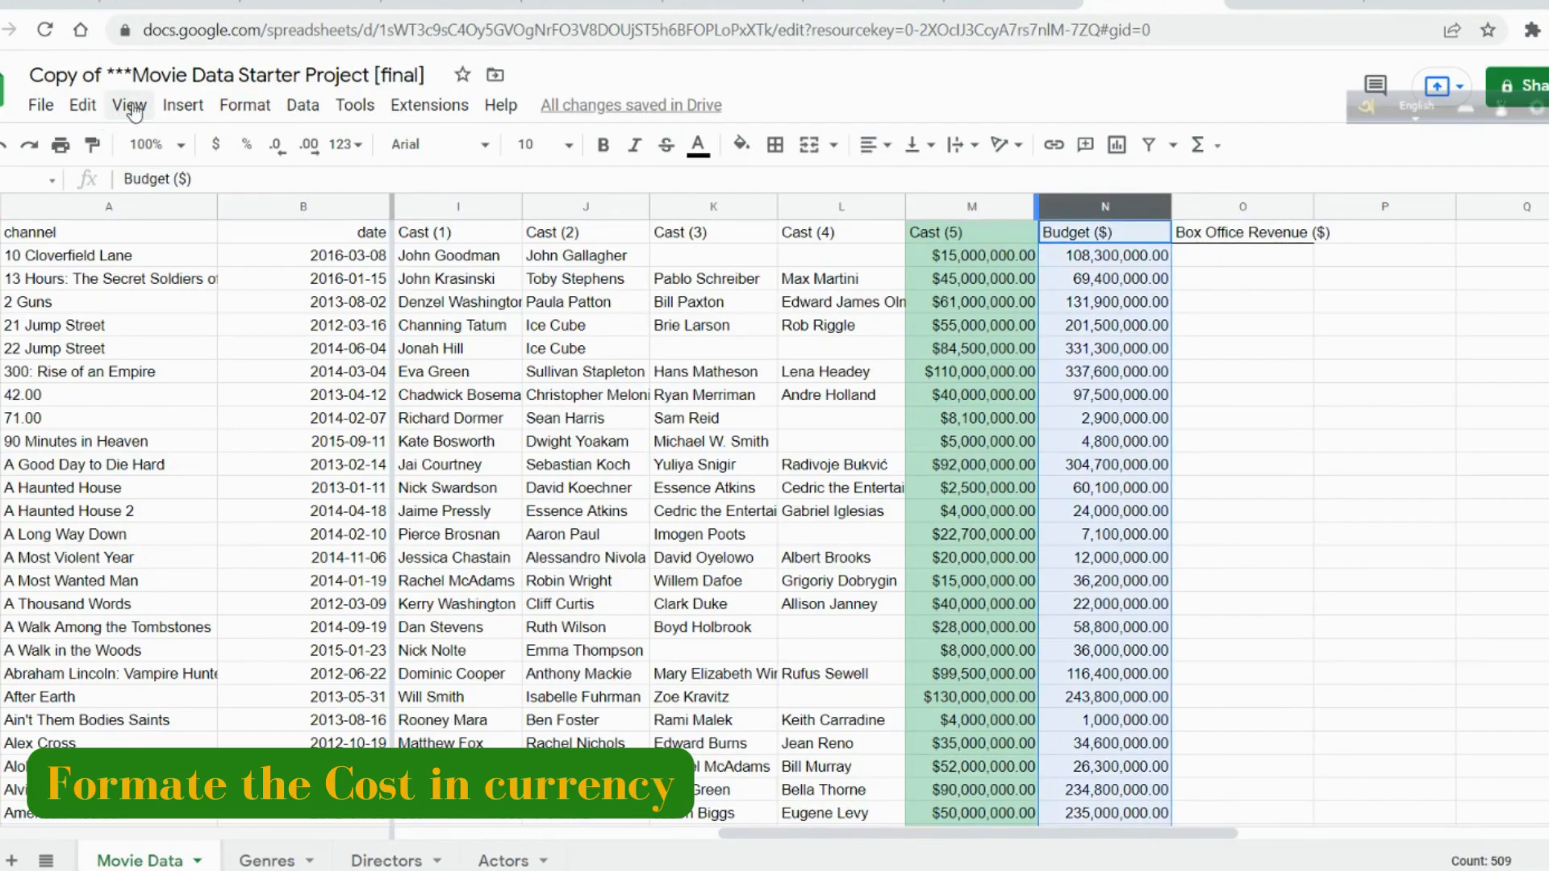
click(245, 105)
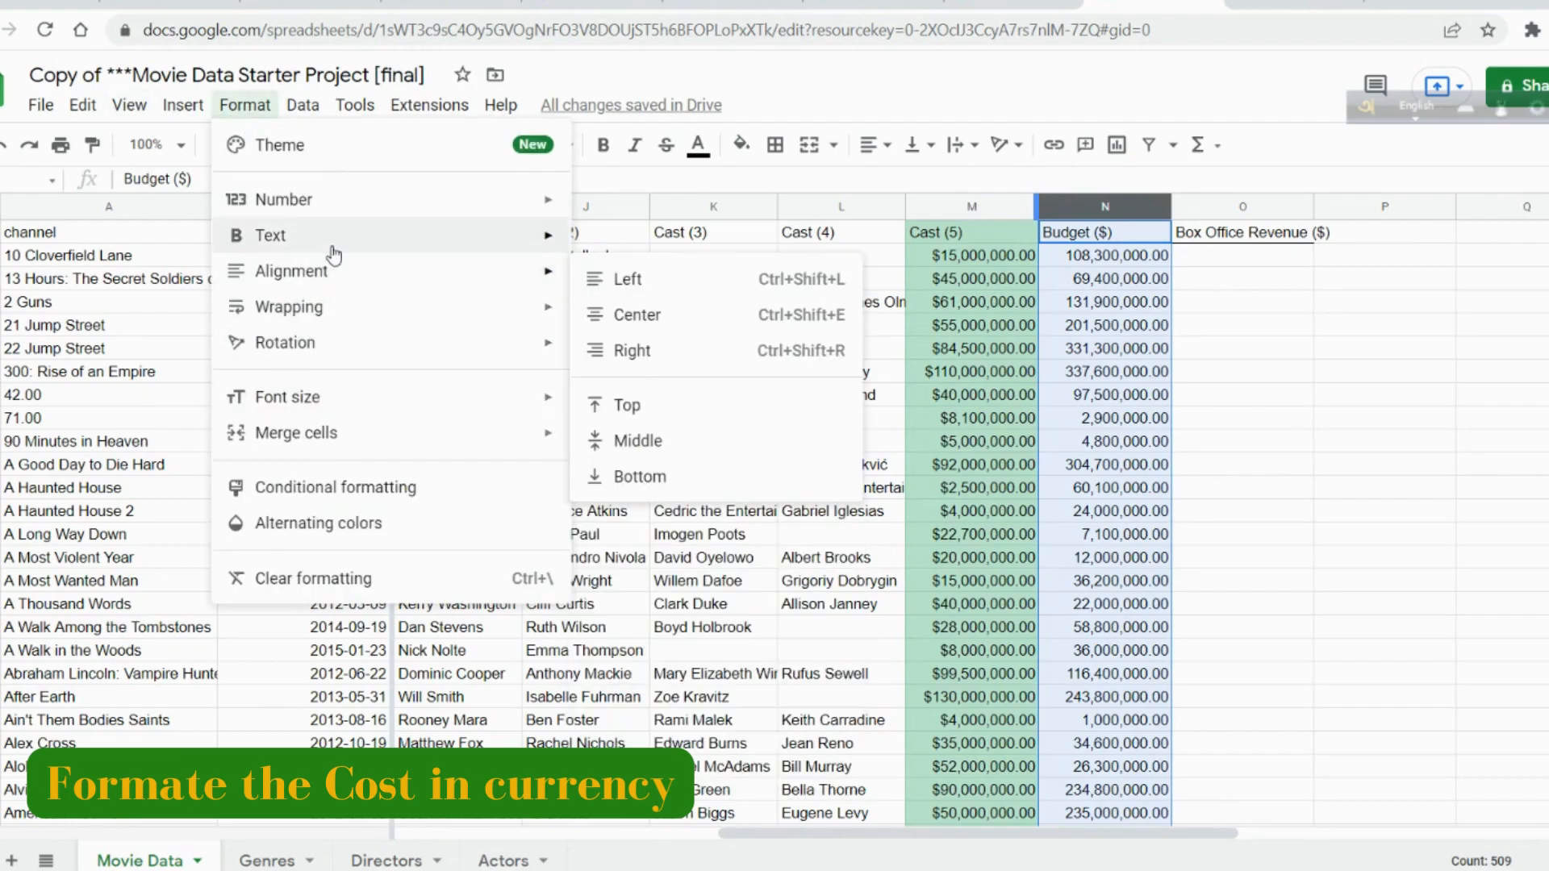
mouse_move(316, 318)
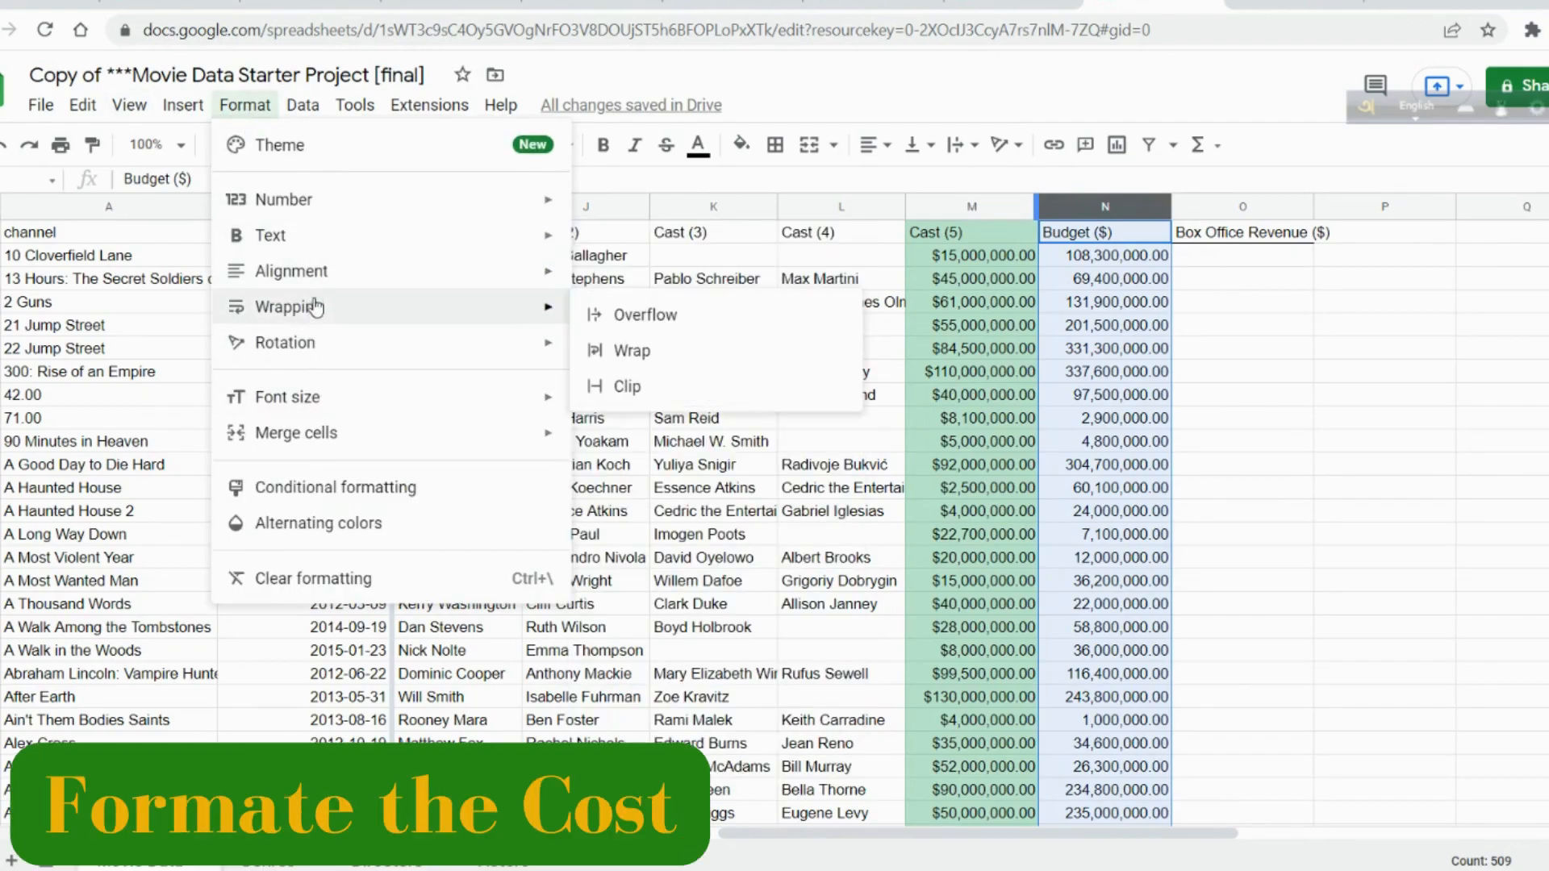
mouse_move(322, 200)
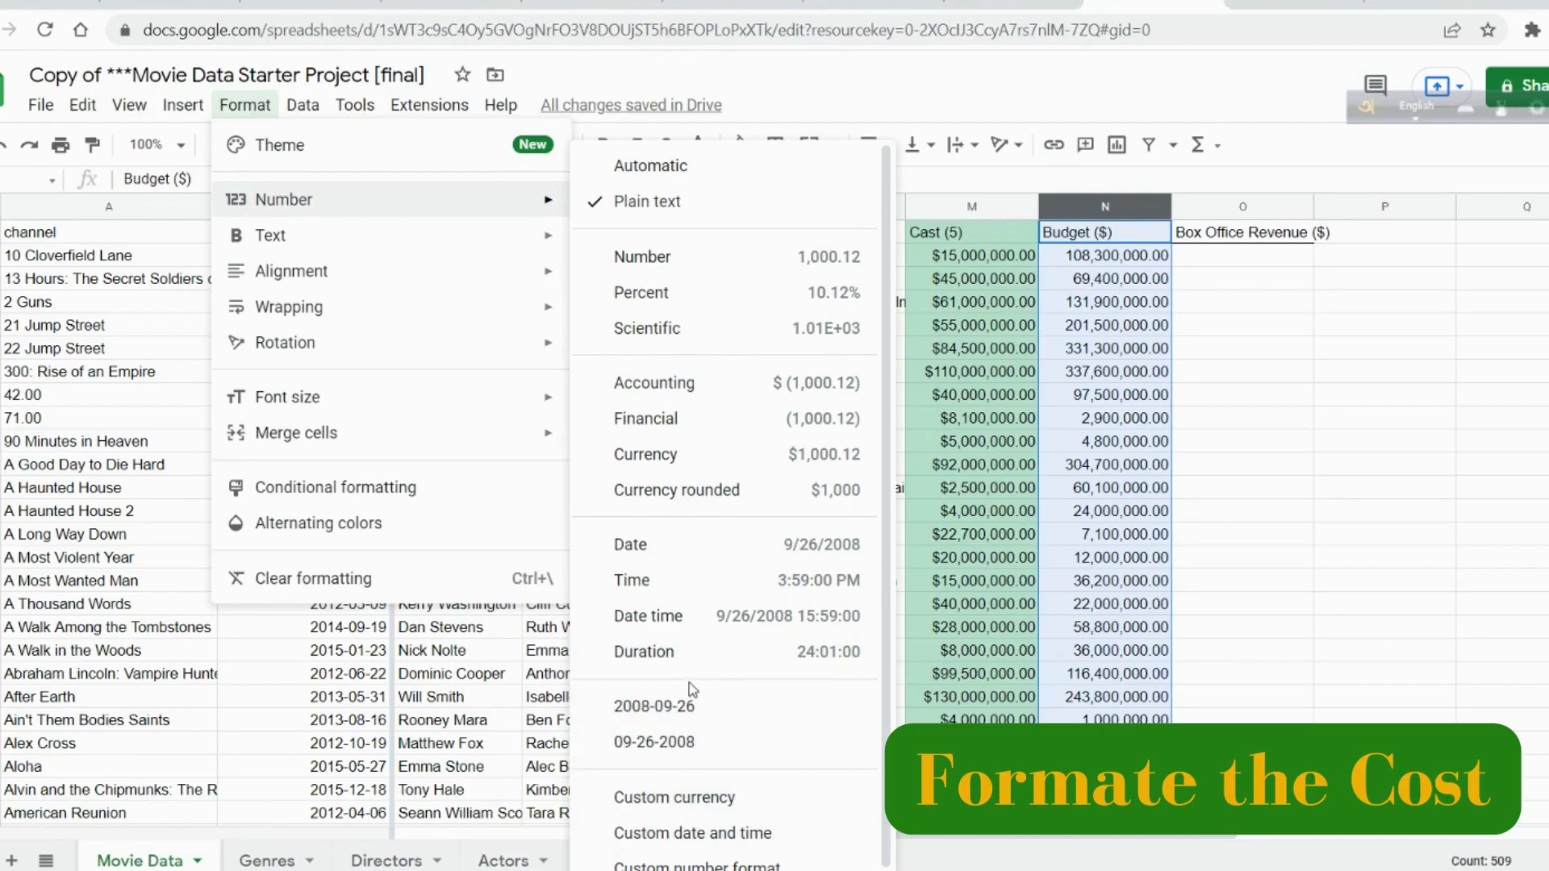
click(671, 461)
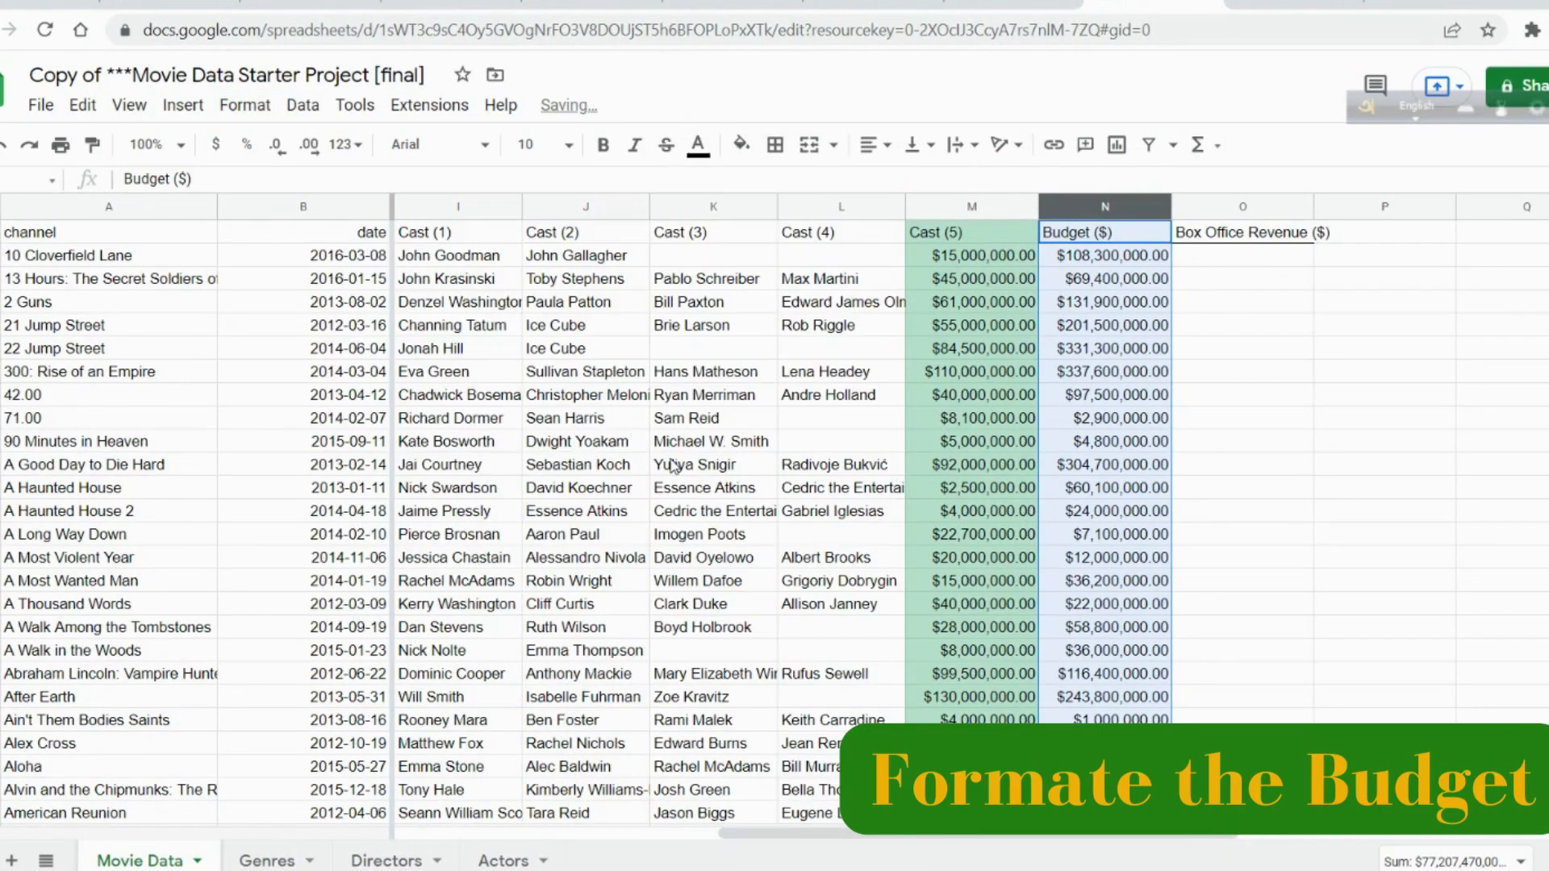
click(924, 455)
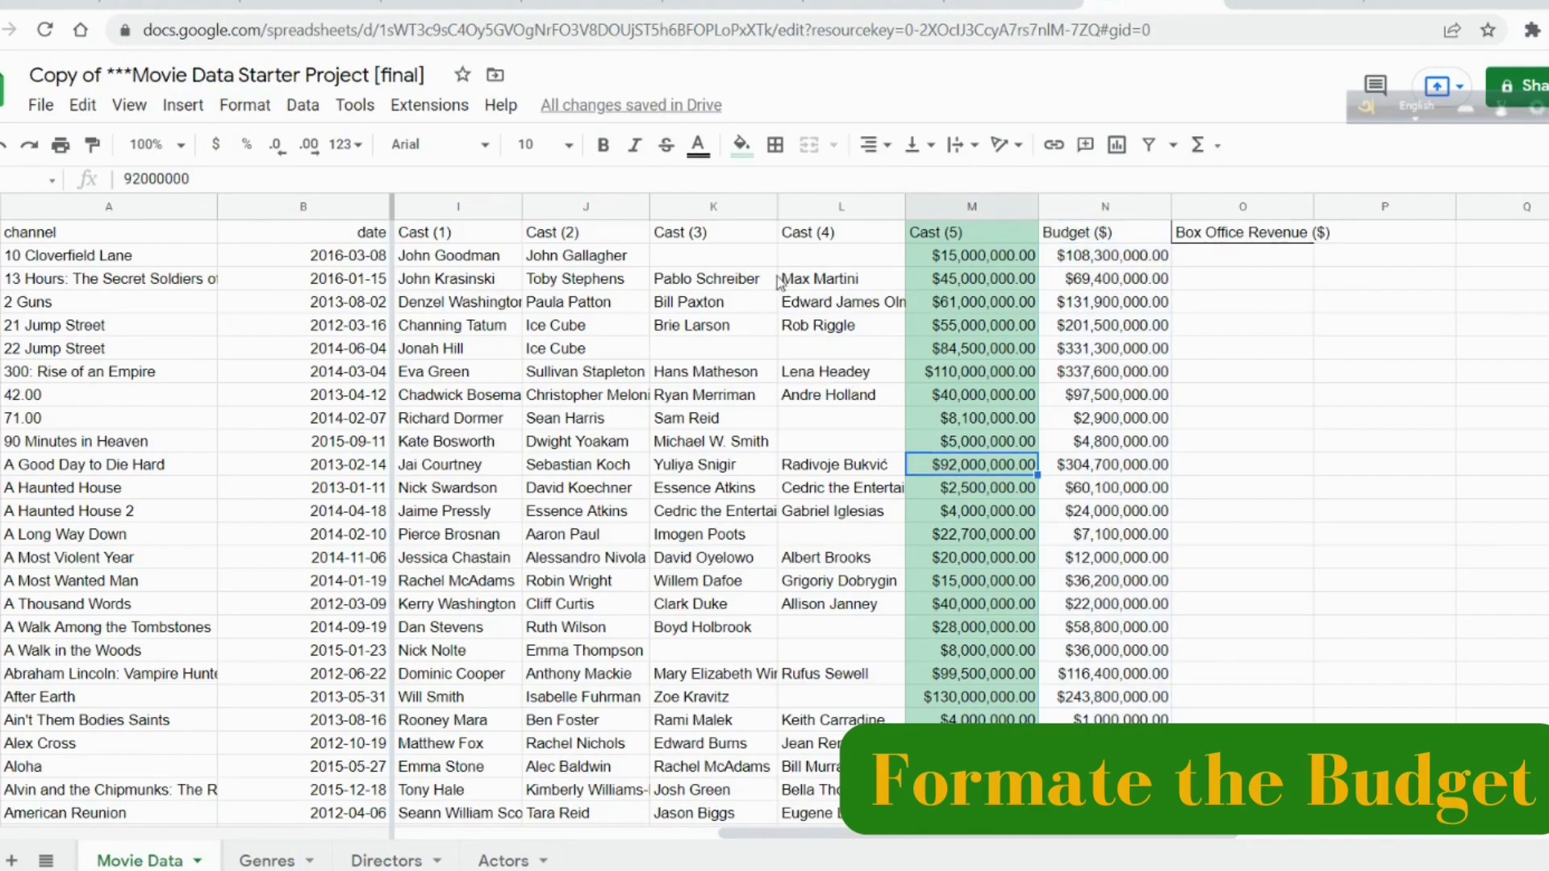
- Reduce the Cast (5) column to one decimal place and its first amount in row 2 to no decimals
click(974, 235)
click(994, 207)
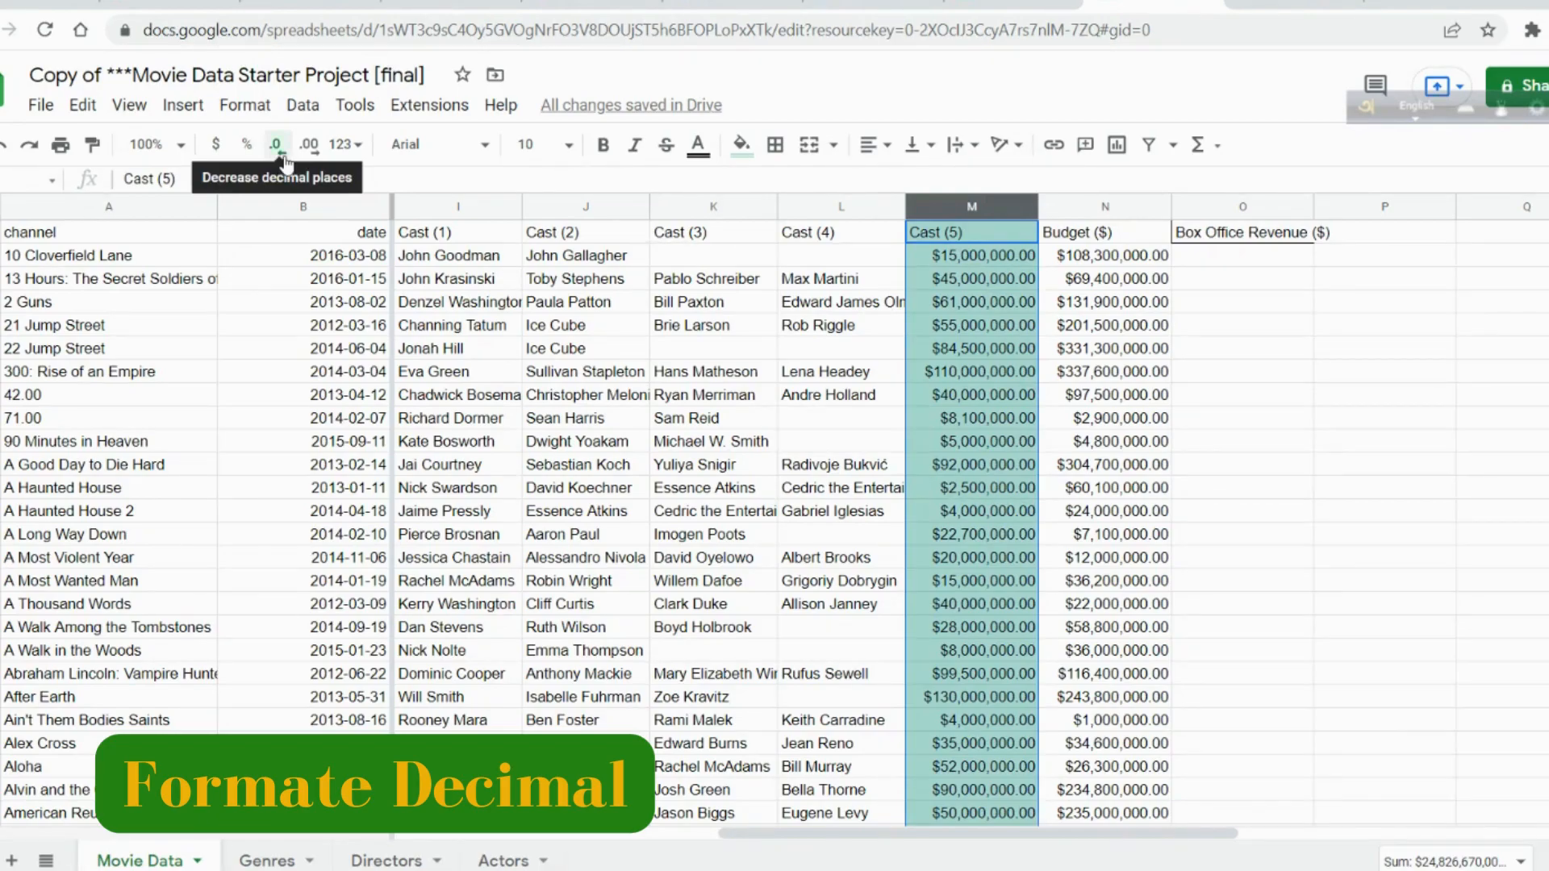
click(284, 161)
click(1081, 239)
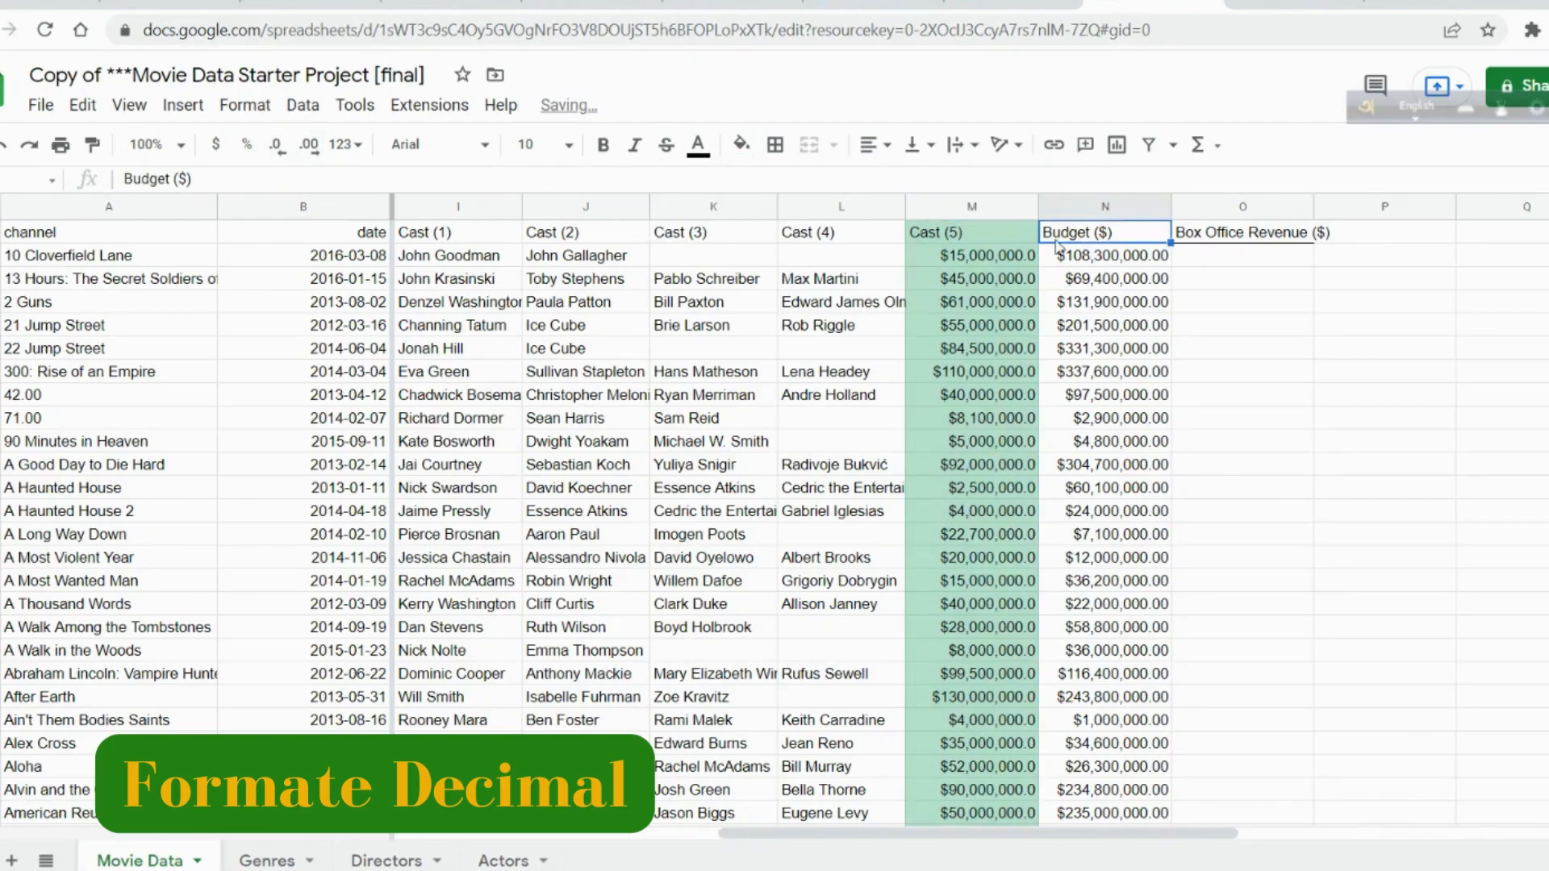
click(953, 261)
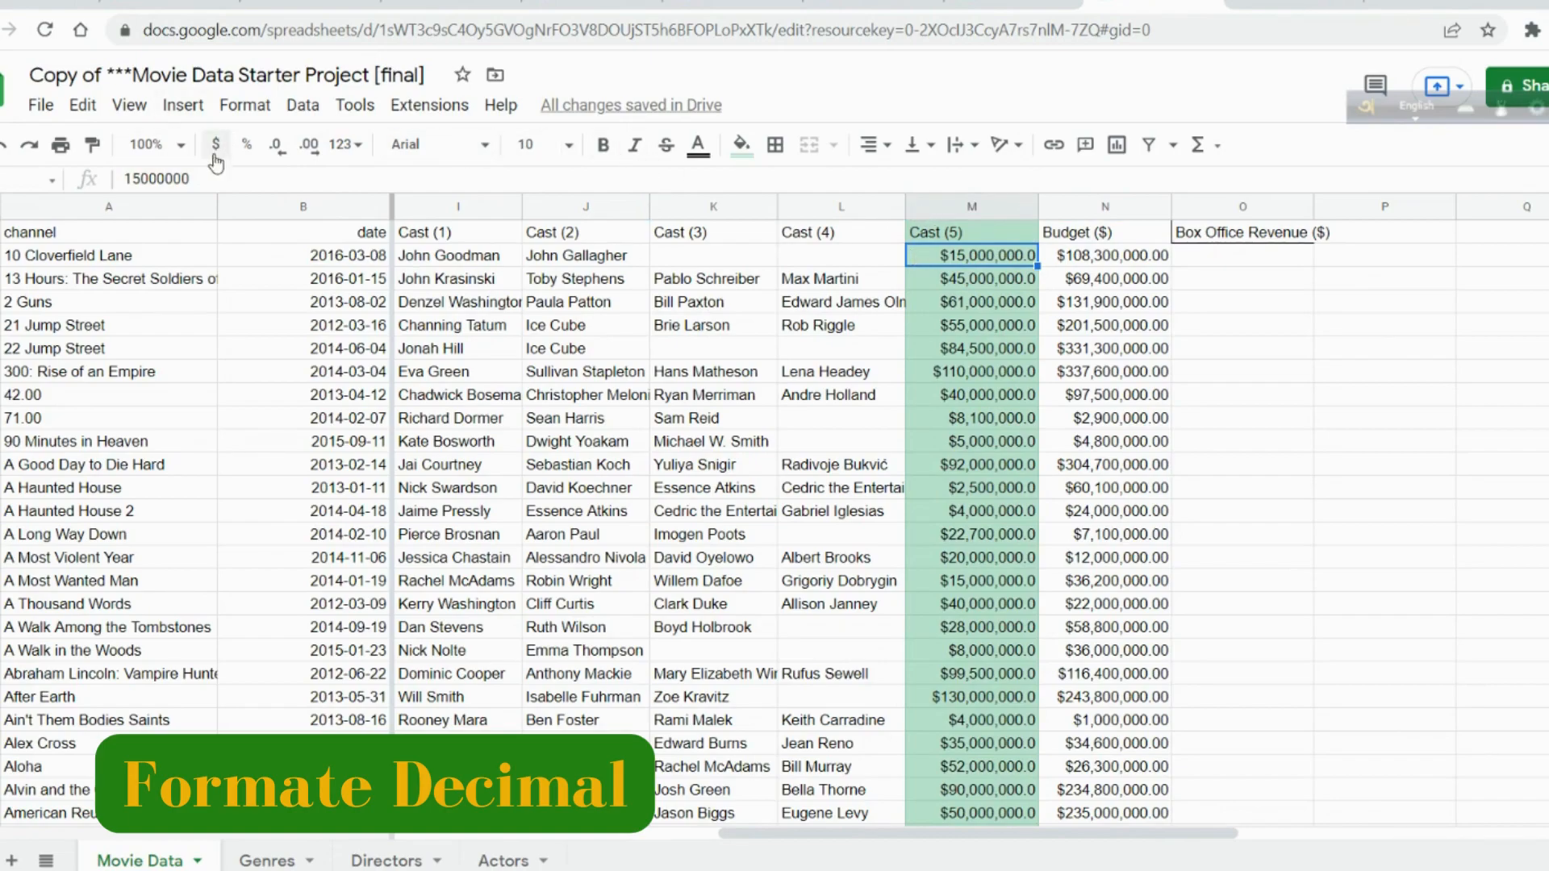
click(278, 157)
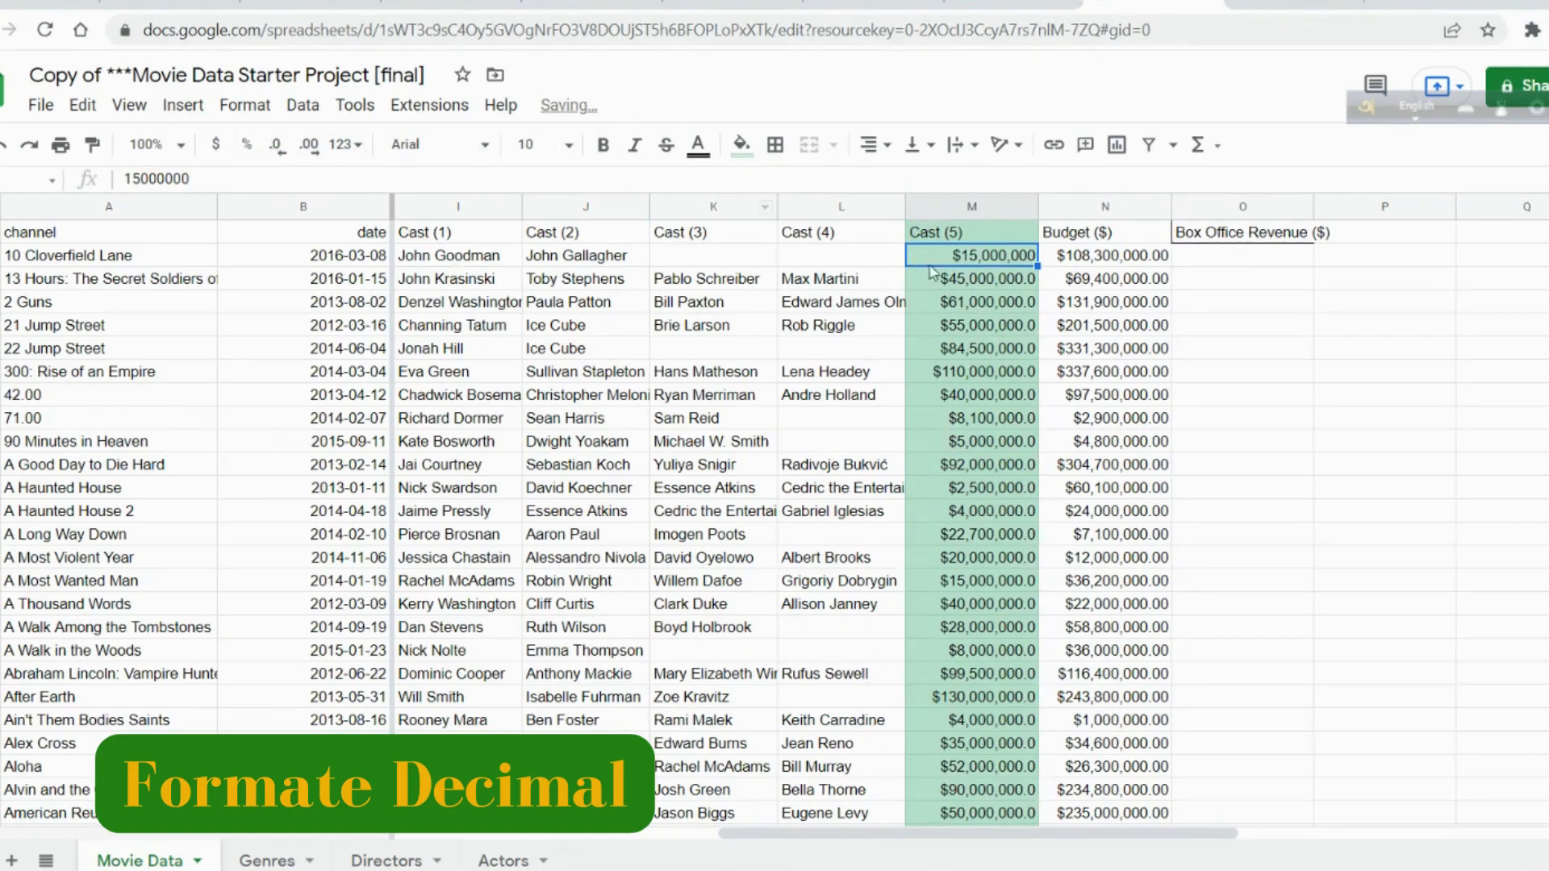
- Increase the Budget ($) column to three decimal places
click(1150, 233)
click(1142, 212)
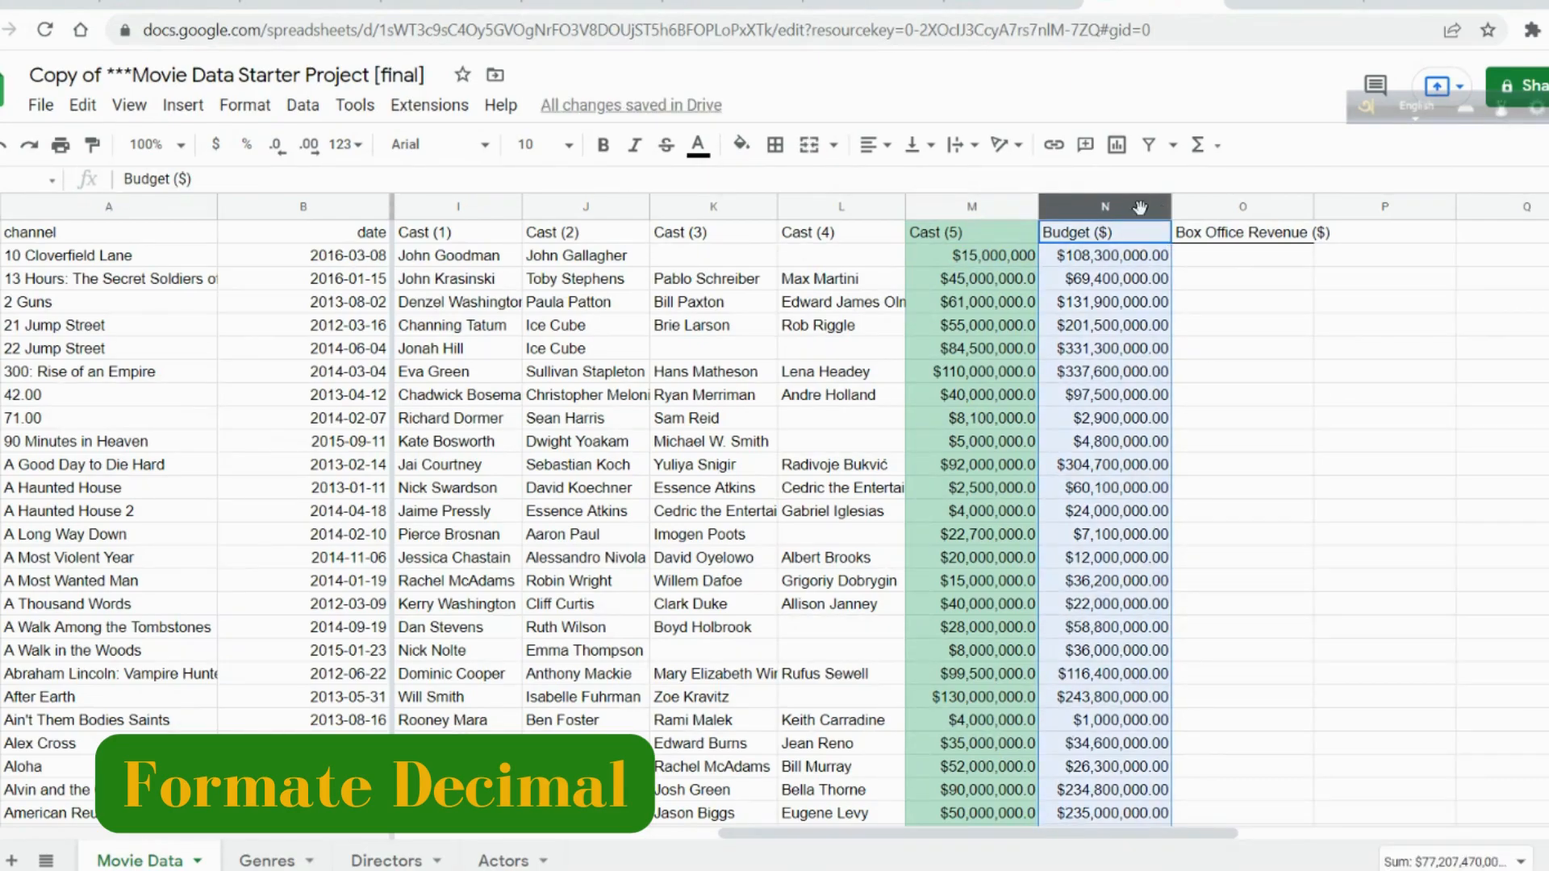
click(305, 148)
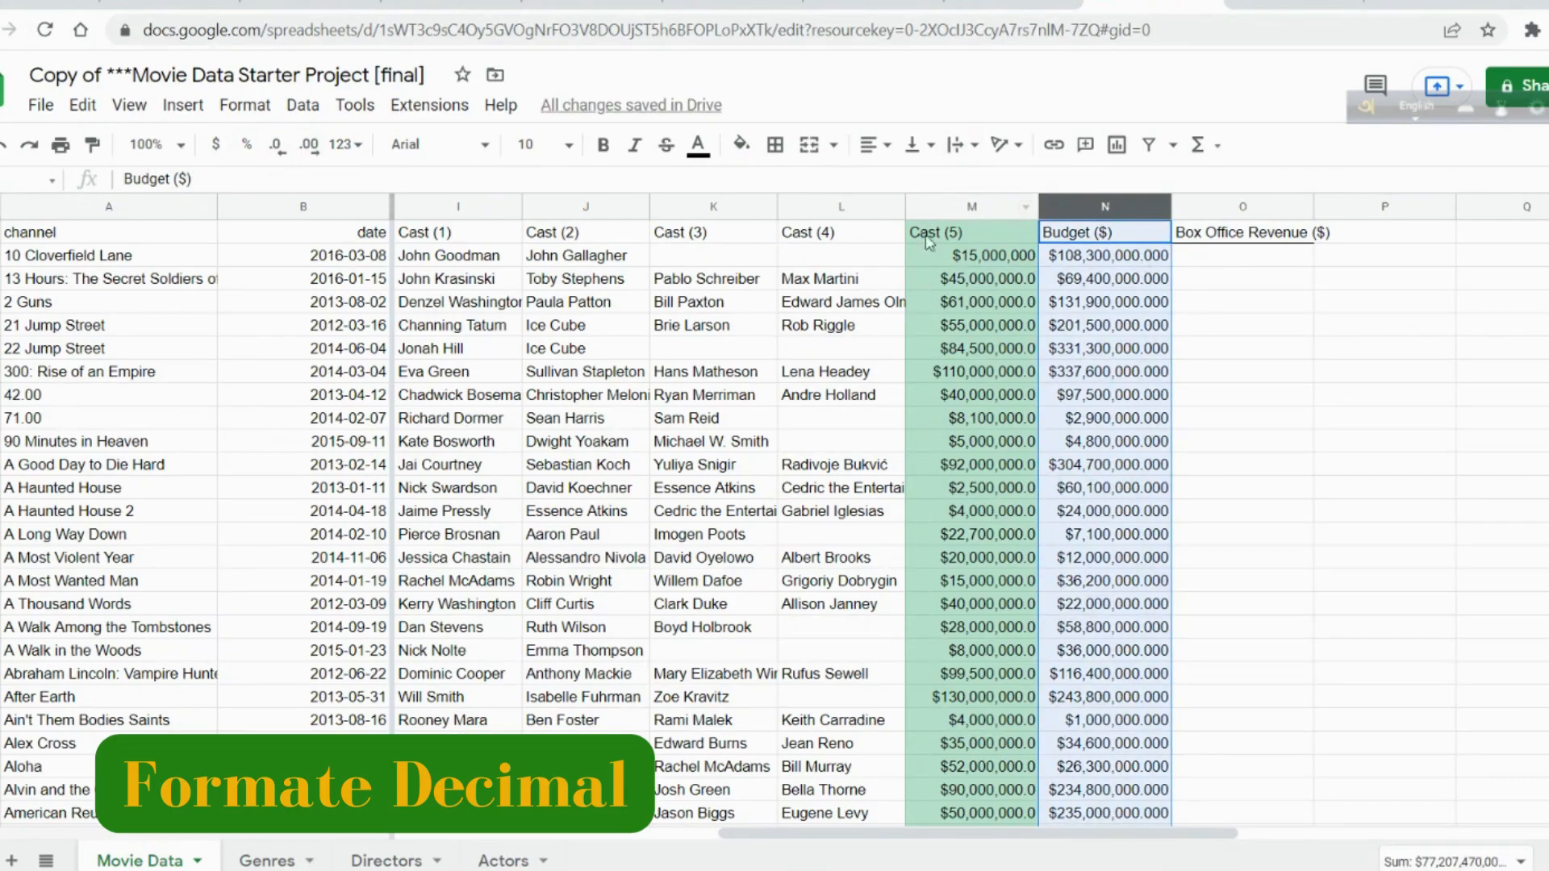
- Clear the formatting of columns M and N in the Channel data Project file
scroll(822, 316, down, 3)
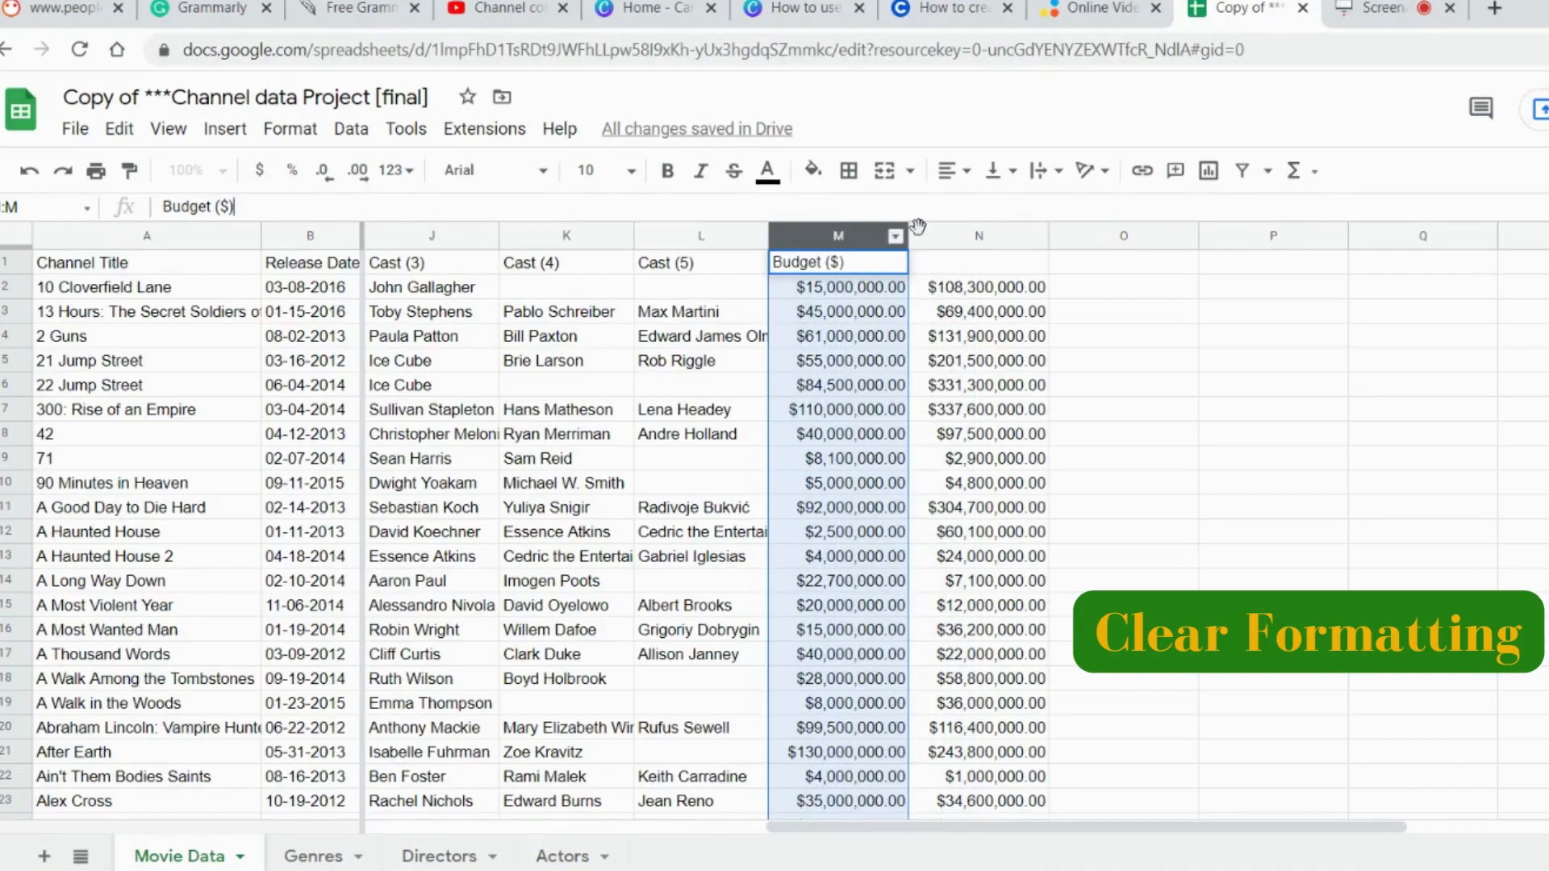
click(920, 233)
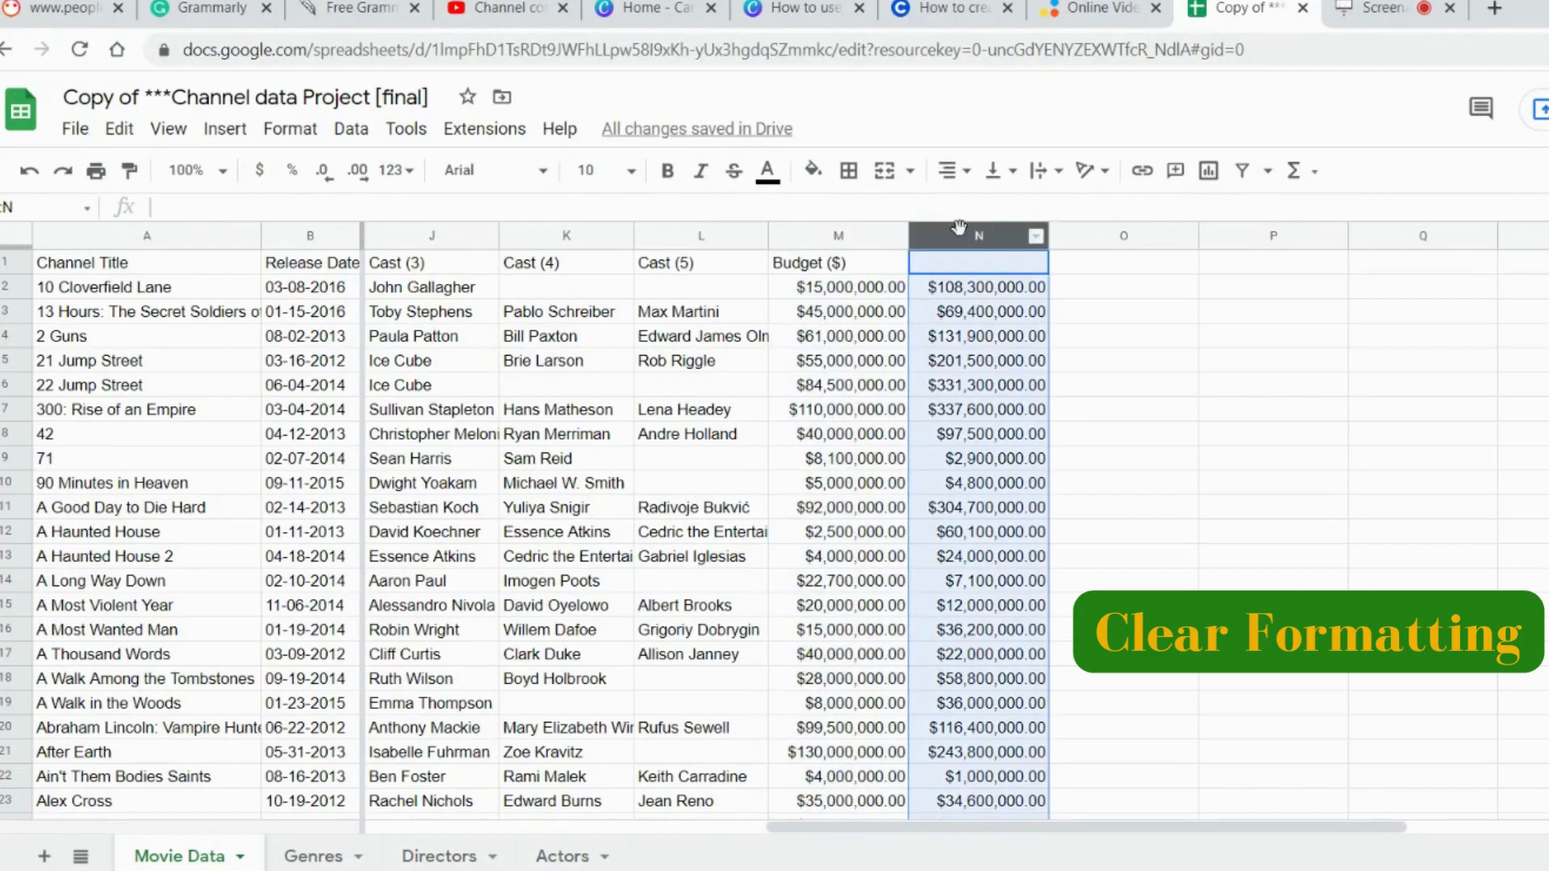
drag(872, 236, 956, 236)
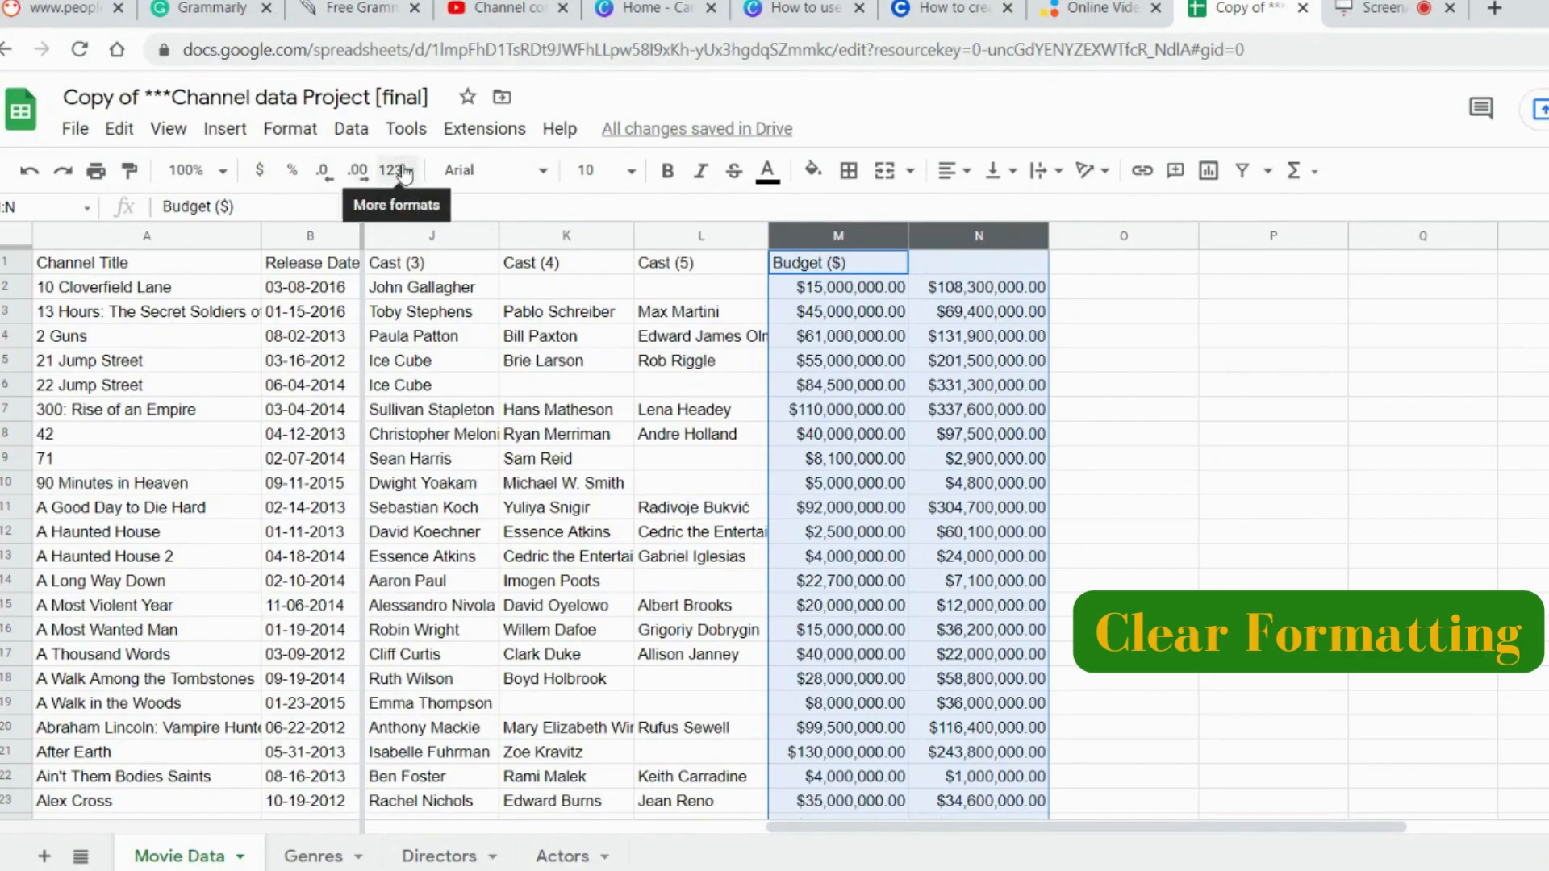
click(286, 129)
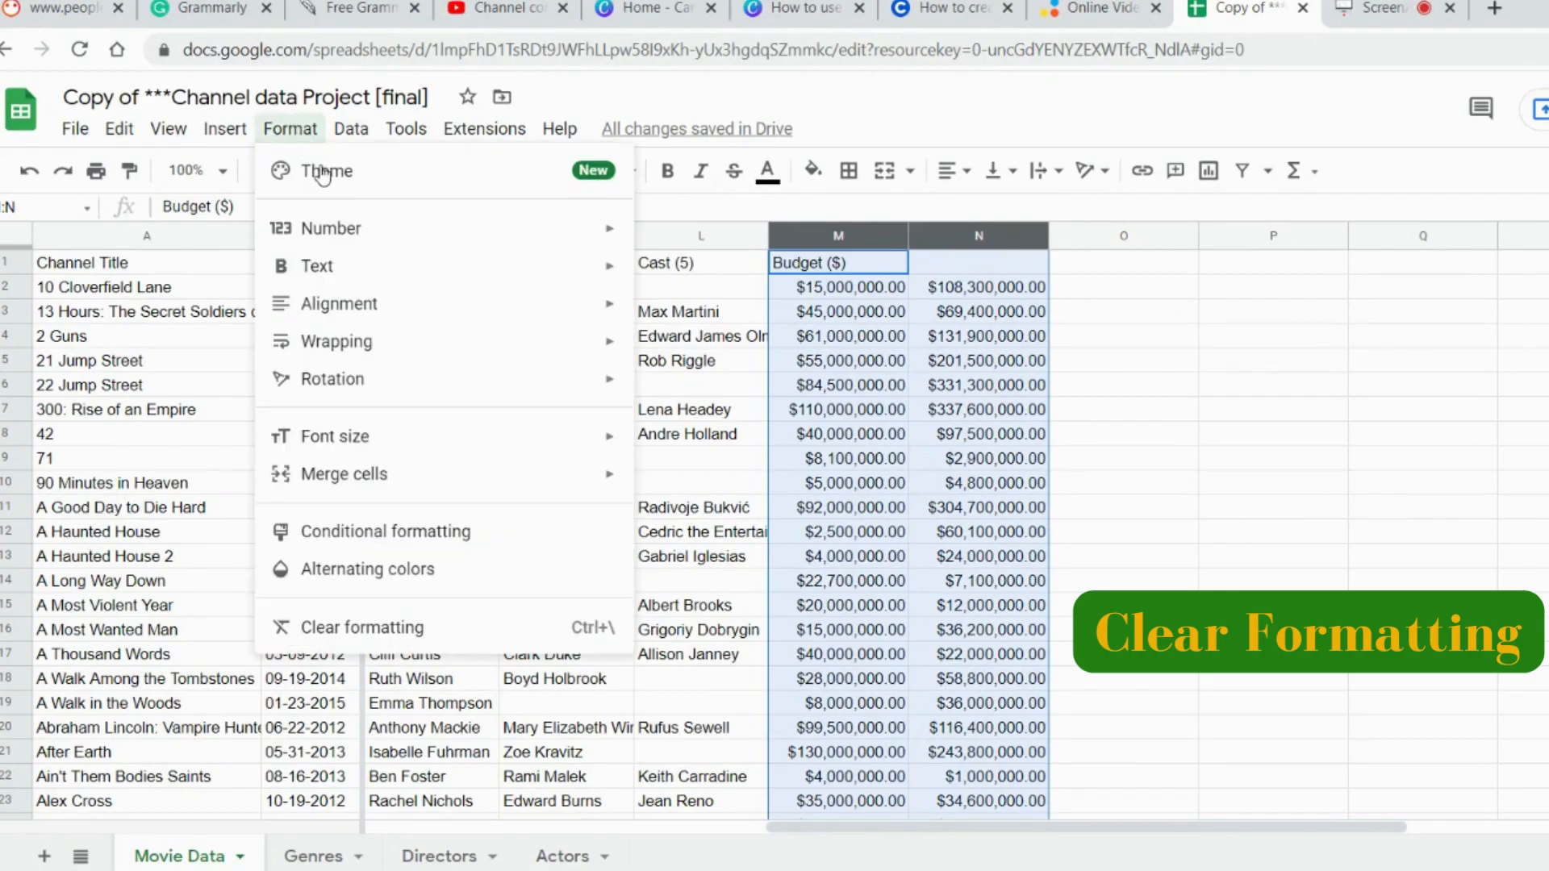
click(377, 634)
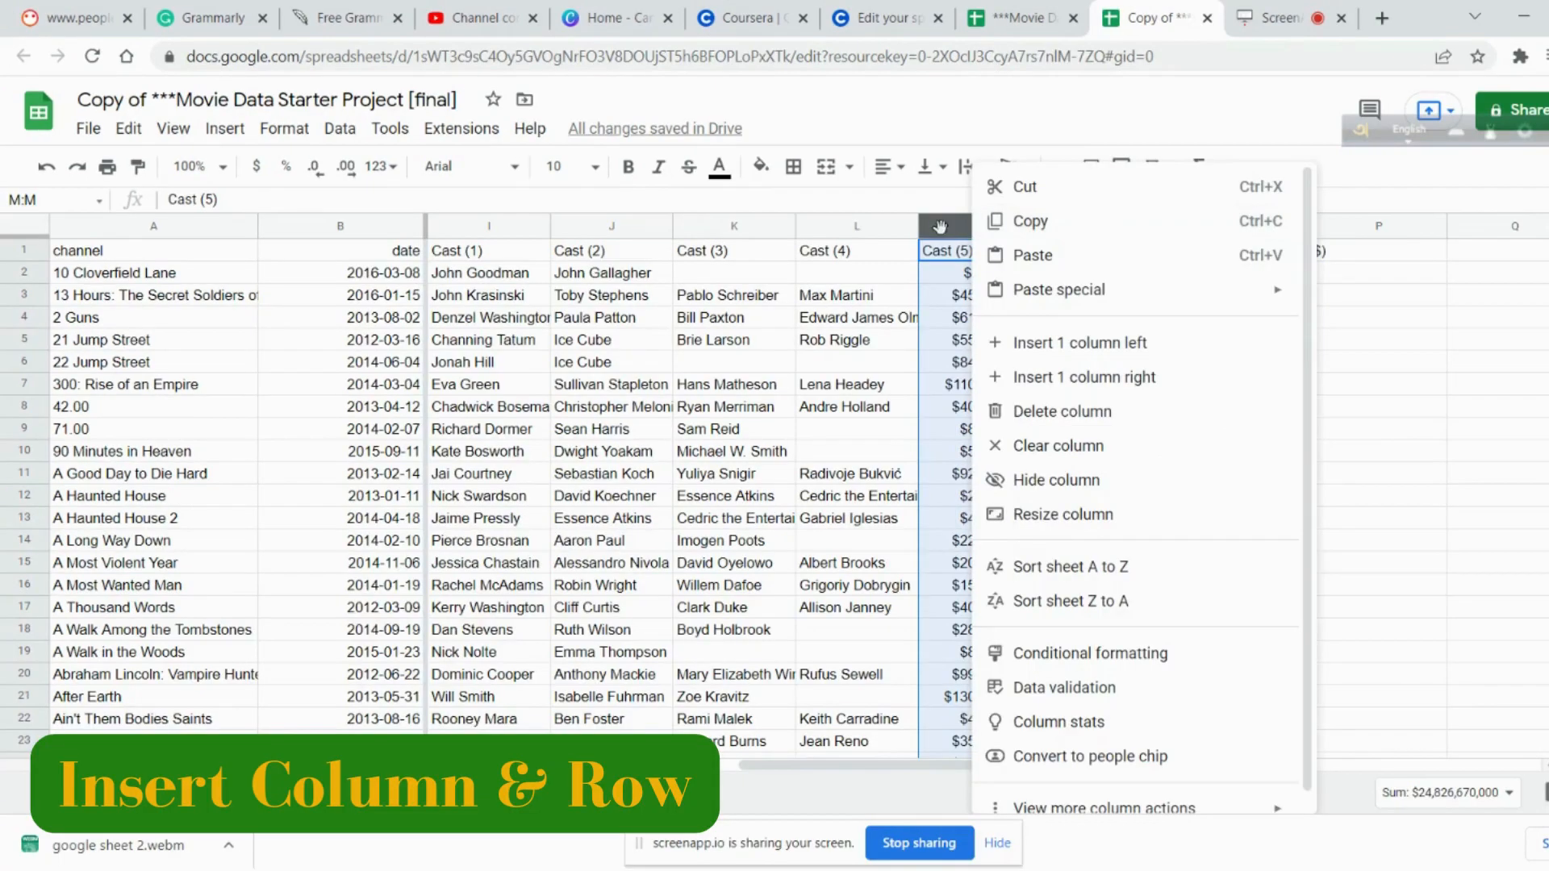
- Insert one column to the left of the Cast (5) column in the Movie Data Starter Project file
click(224, 128)
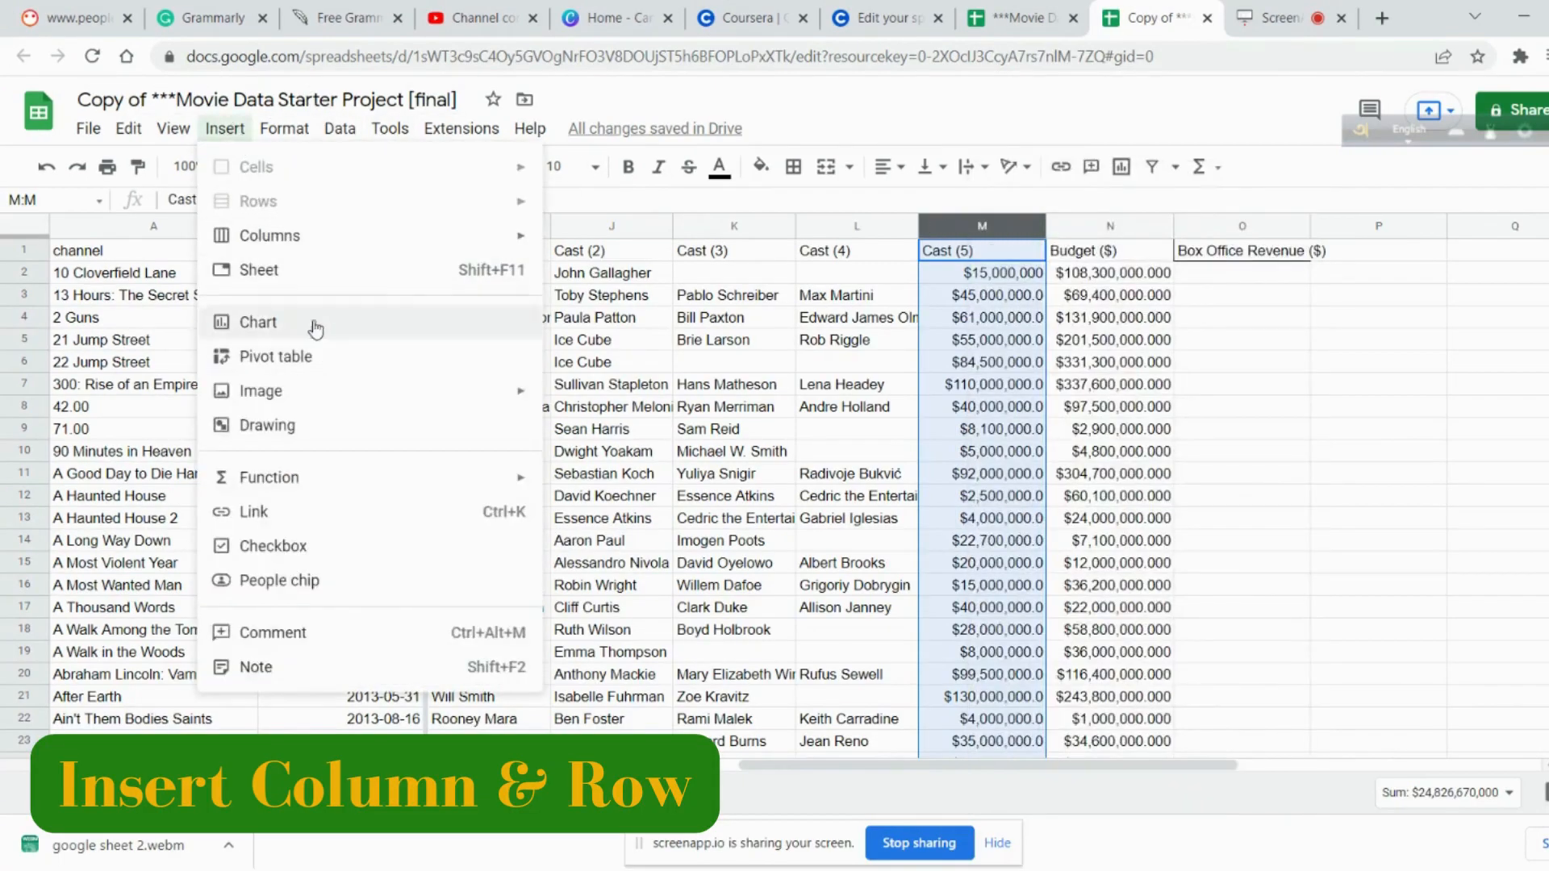
mouse_move(315, 235)
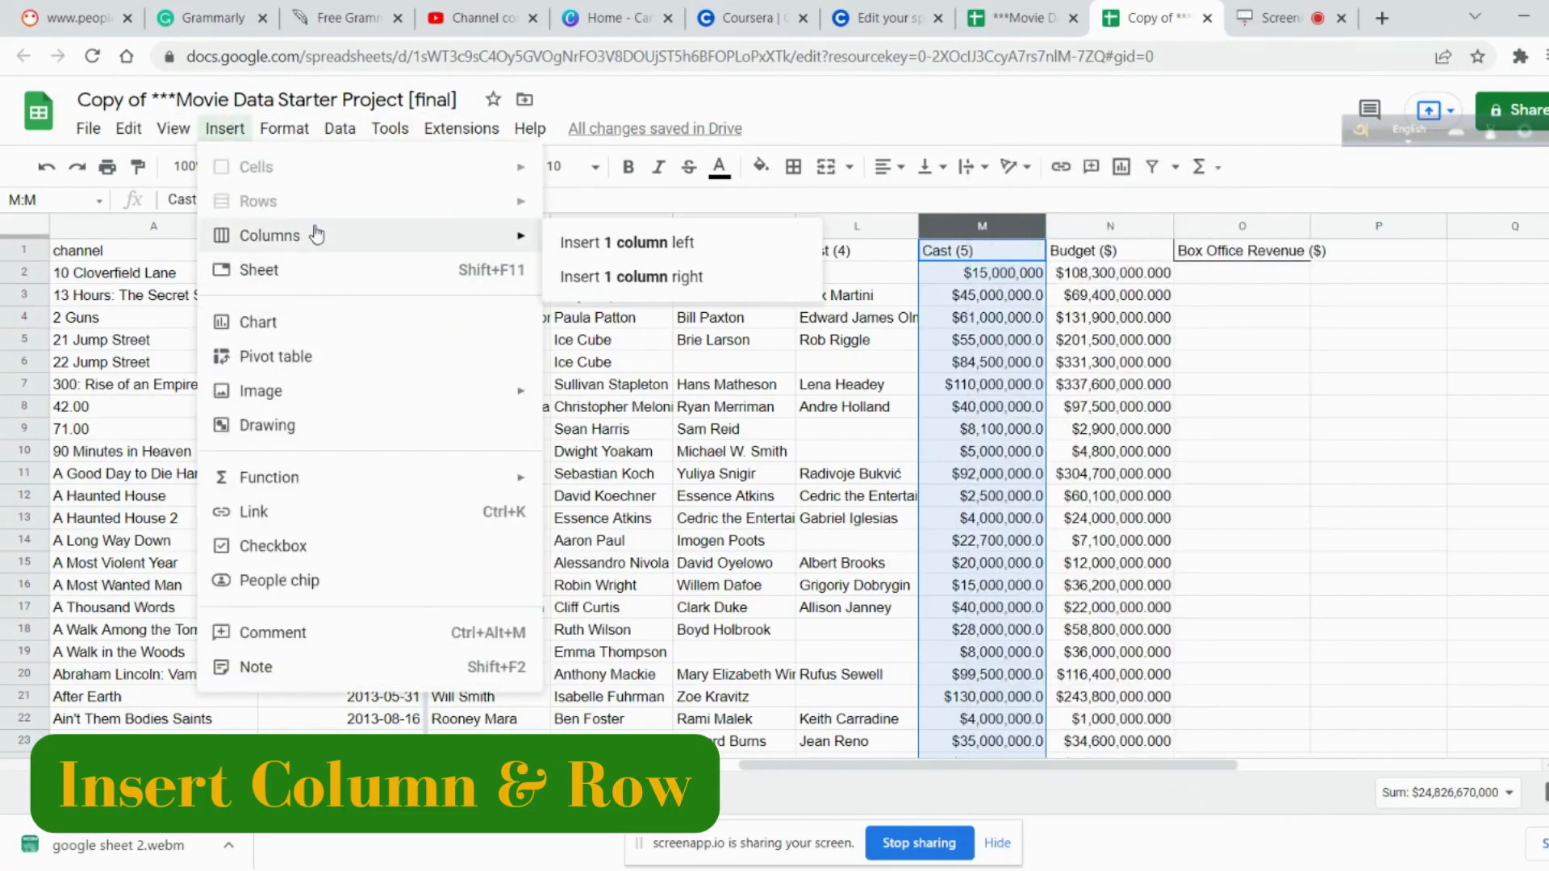
click(607, 260)
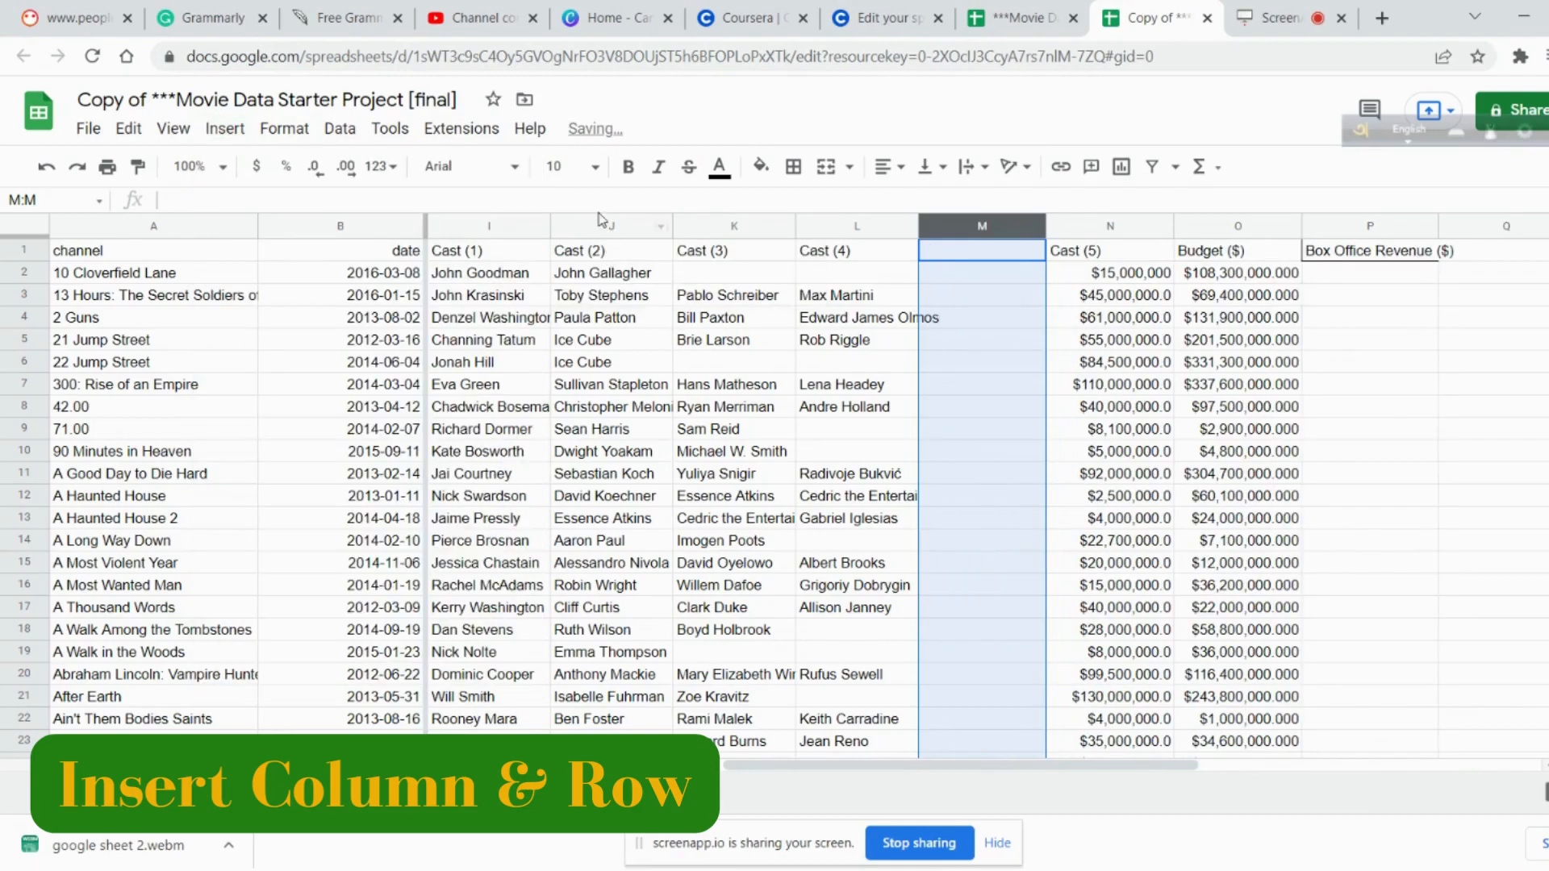
- Insert one column to the right of the blank column M
click(225, 128)
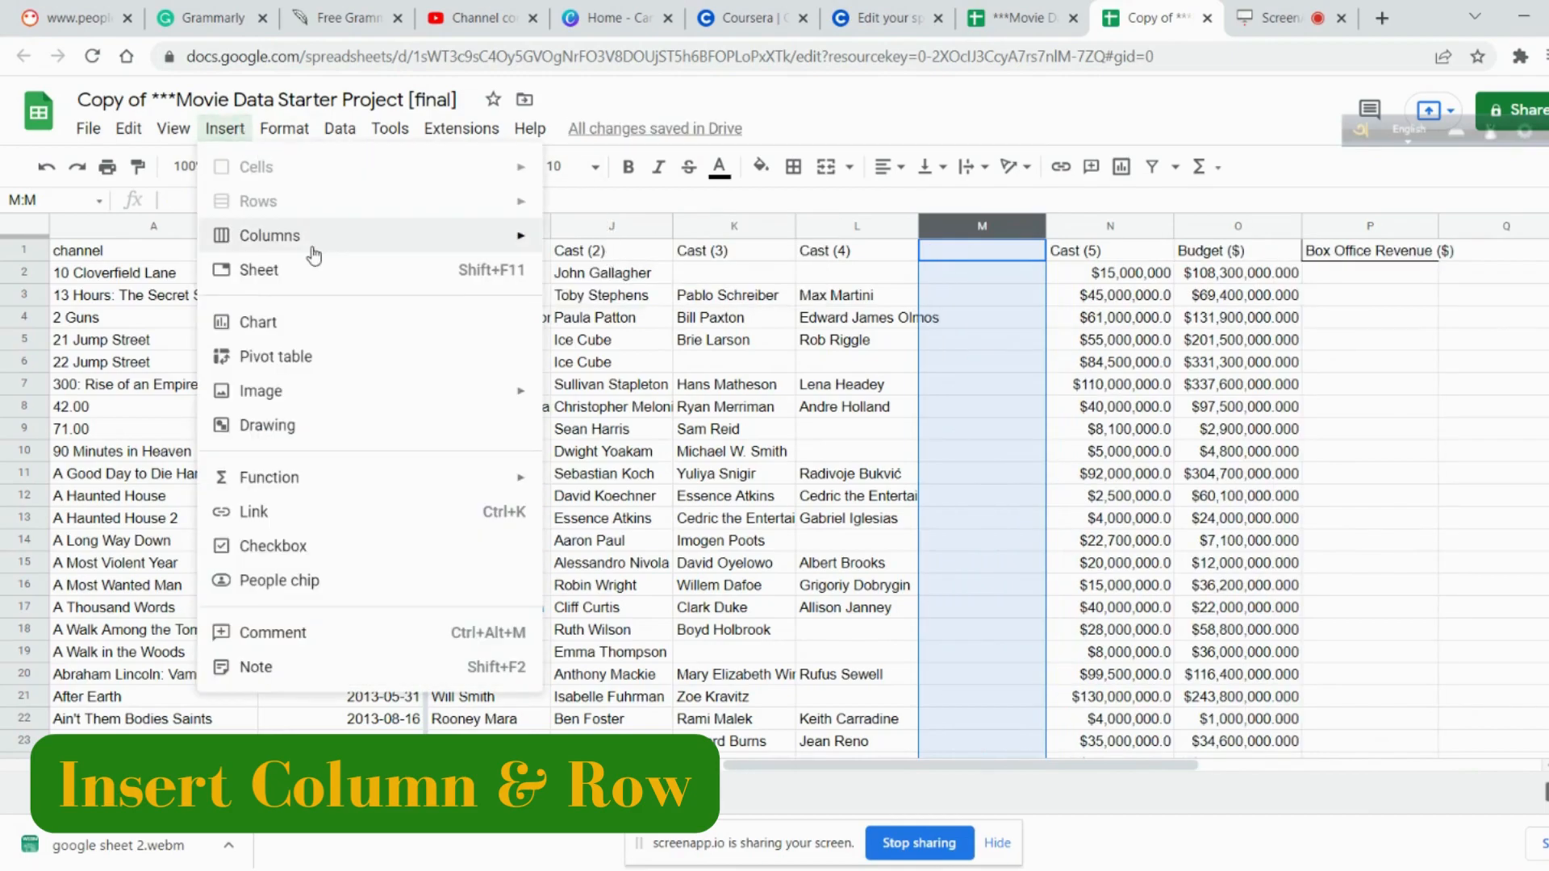
mouse_move(321, 246)
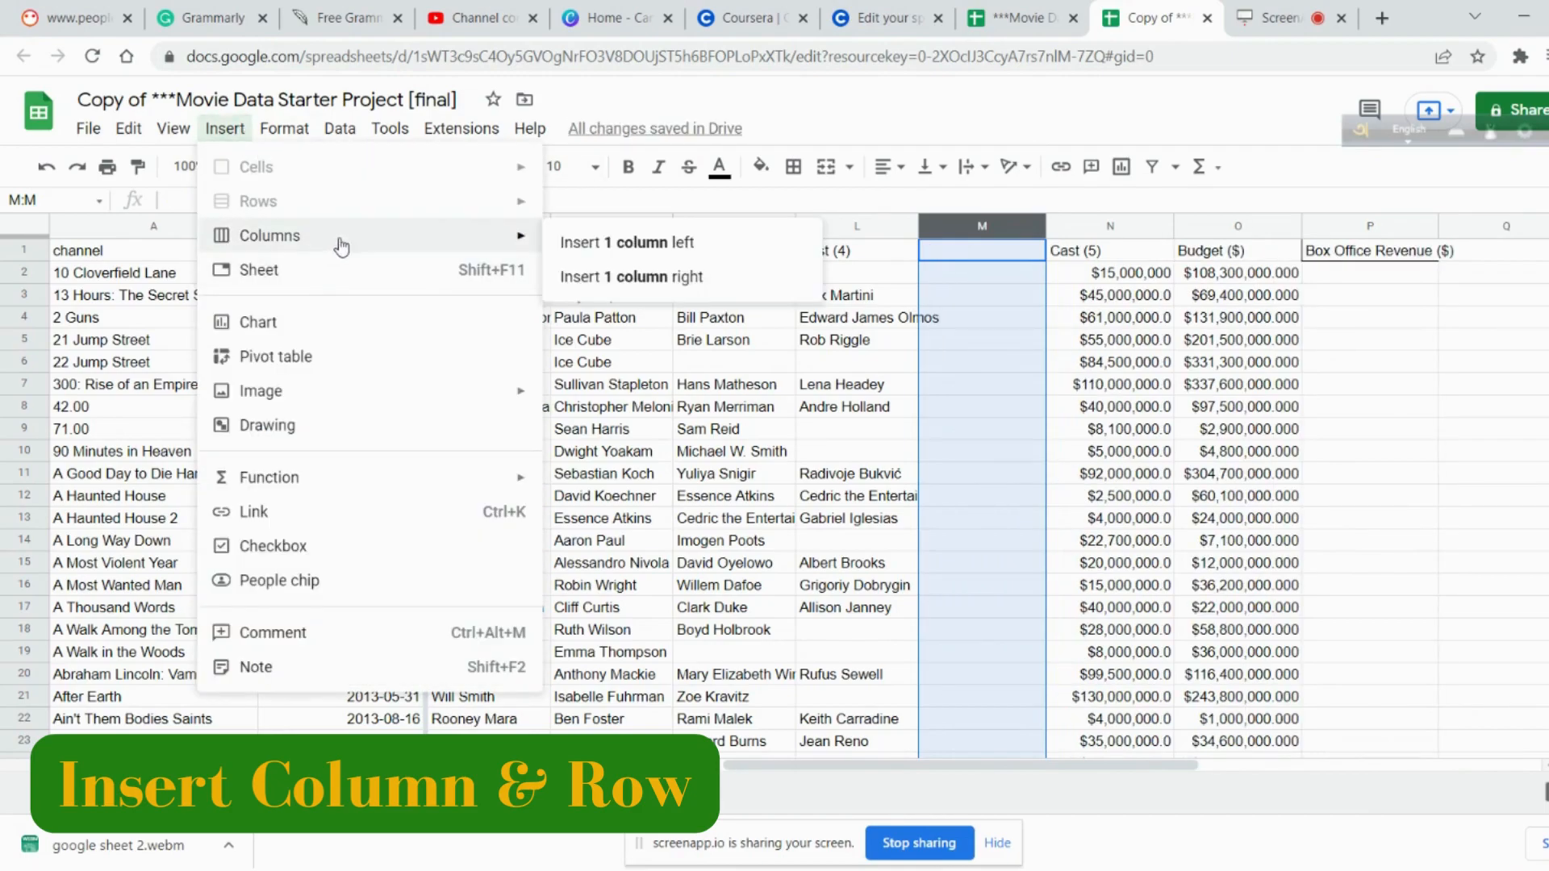
click(607, 277)
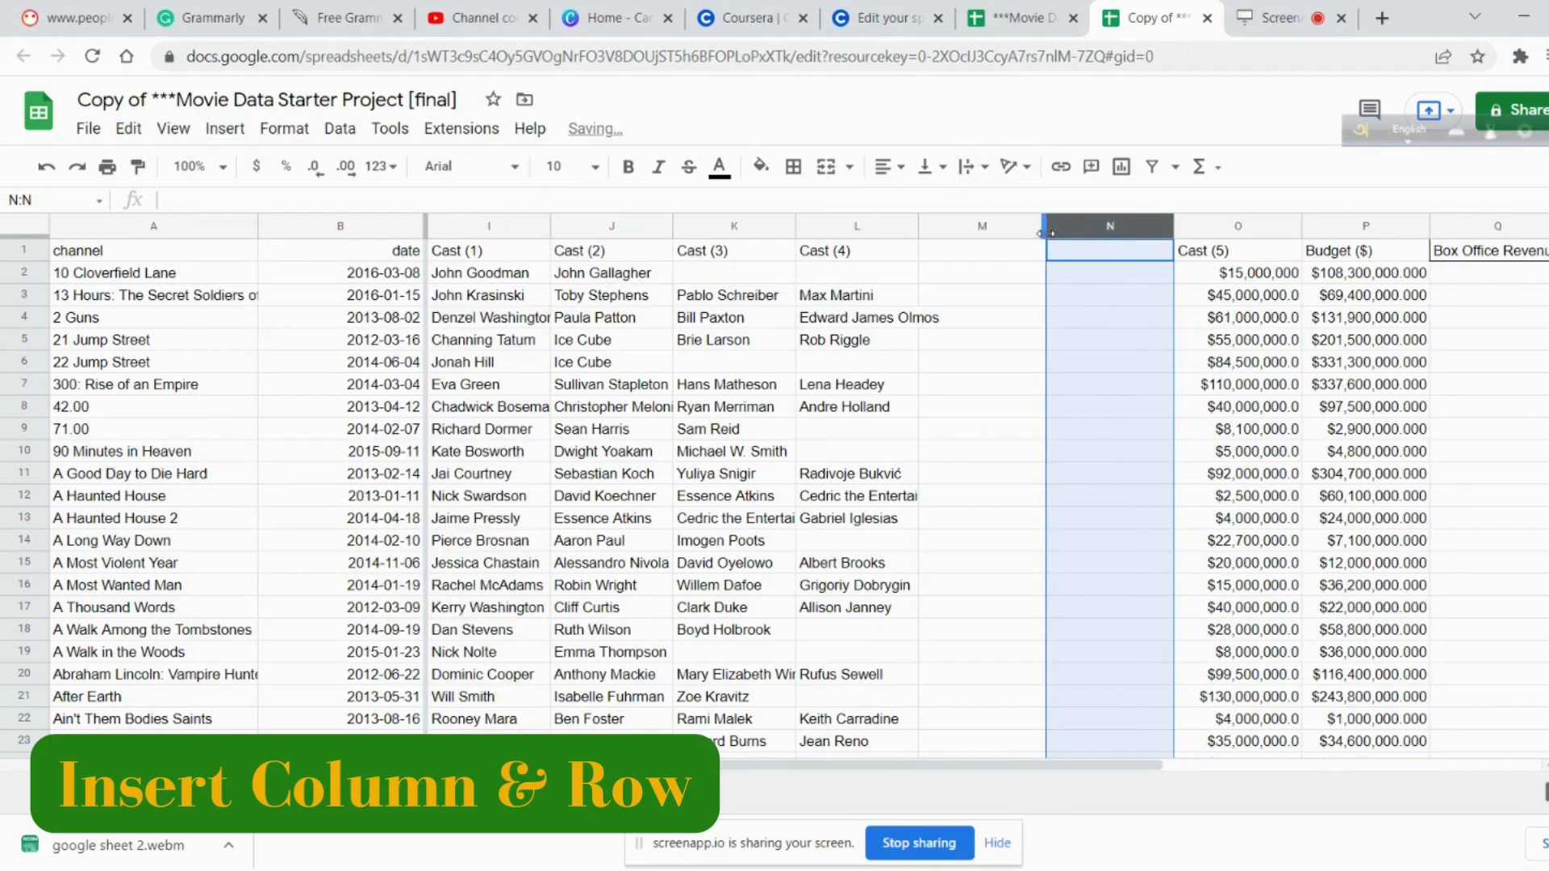
- Insert two columns to the left of the blank columns M and N
click(997, 221)
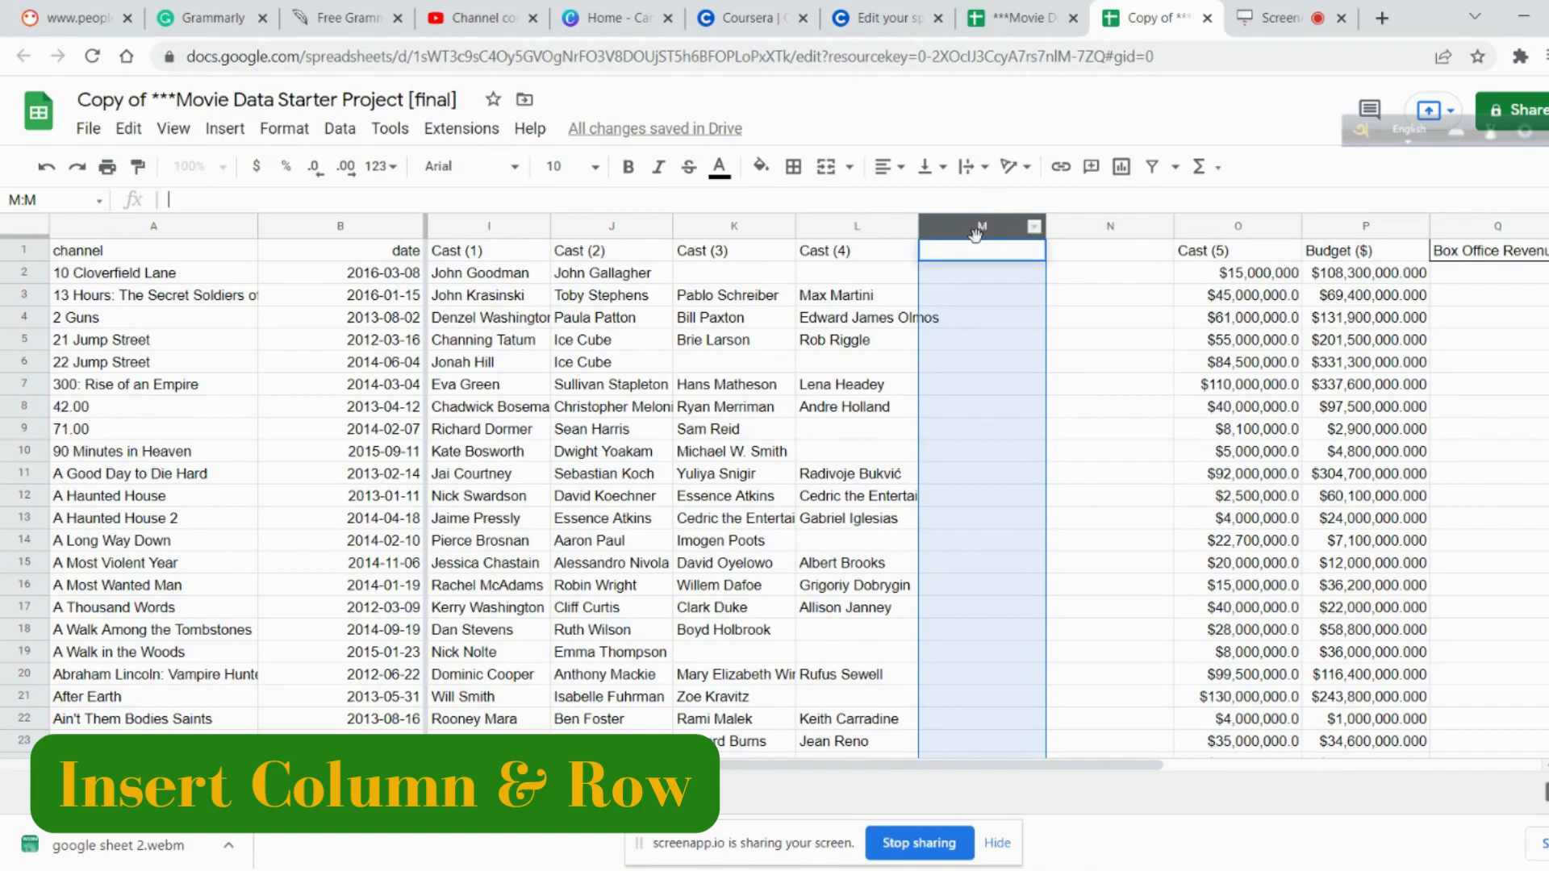
drag(988, 215, 1052, 227)
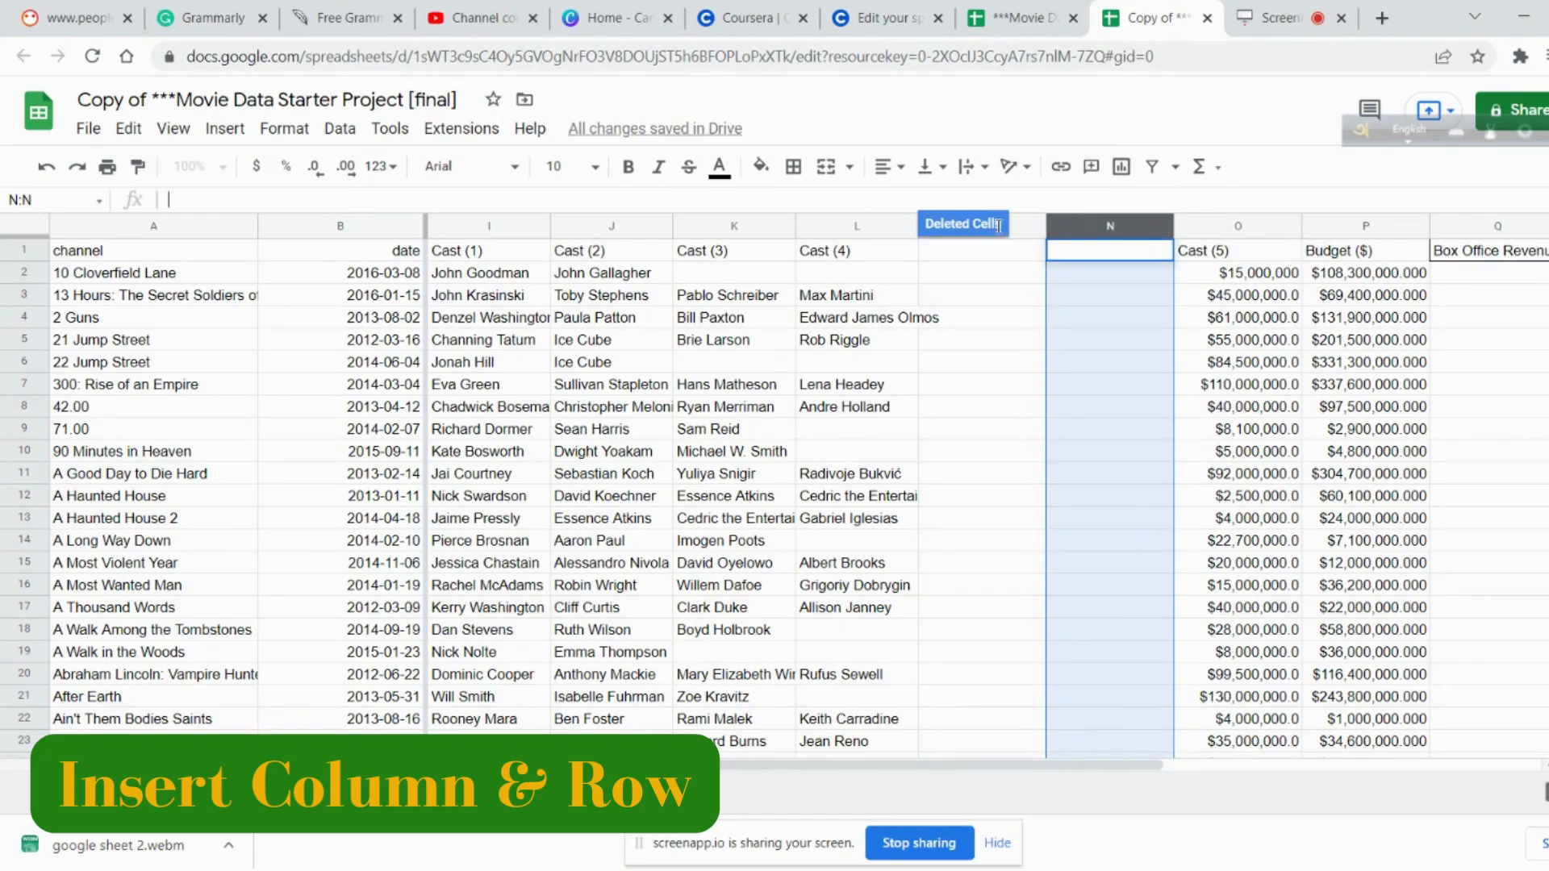
click(53, 177)
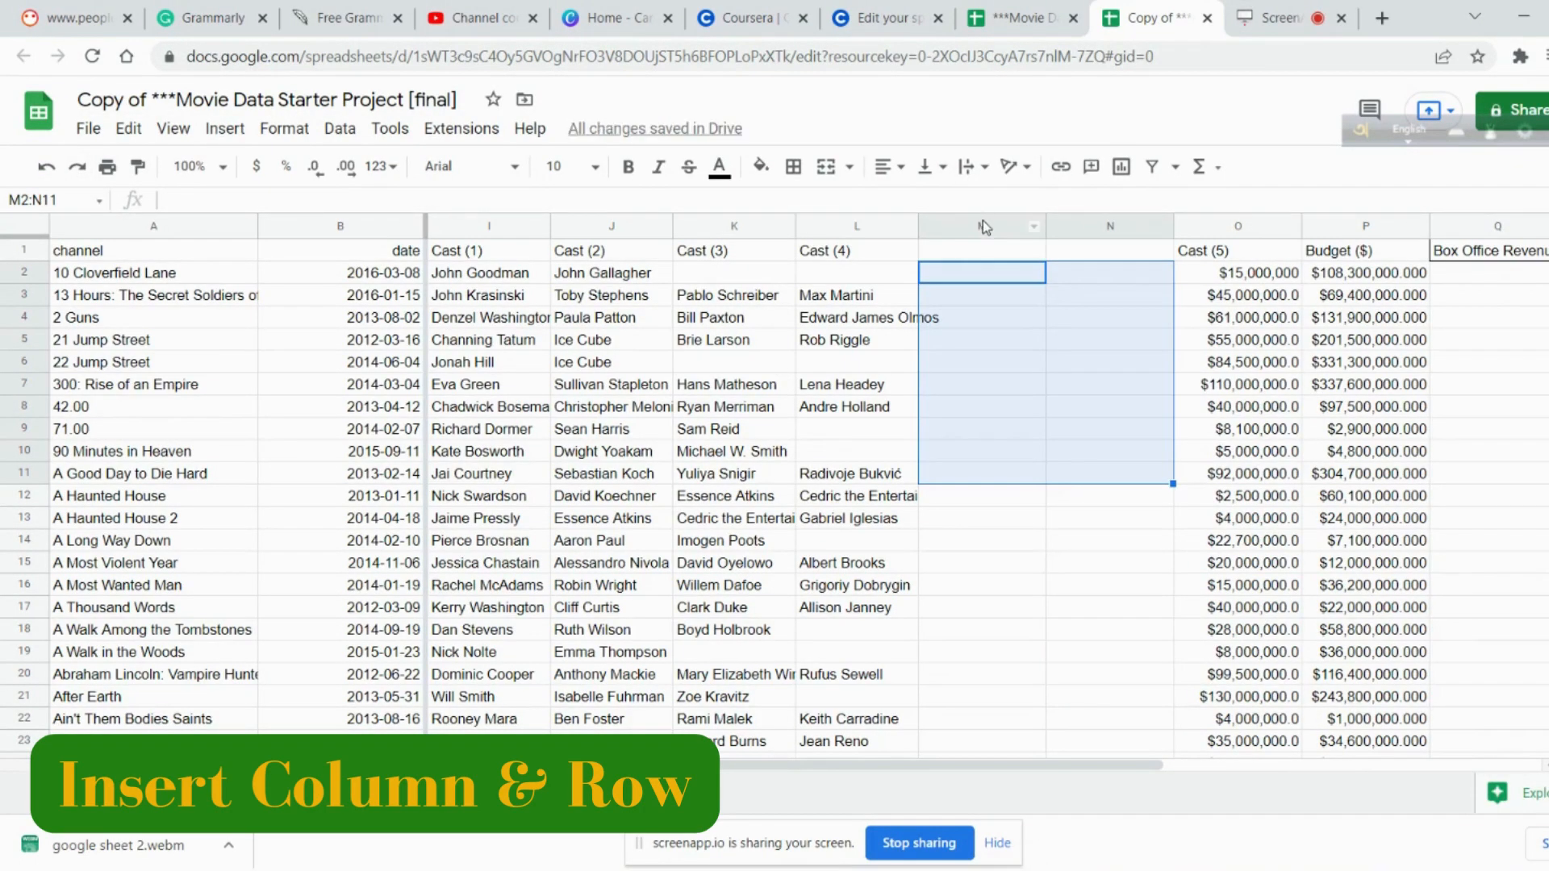
click(983, 219)
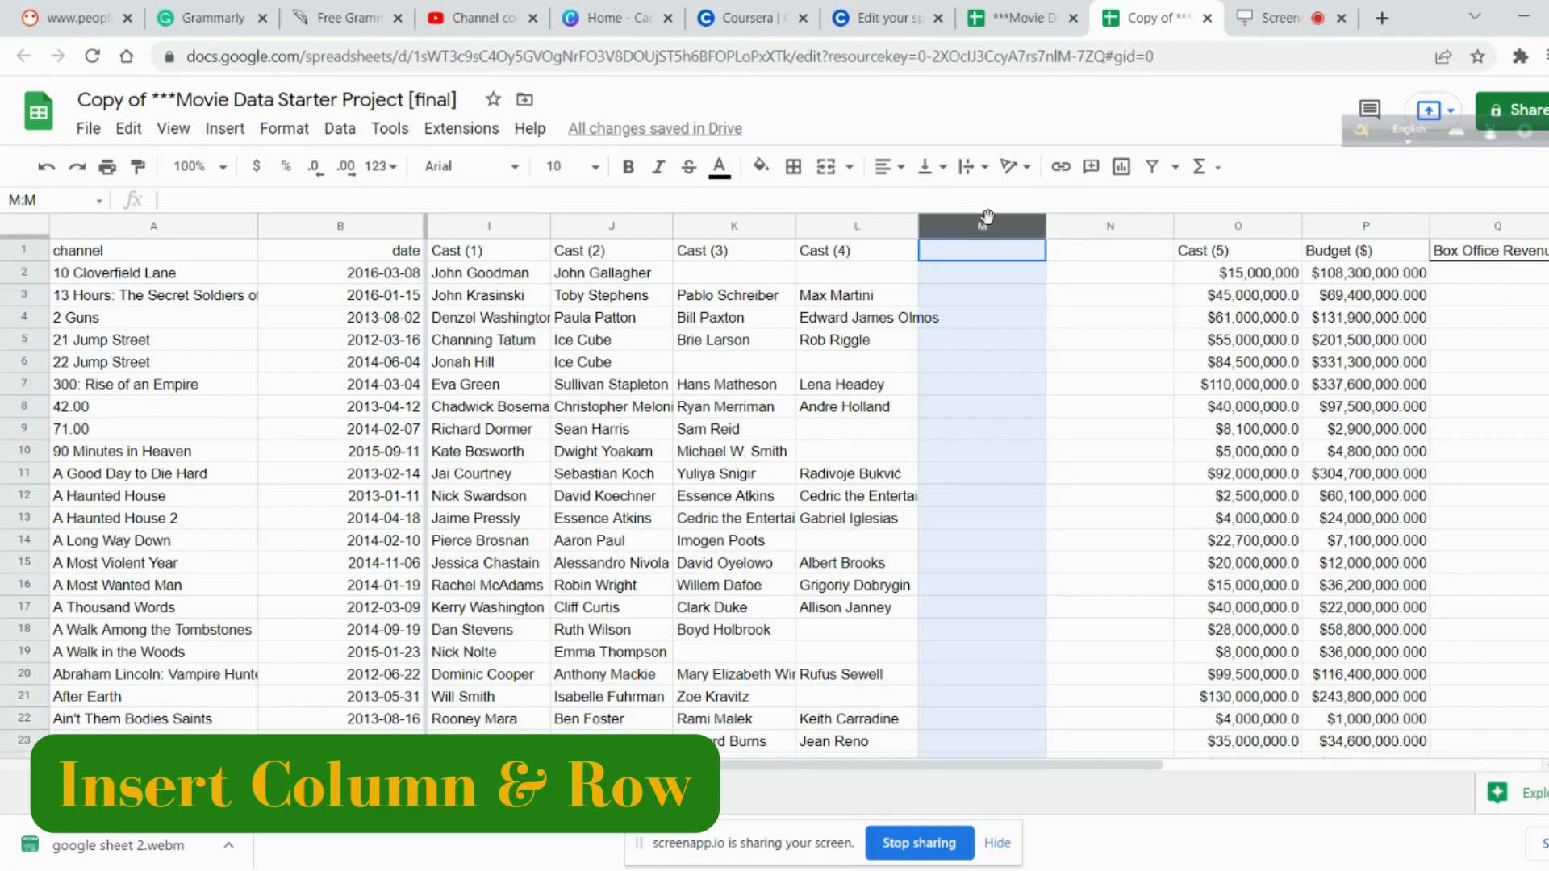
shift+click(1106, 220)
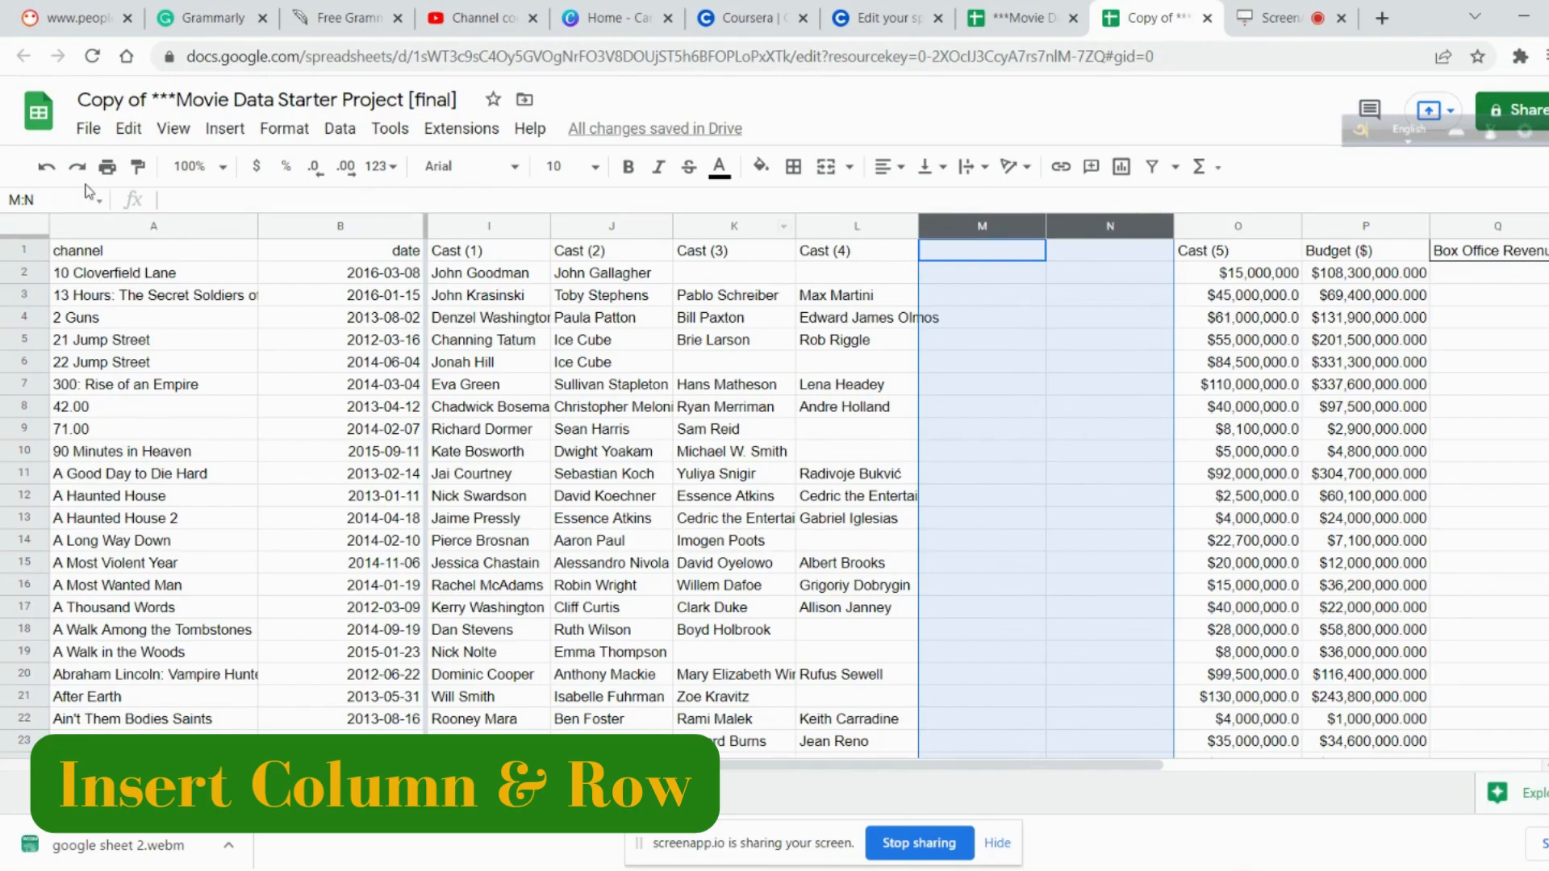
right_click(1060, 268)
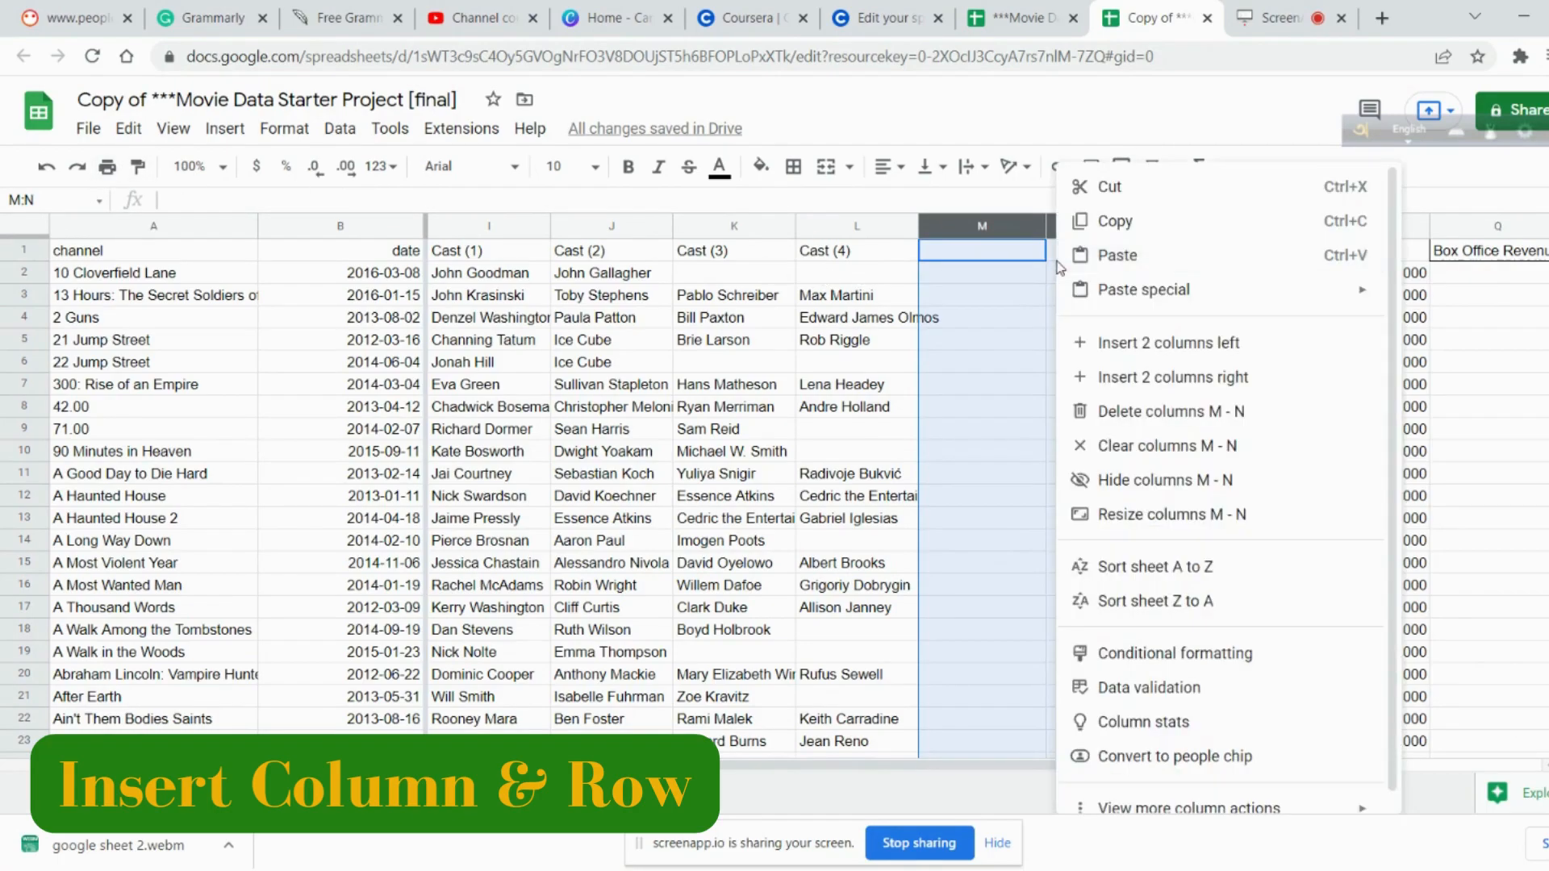
click(1182, 344)
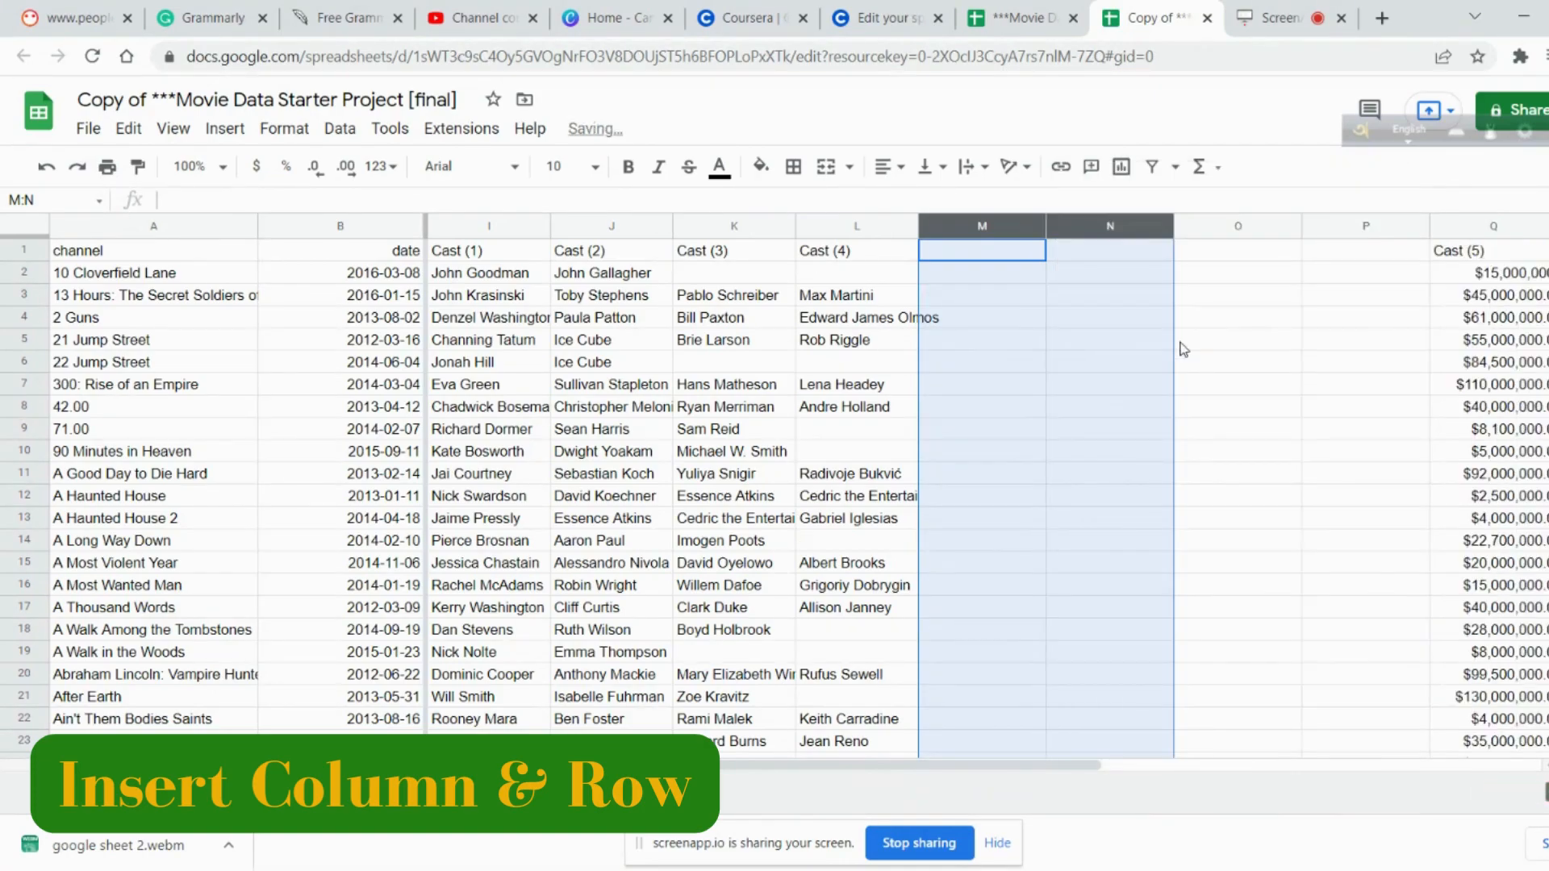
- Insert four columns to the right of the blank columns M to P
drag(965, 229, 1338, 221)
click(1020, 308)
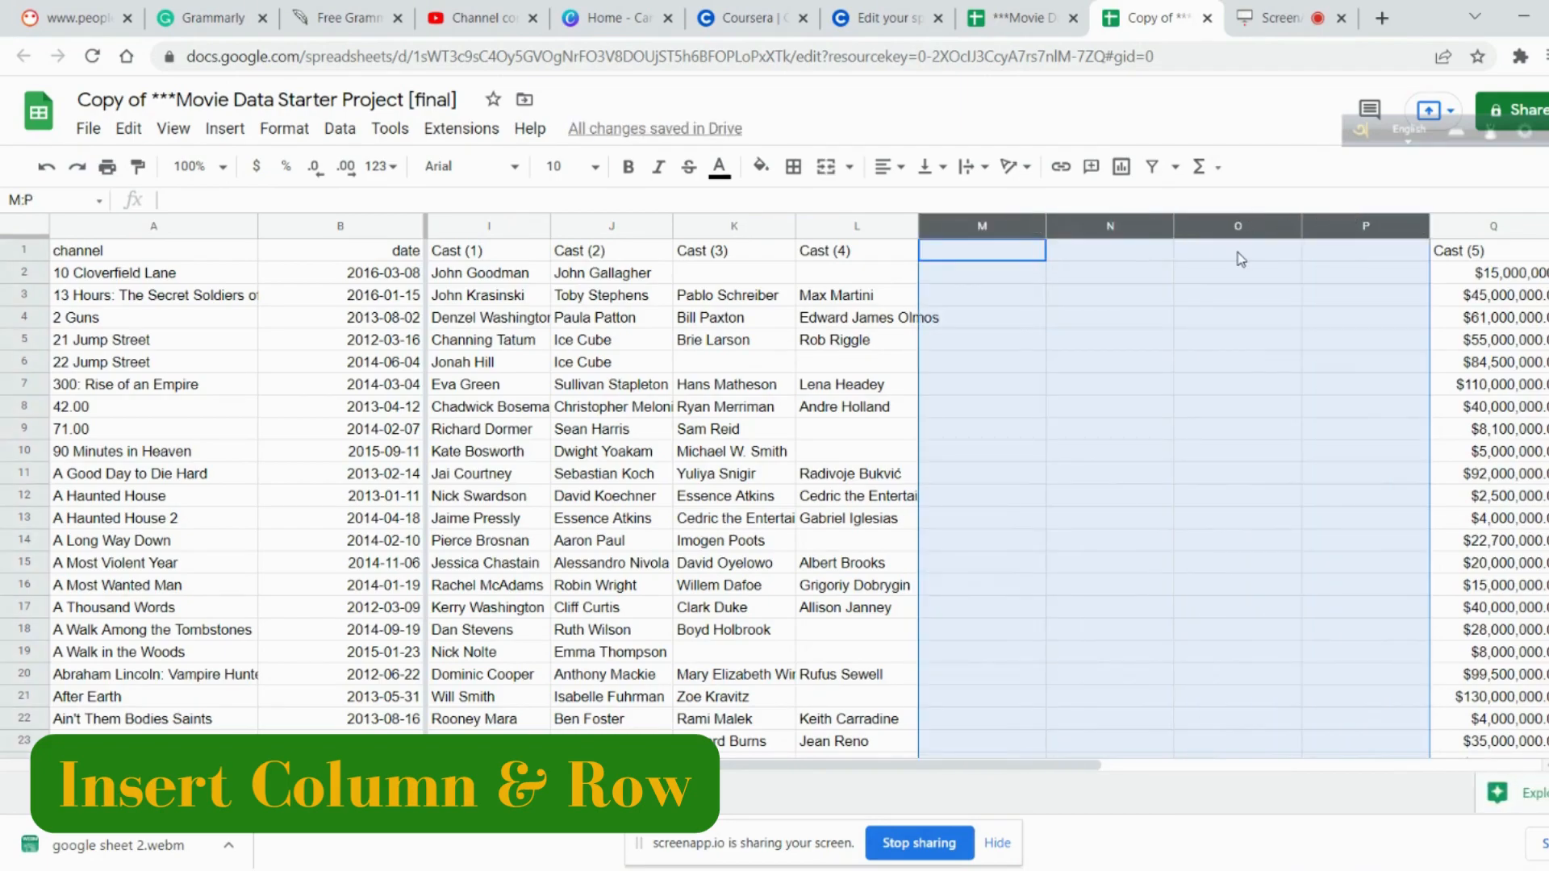
right_click(1339, 223)
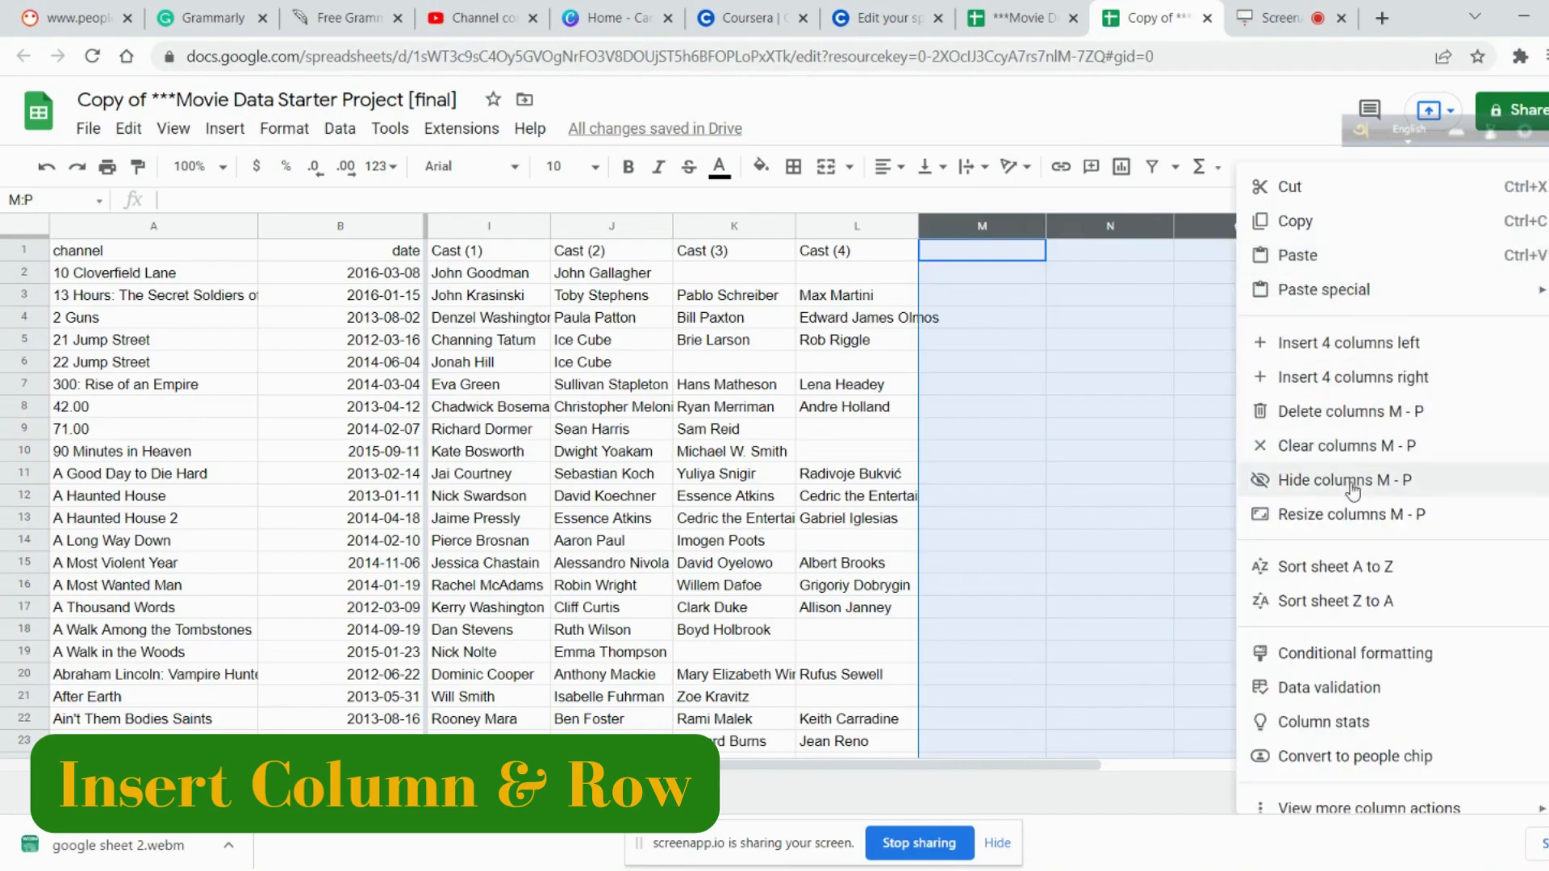
click(1361, 387)
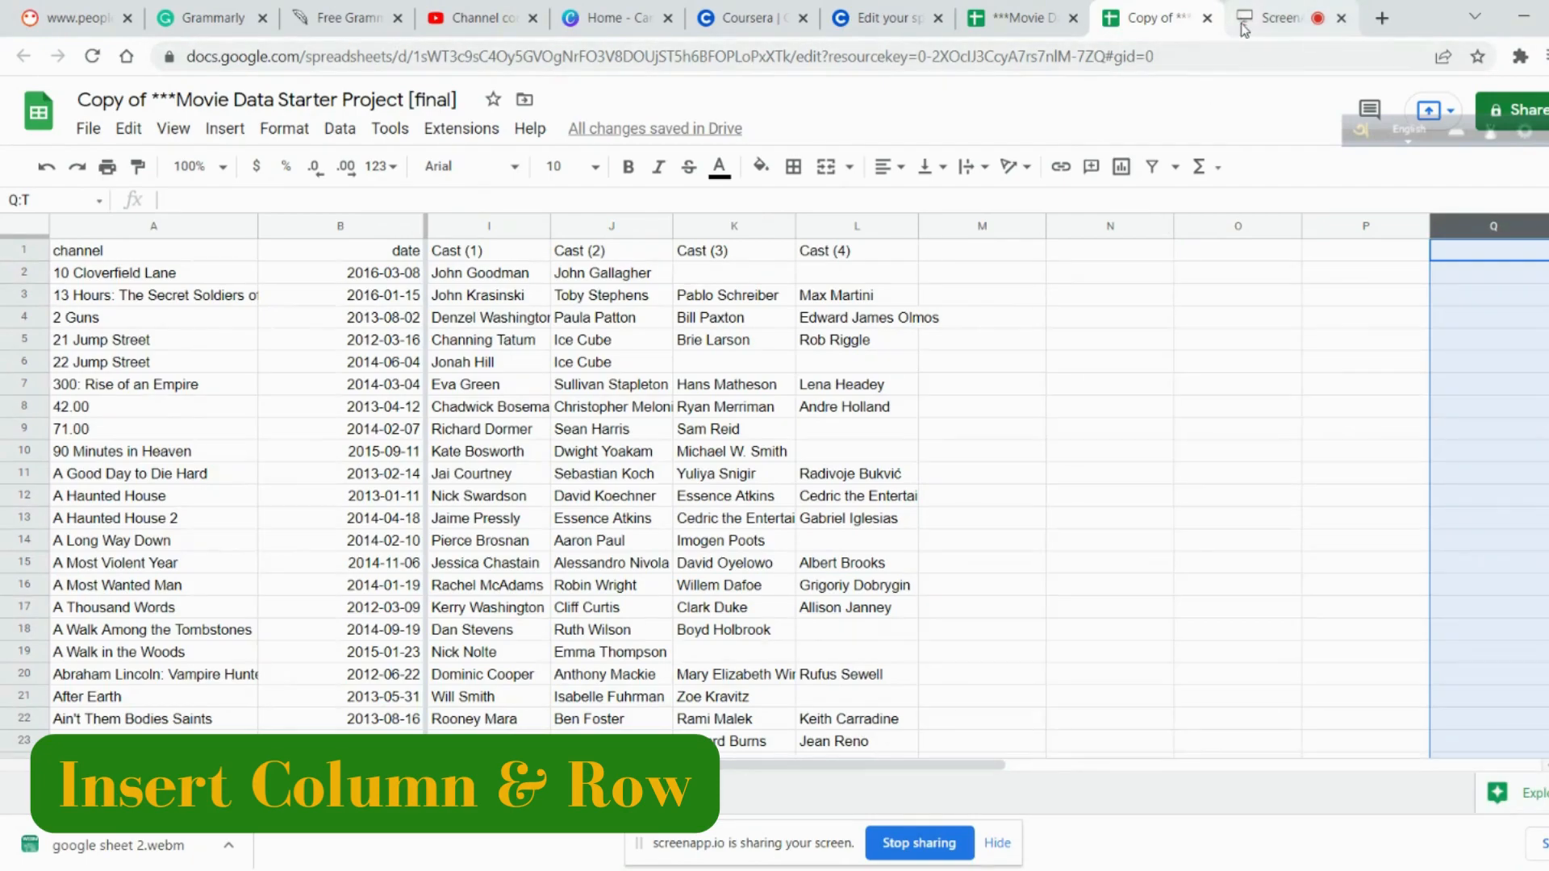
click(712, 276)
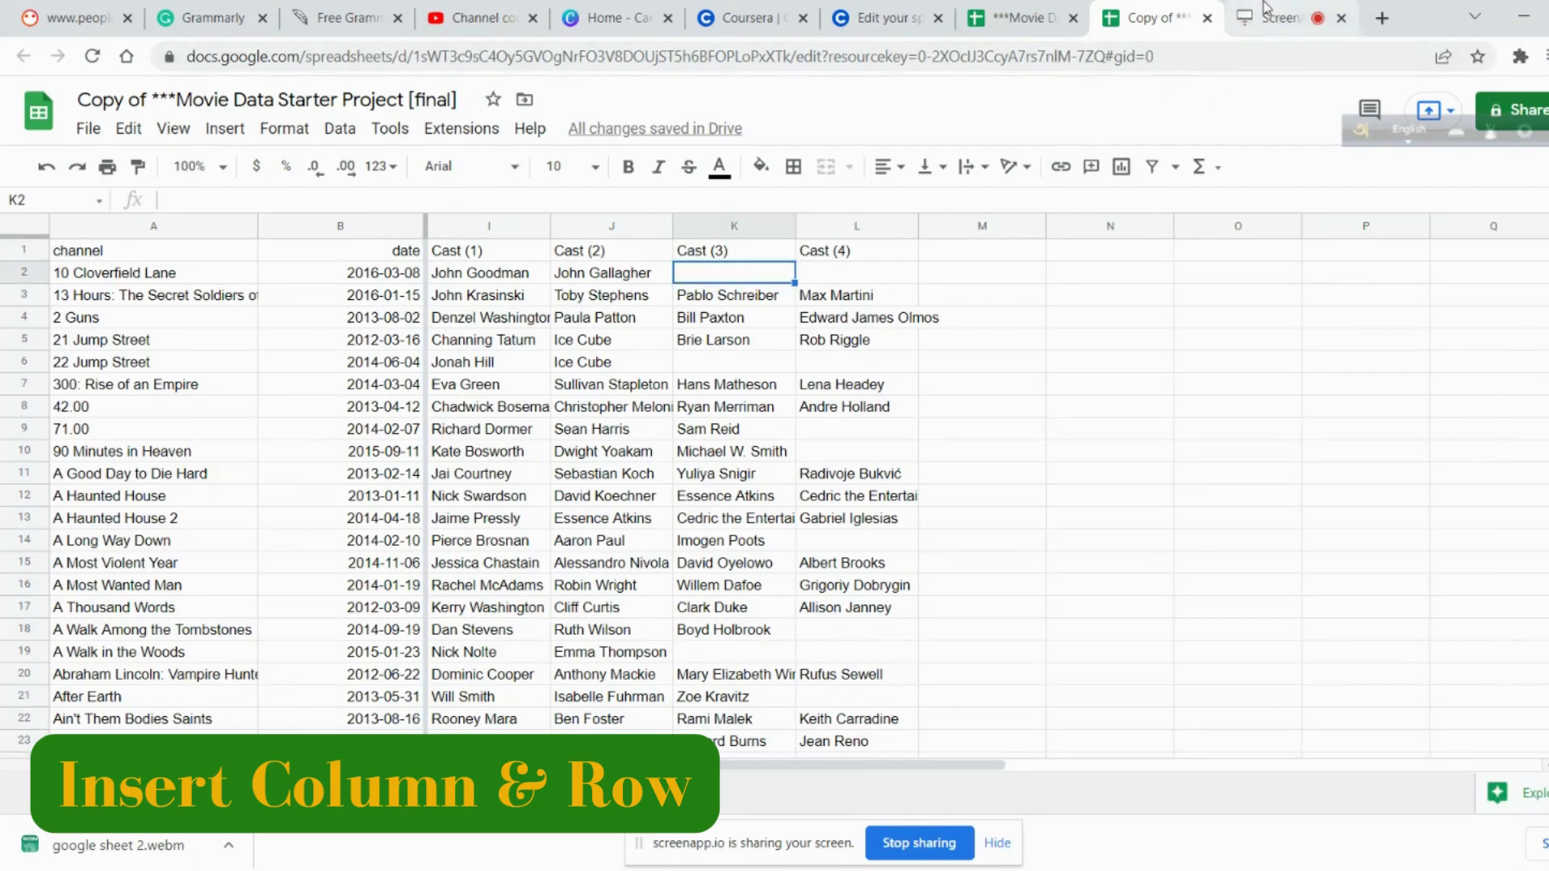
- Insert four rows above rows 2 to 5 of the movie data
click(23, 297)
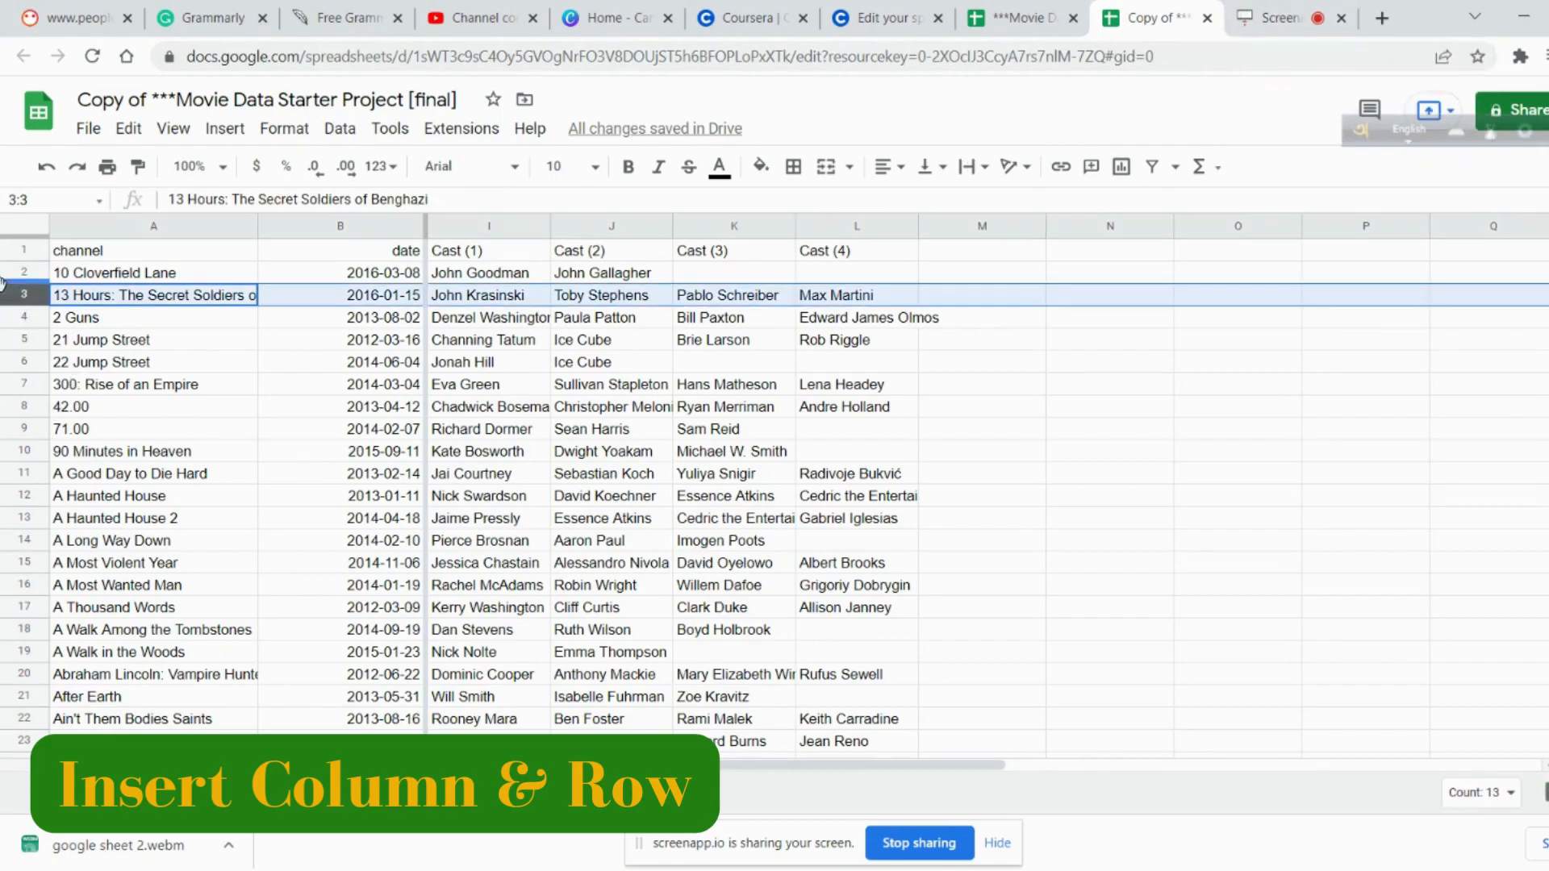
drag(4, 276, 2, 337)
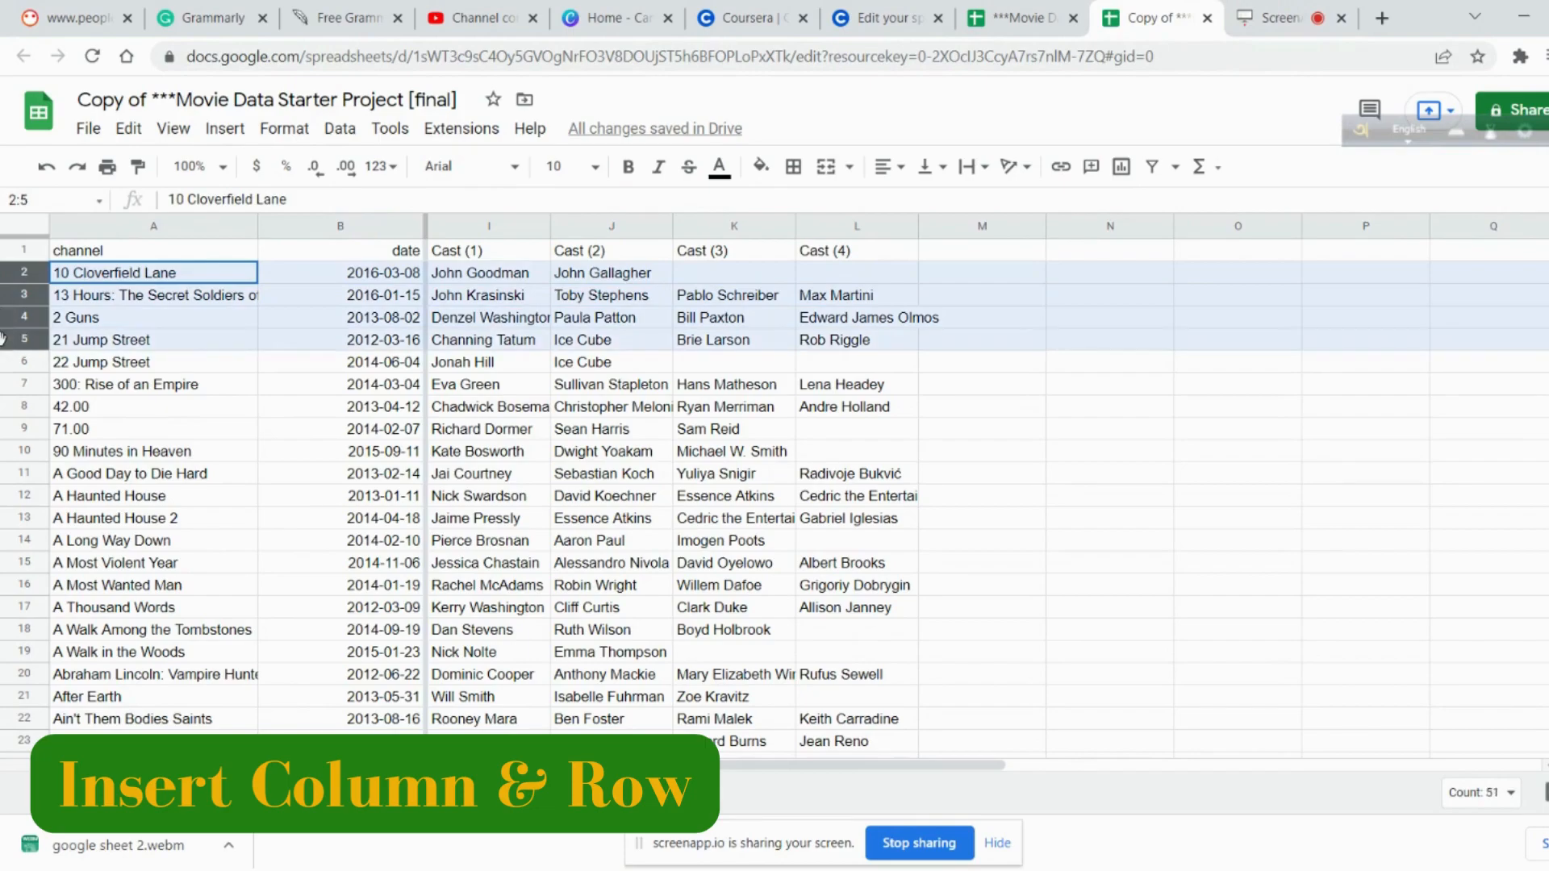
right_click(602, 316)
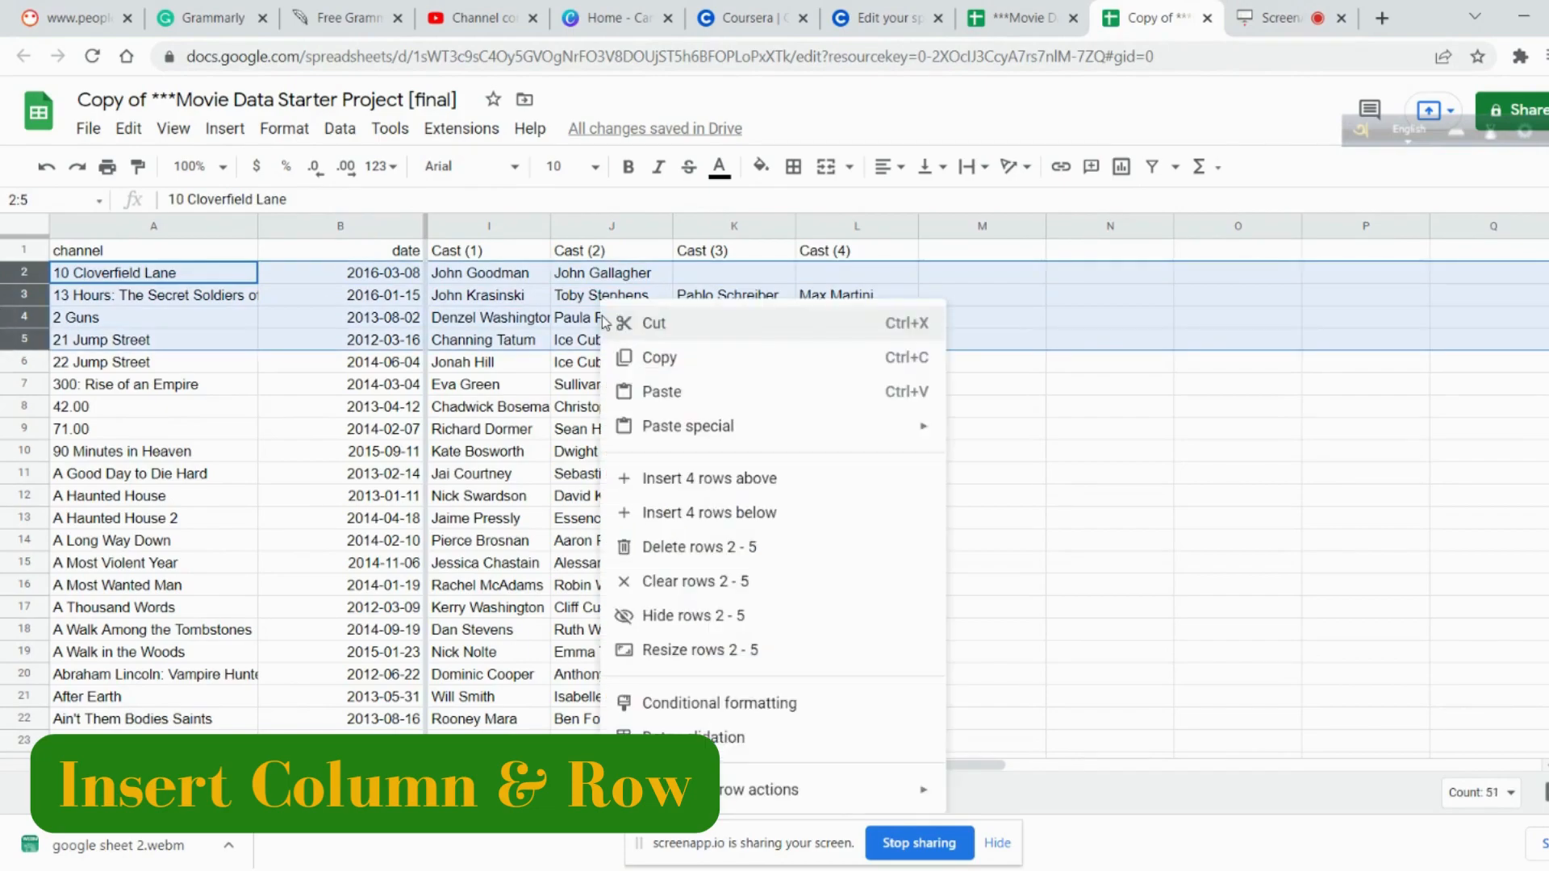
click(701, 484)
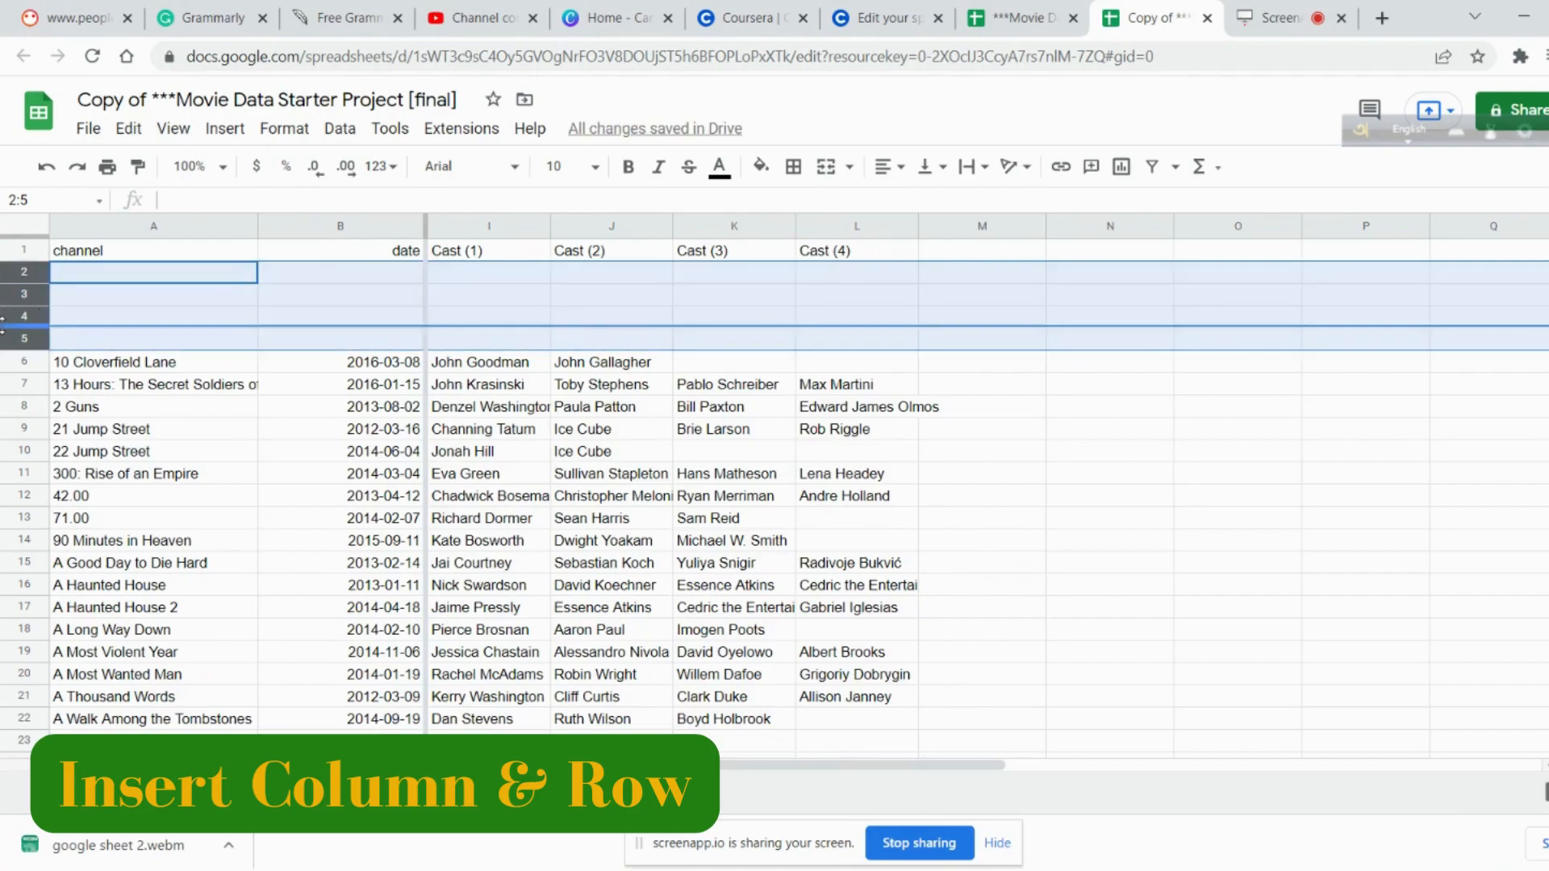
- Insert five rows below rows 1 to 5
click(133, 320)
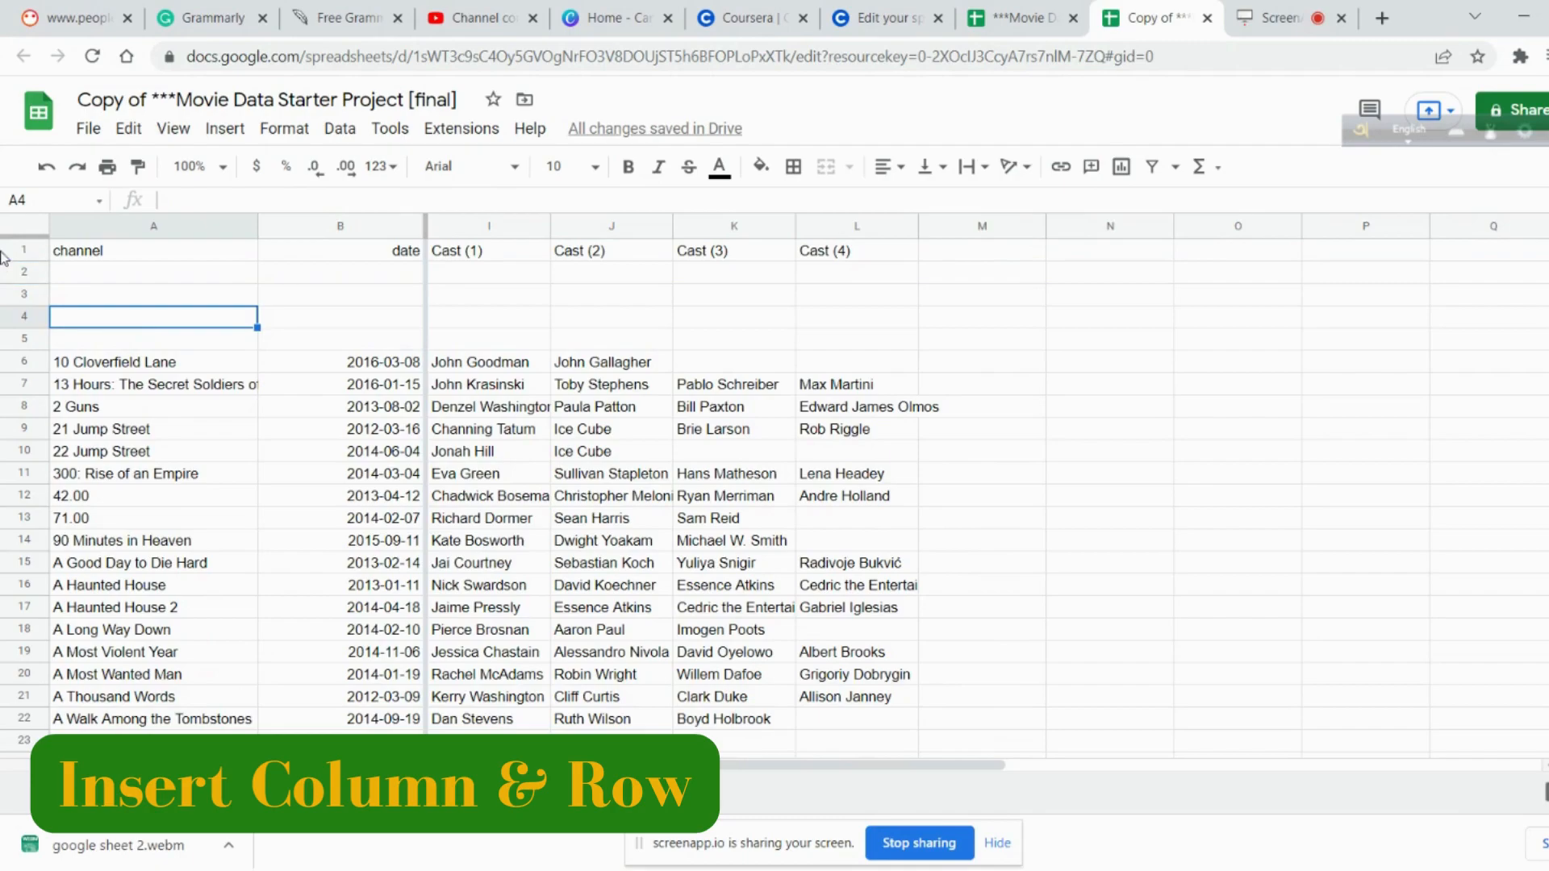
click(4, 249)
drag(3, 249, 3, 335)
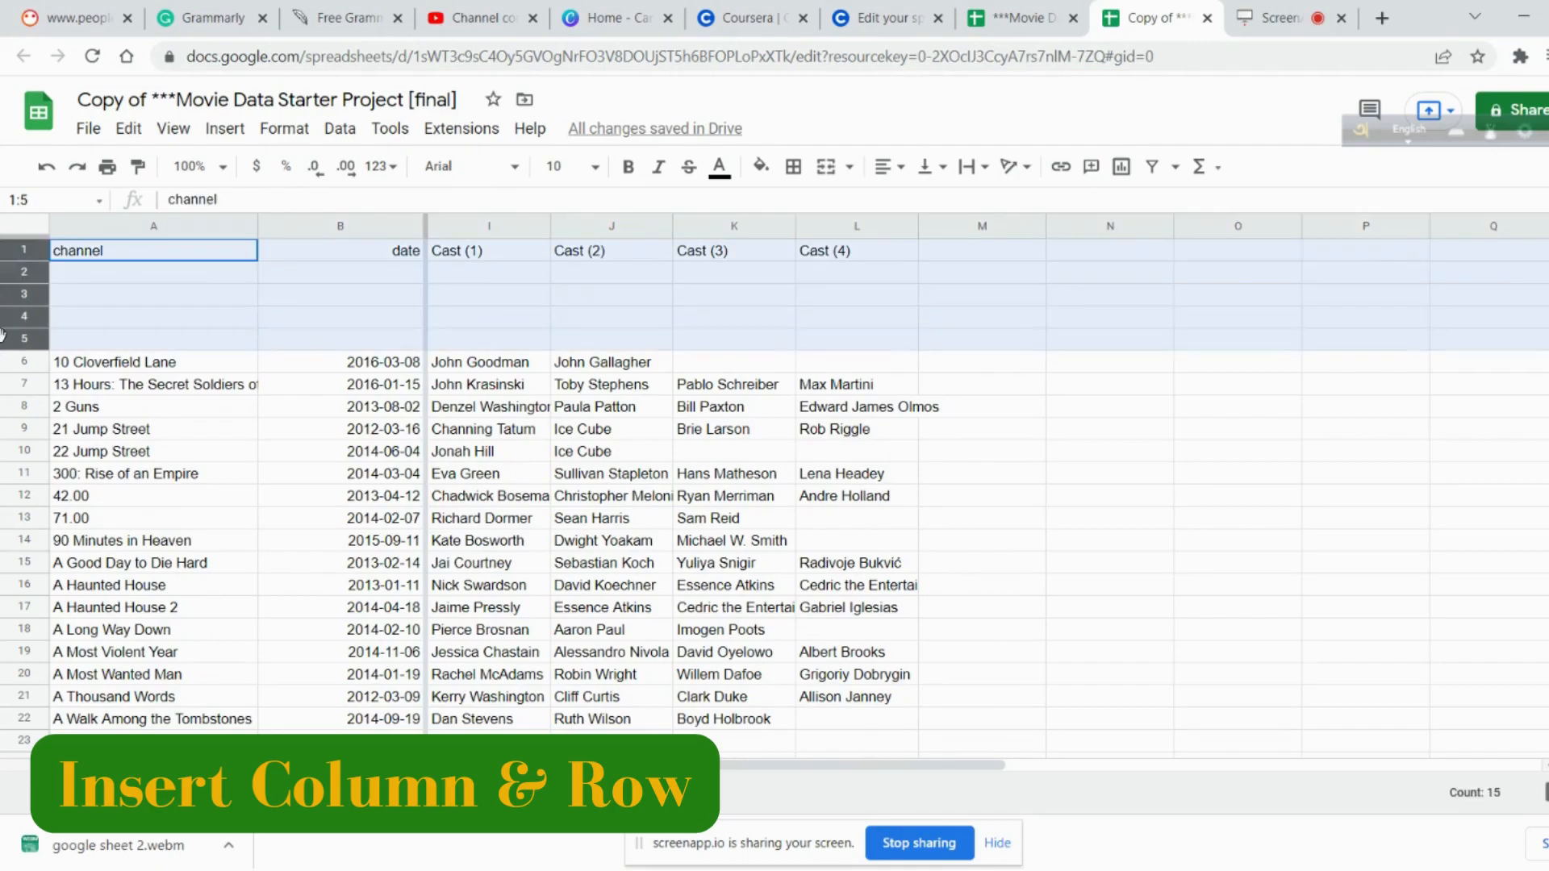
right_click(146, 319)
click(279, 514)
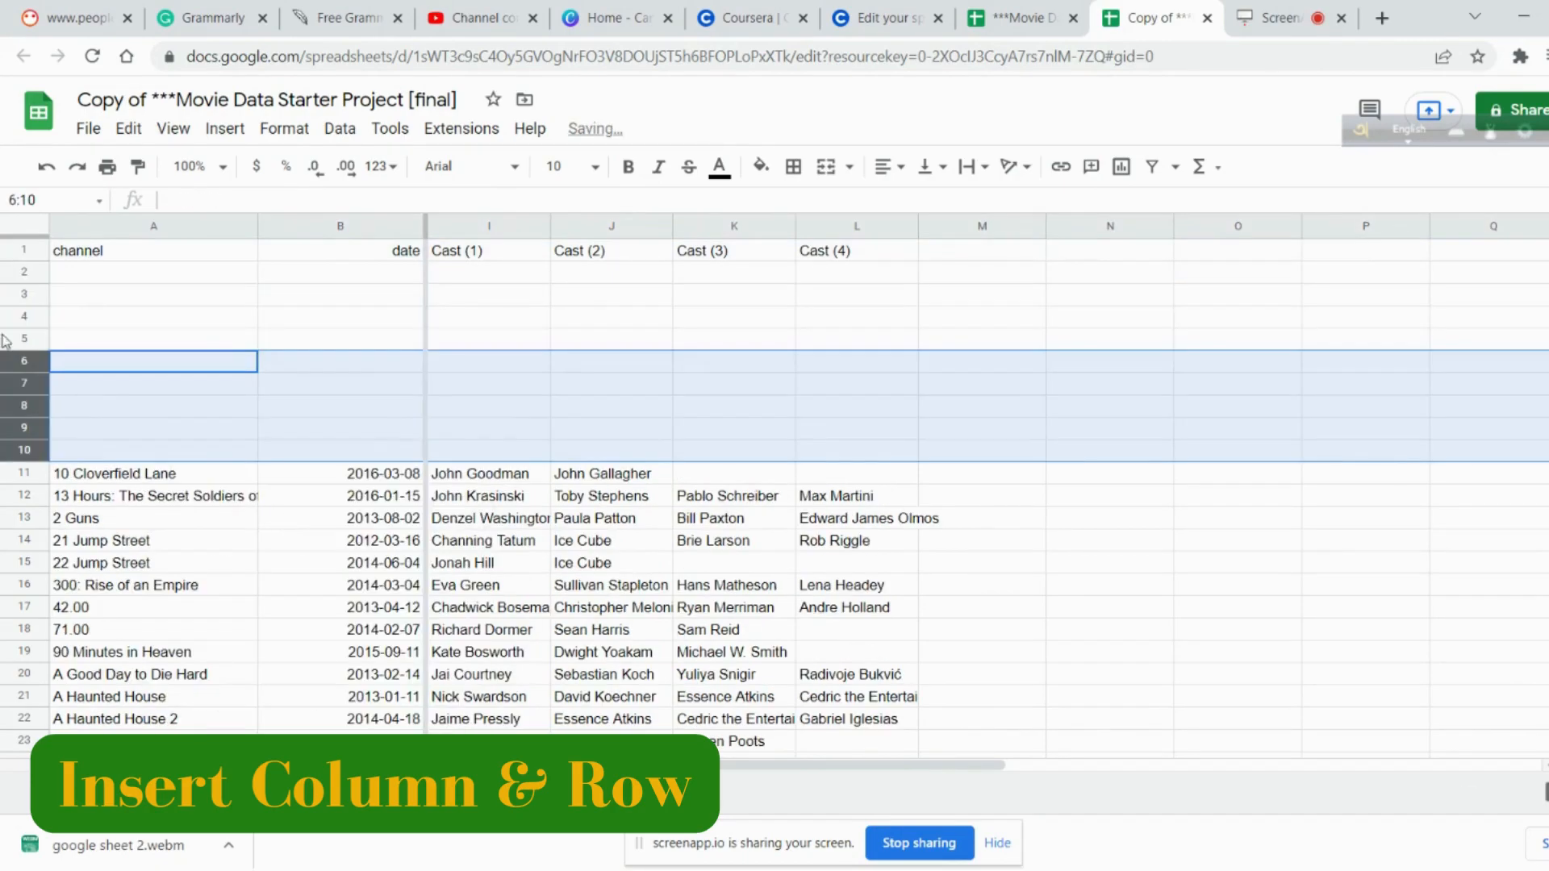
- Delete the blank rows 2 to 10 below the header row
click(304, 387)
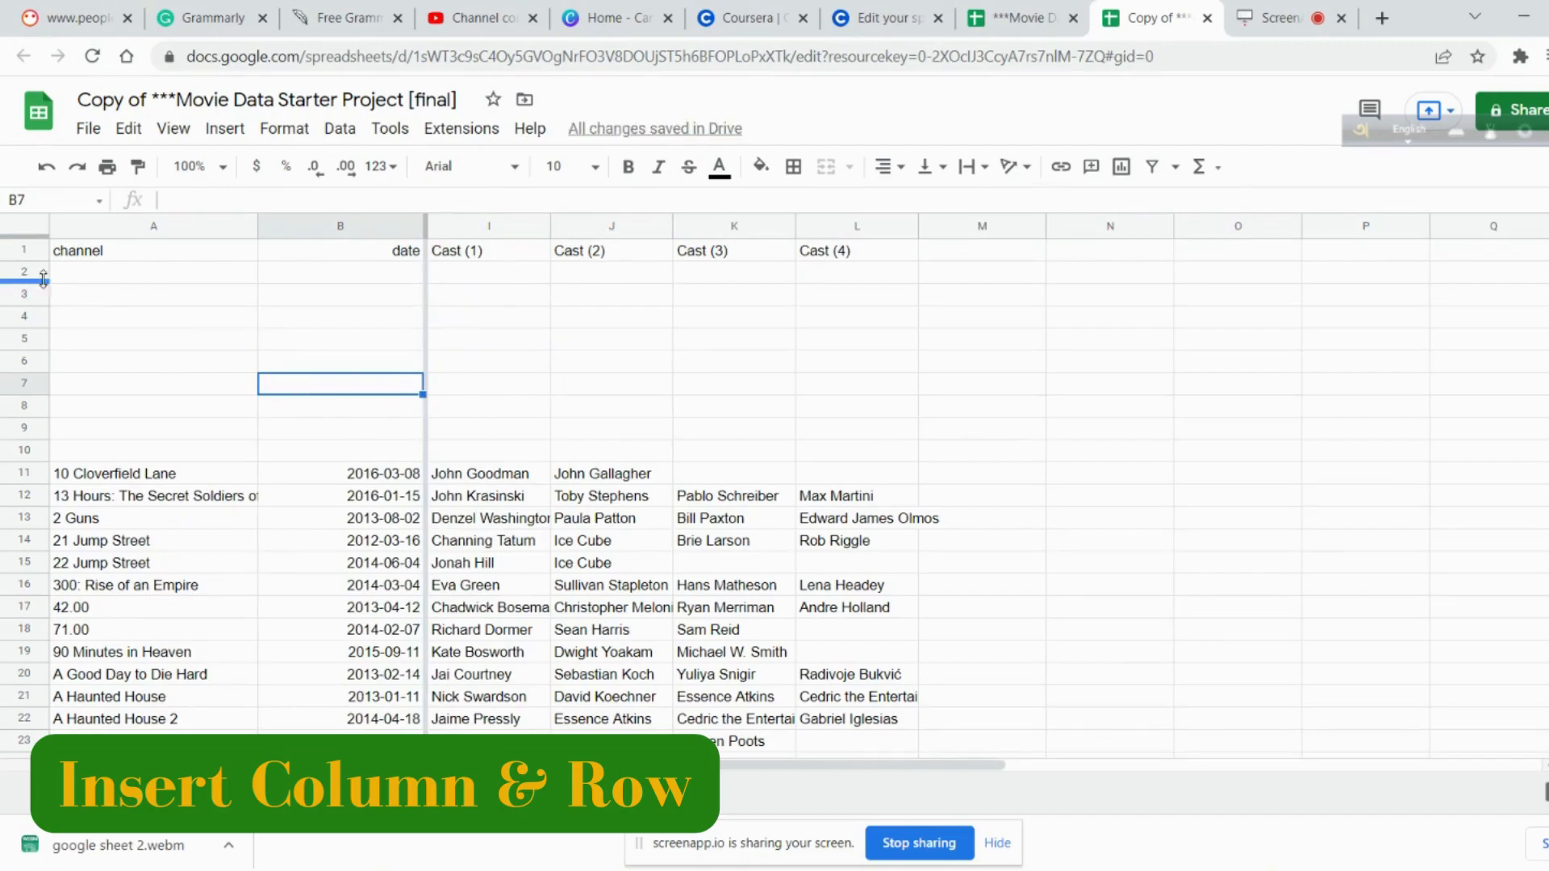
drag(7, 275, 18, 450)
right_click(276, 409)
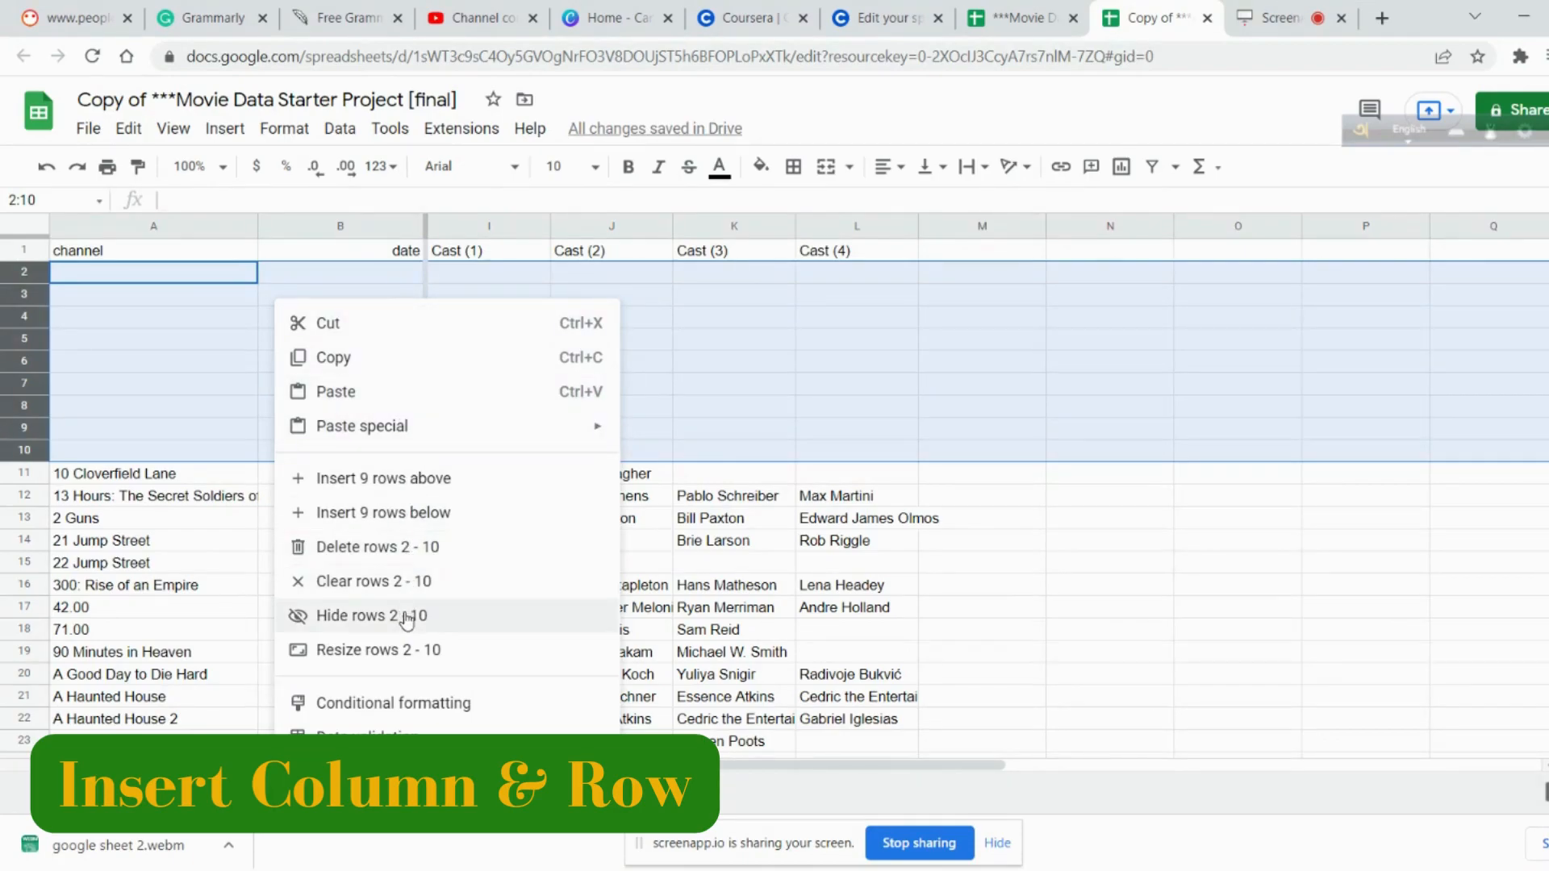
click(415, 549)
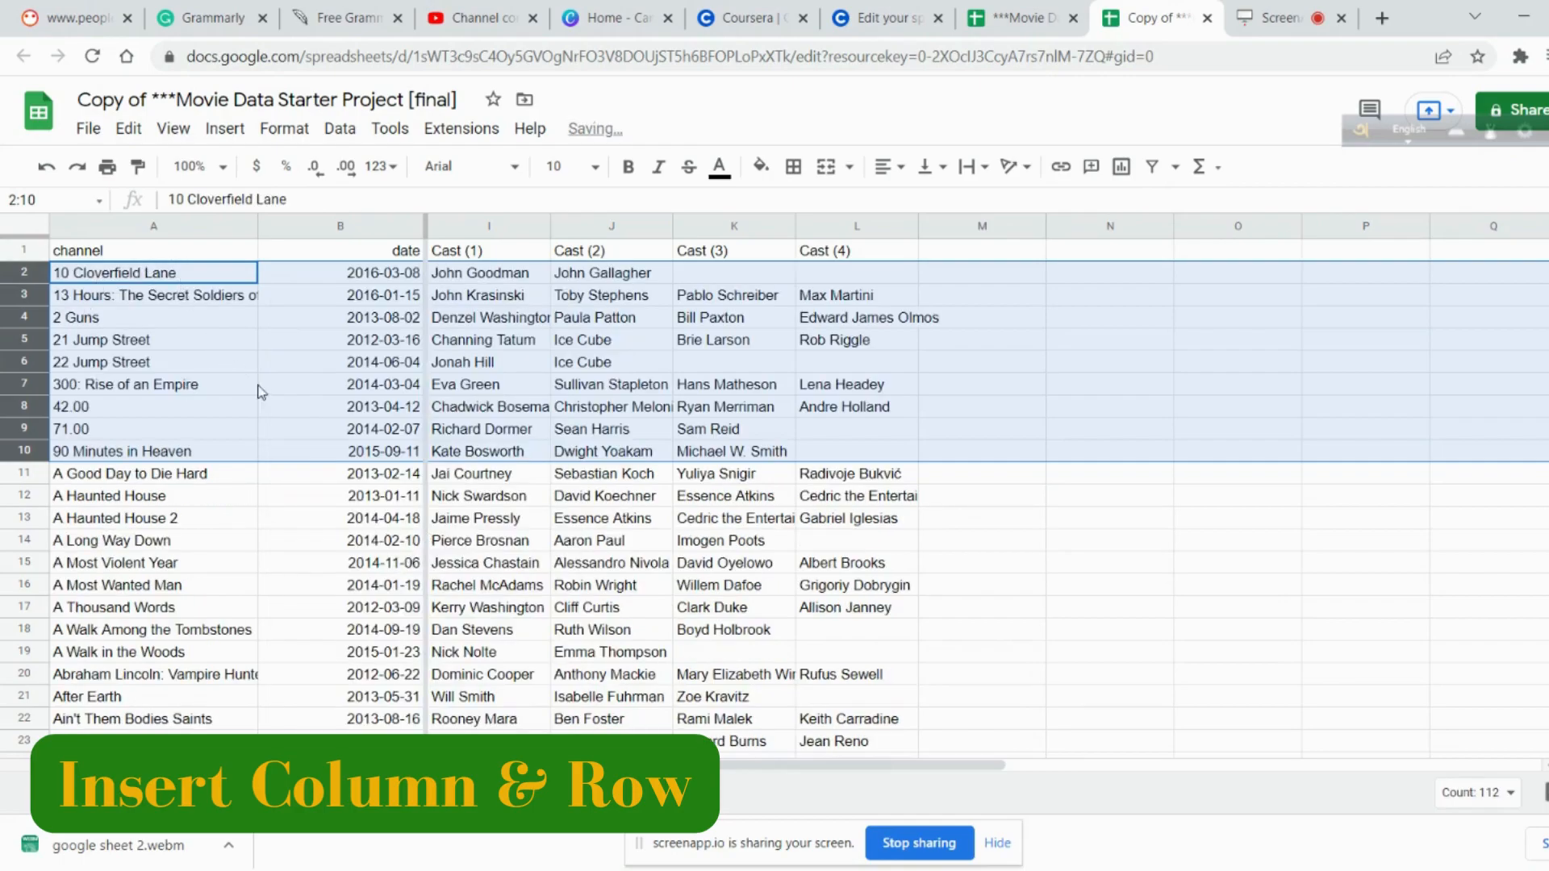
click(339, 384)
- Delete the three blank columns M to O
drag(988, 228, 1252, 229)
right_click(1253, 228)
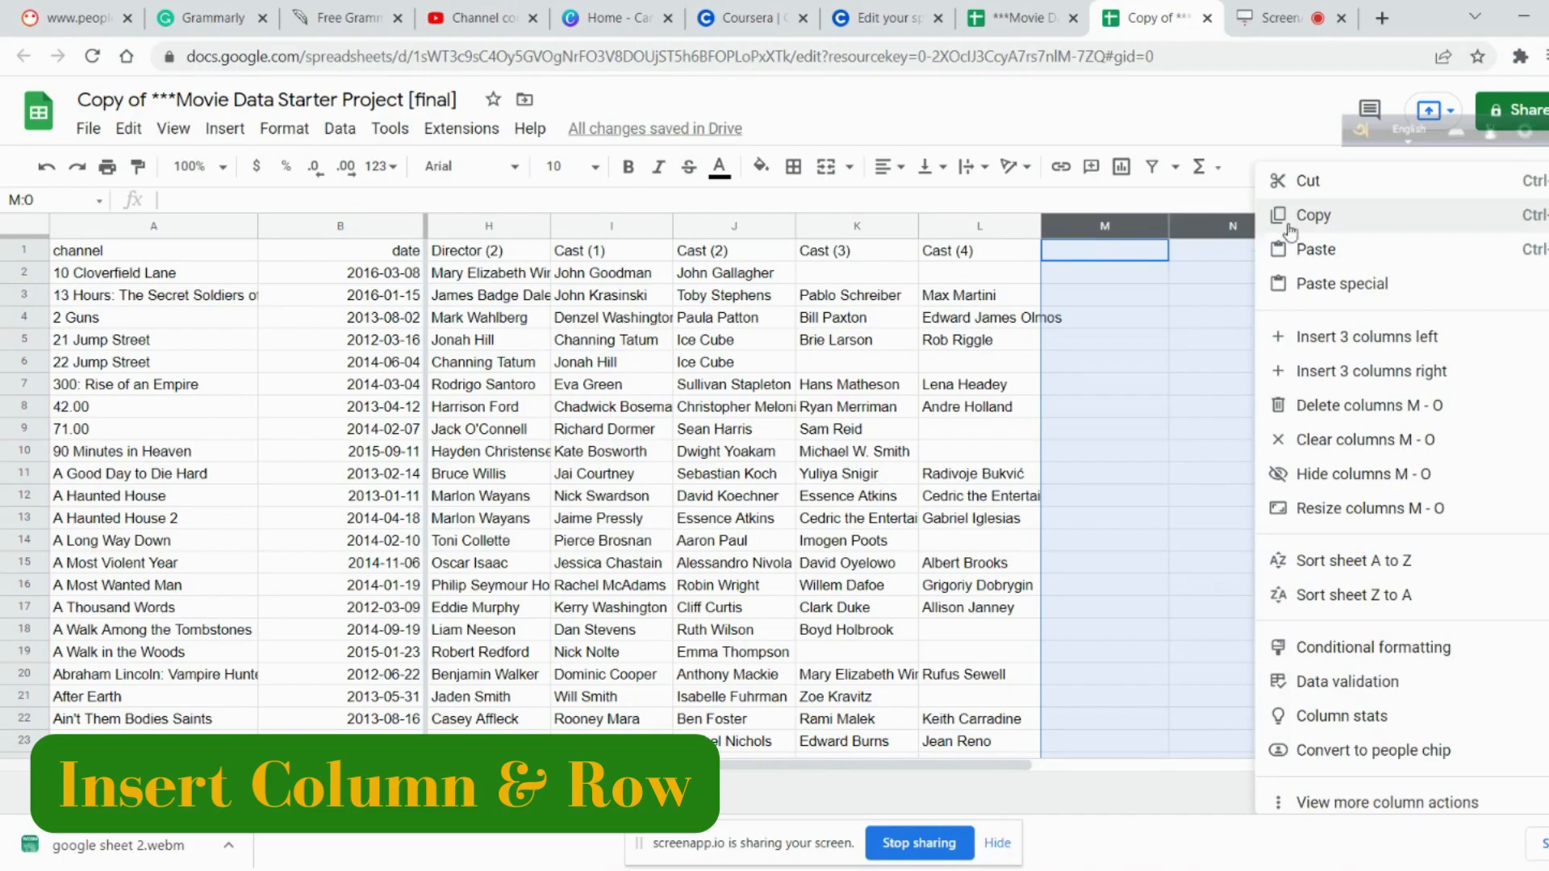
click(1324, 405)
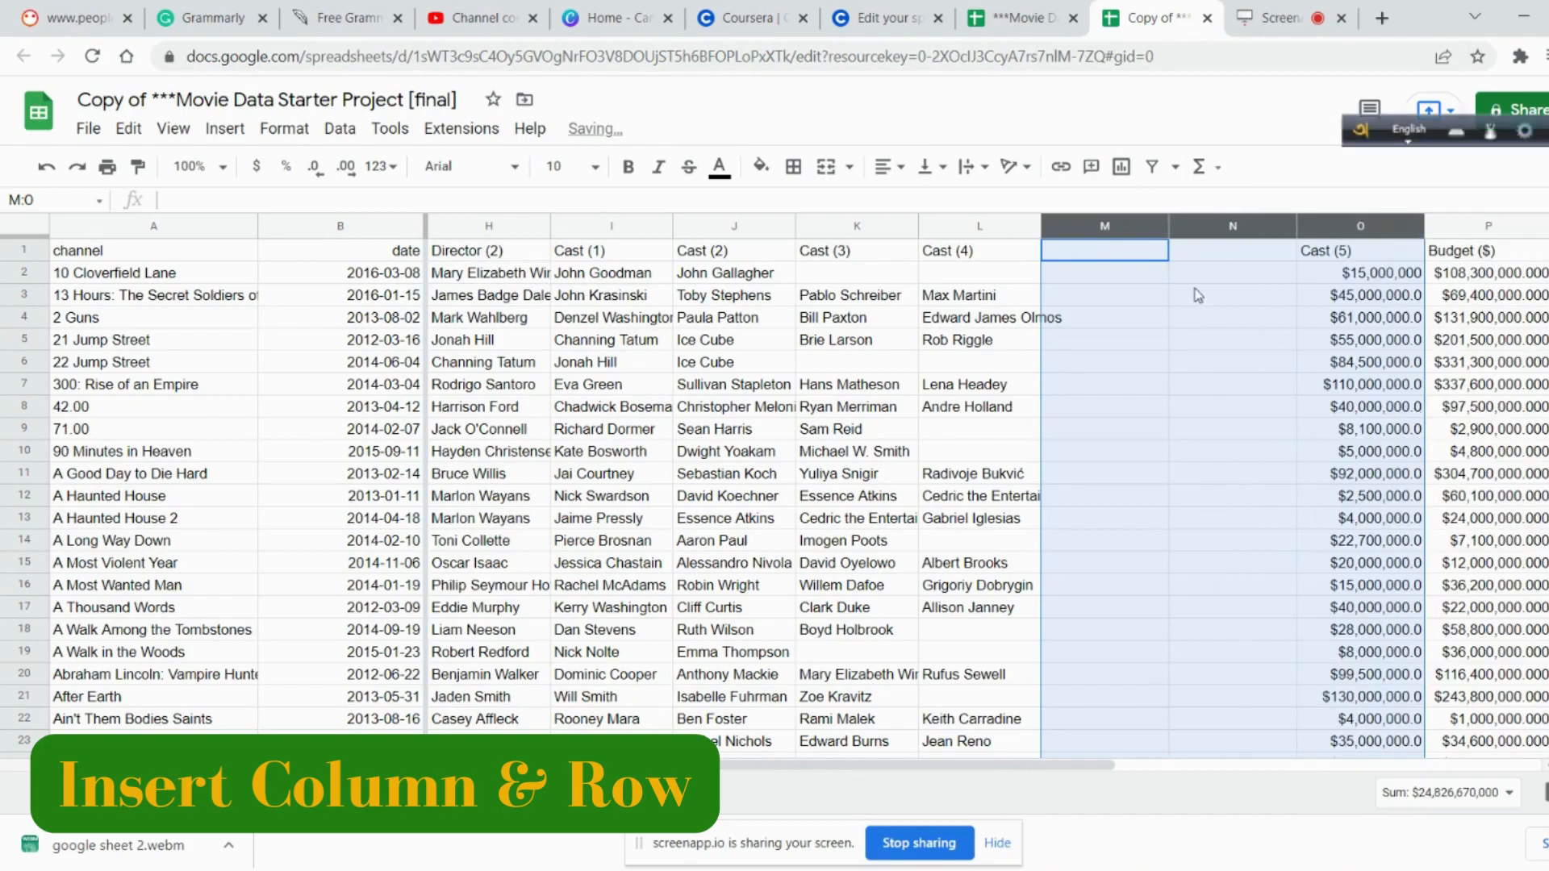
click(1279, 344)
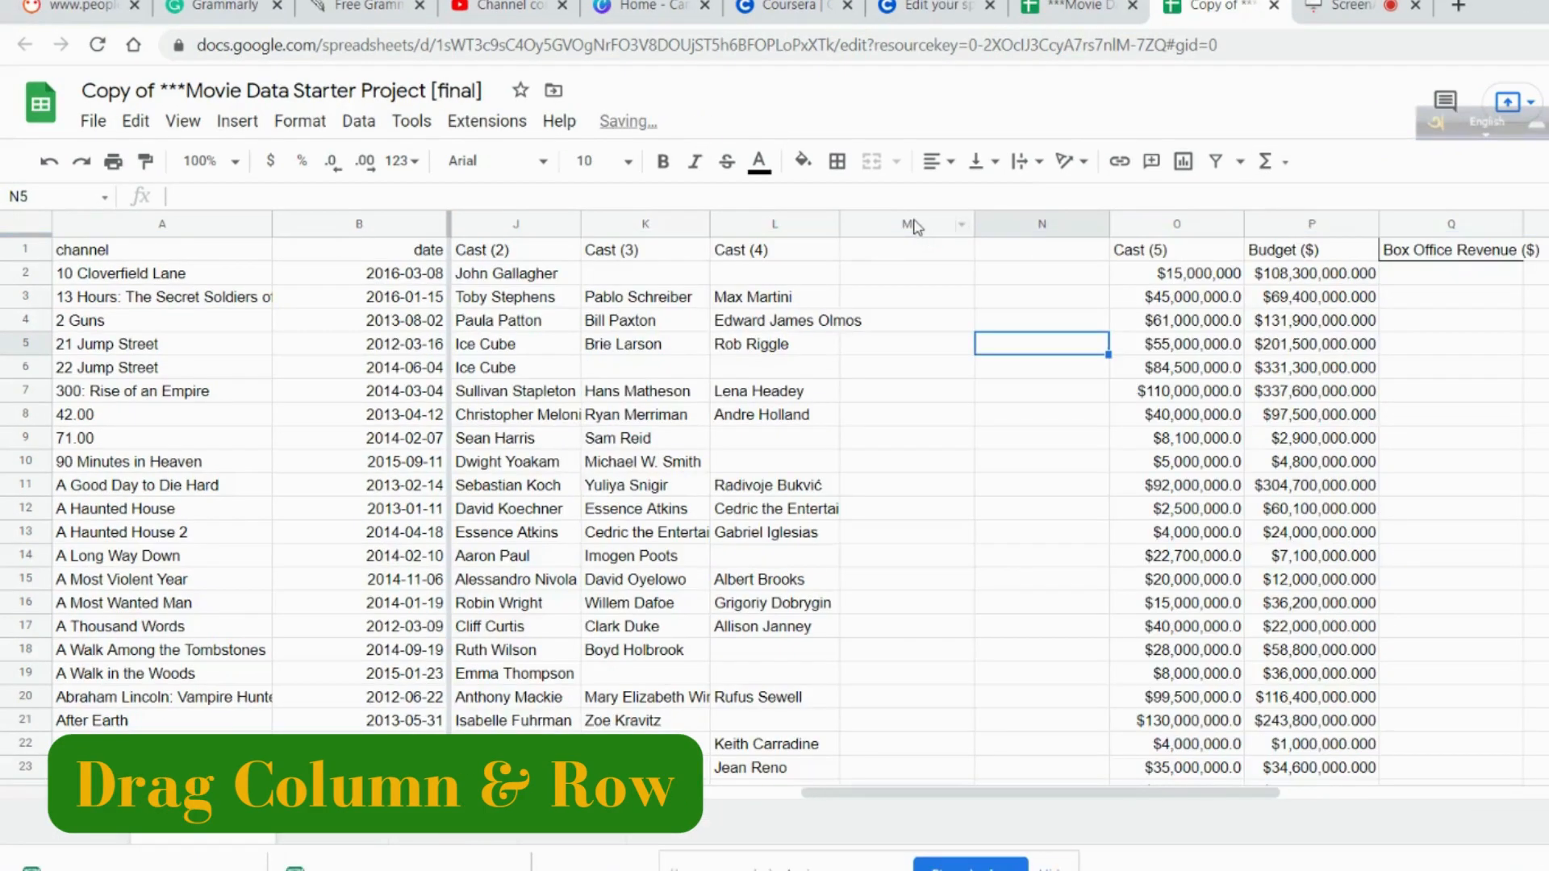
- Move the two blank columns between Cast (4) and Cast (5) to beyond the Box Office Revenue ($) column
click(912, 225)
drag(912, 214, 1186, 252)
drag(1074, 227, 858, 283)
drag(1194, 802, 956, 603)
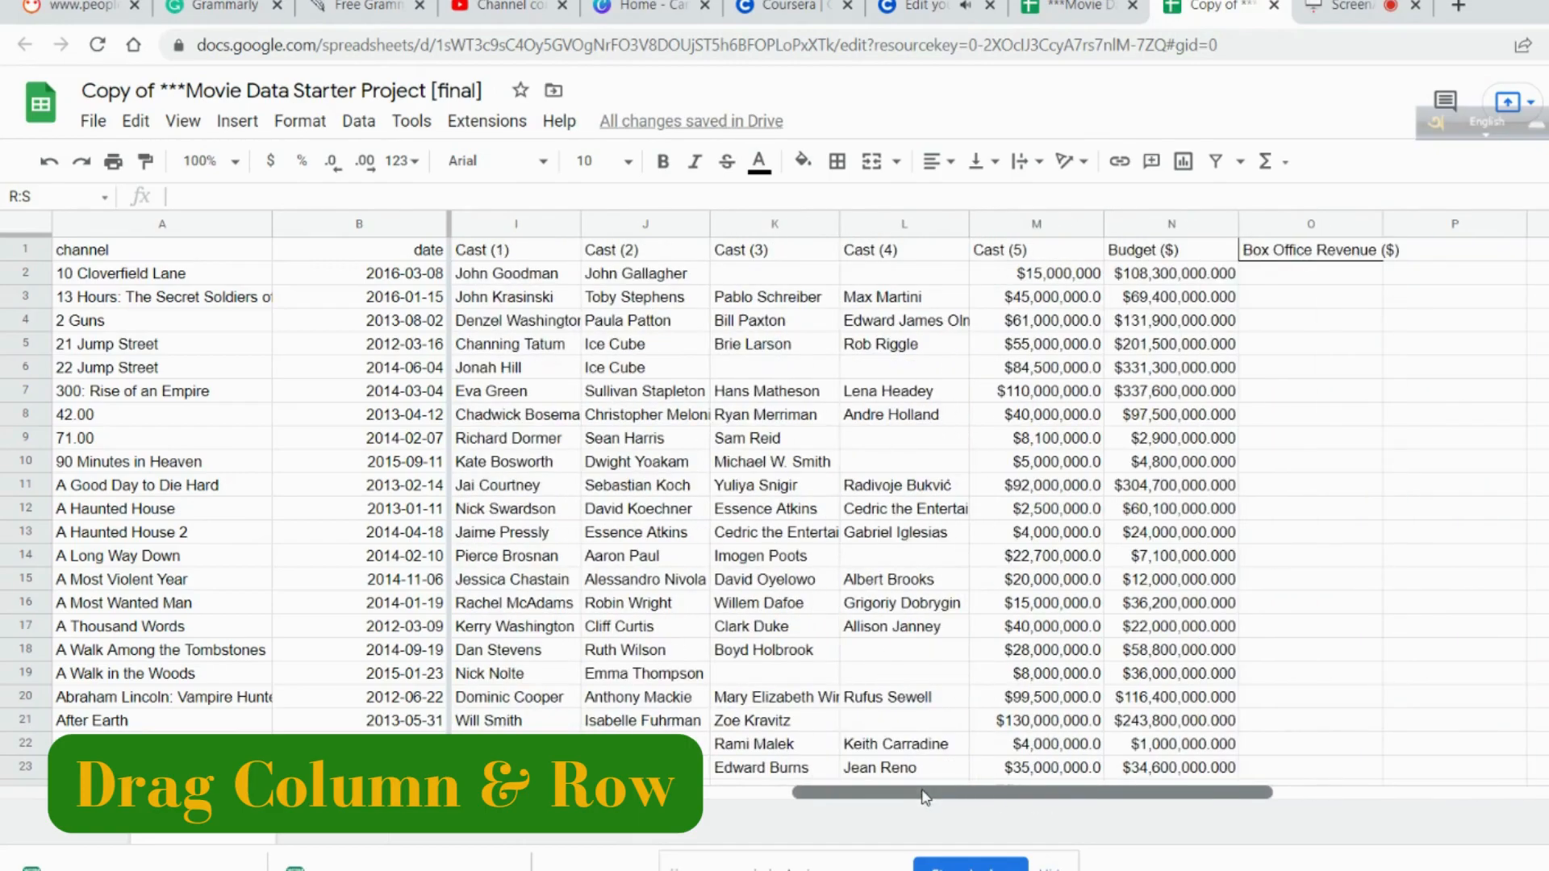
- Move the Cast (5) column to between Cast (1) and Cast (2)
click(1027, 234)
shift+click(886, 230)
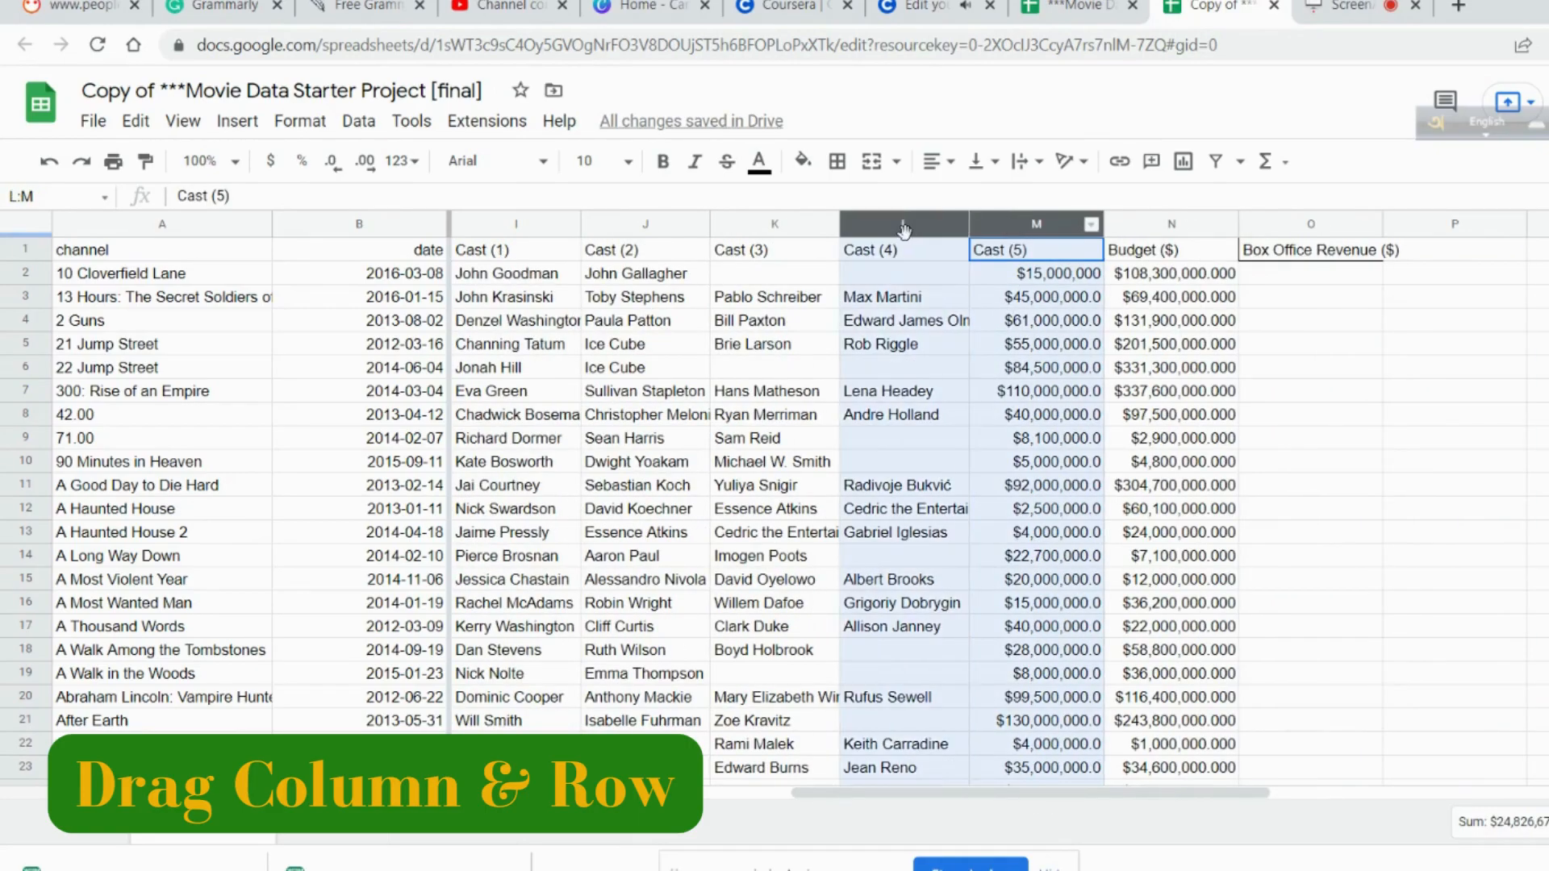
click(999, 230)
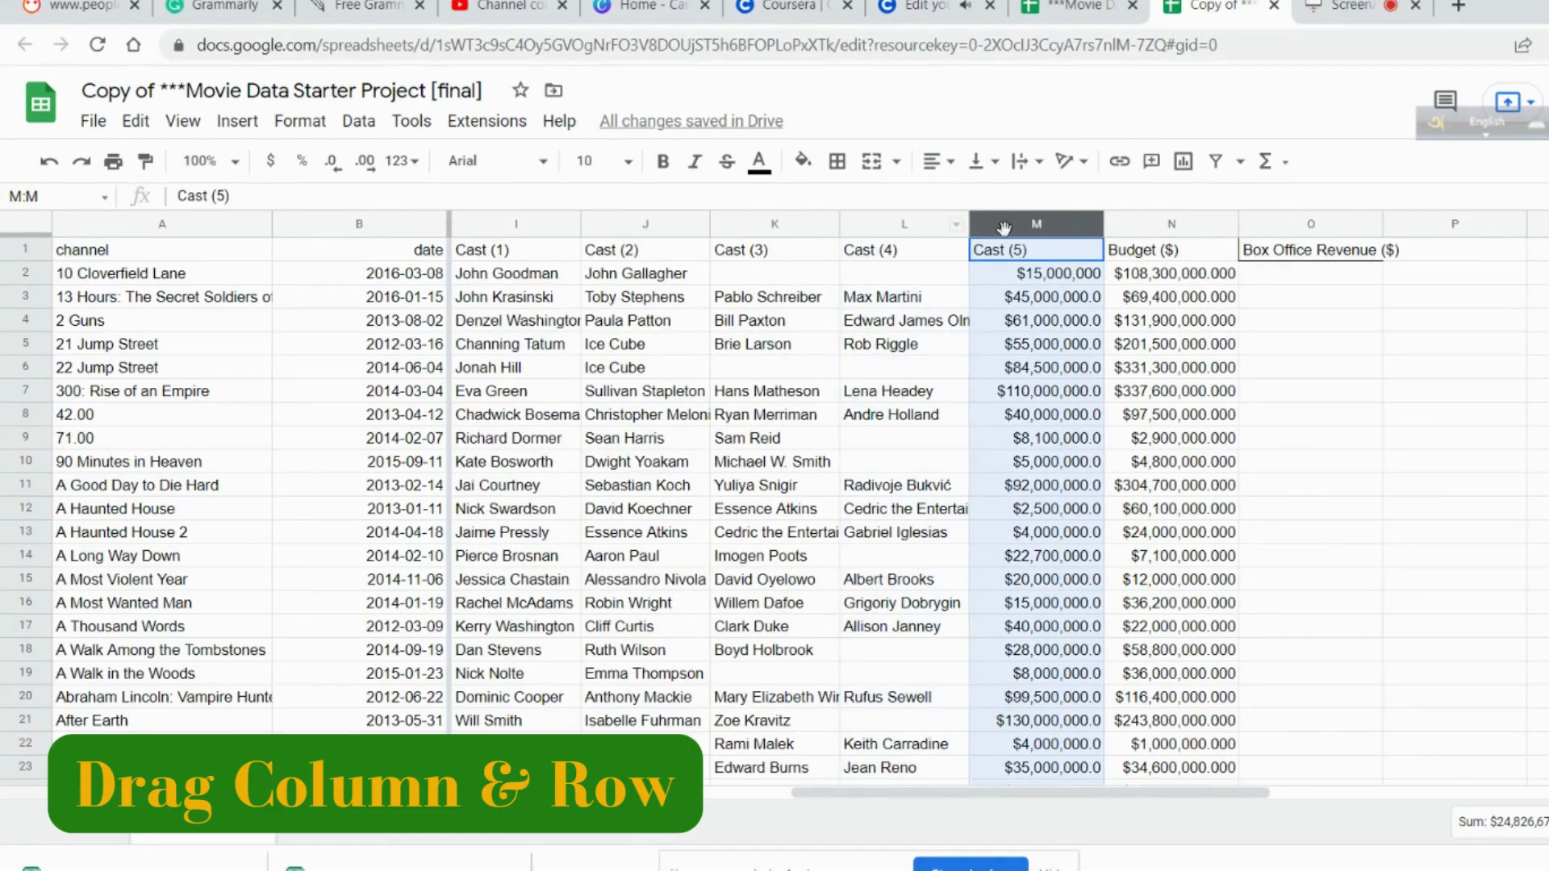
click(1048, 278)
click(1049, 223)
drag(1055, 212, 674, 252)
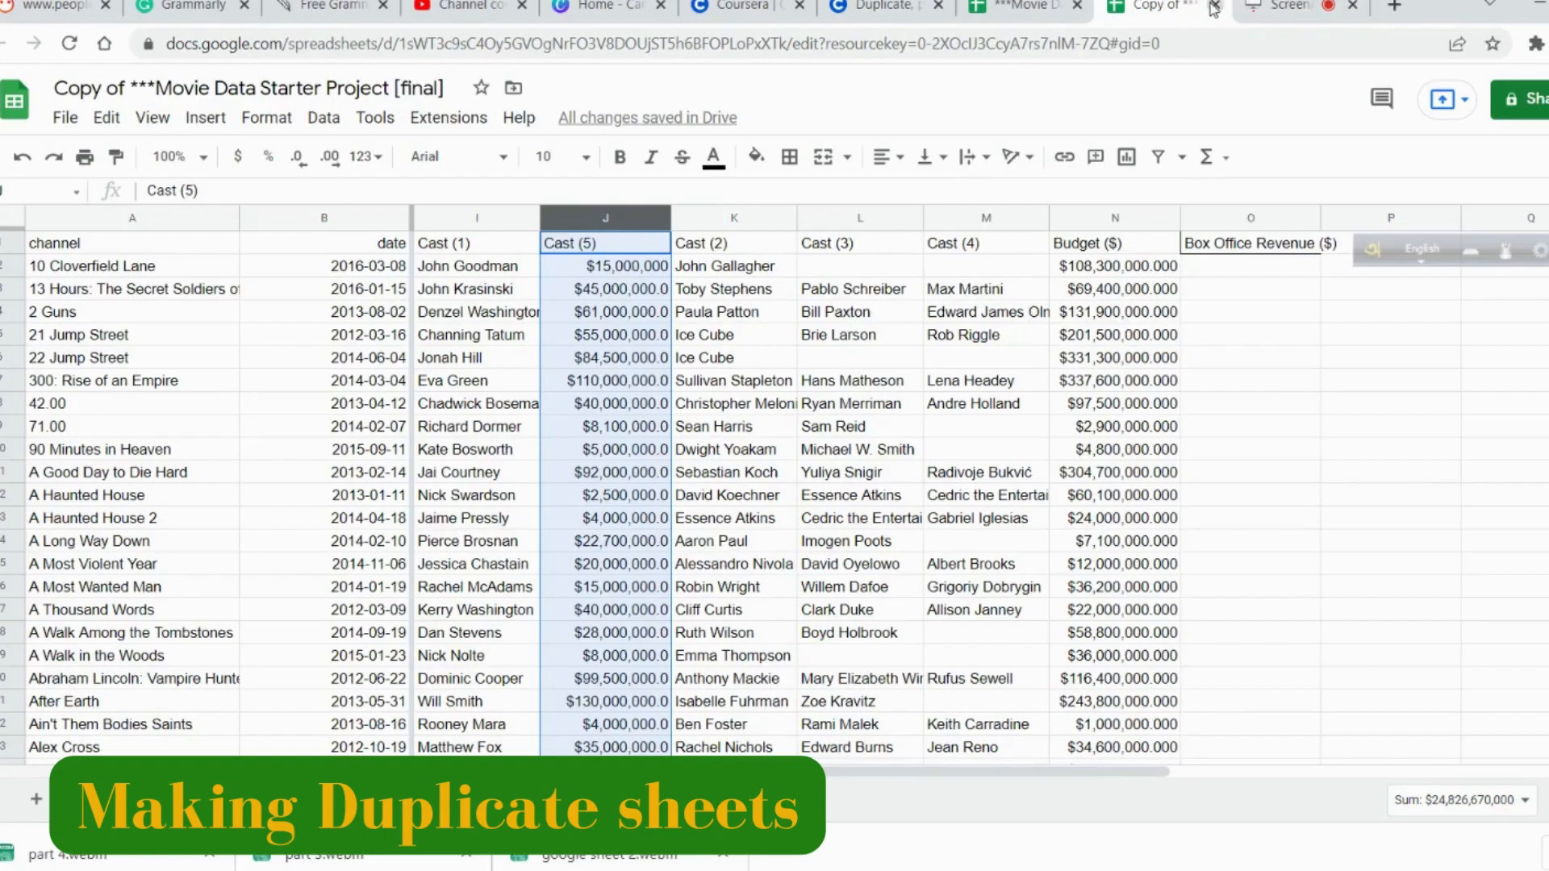
- Switch to the original view-only movie spreadsheet and copy it to My Drive as "Copy of ***Movie Data Starter Project [final]"
click(1023, 6)
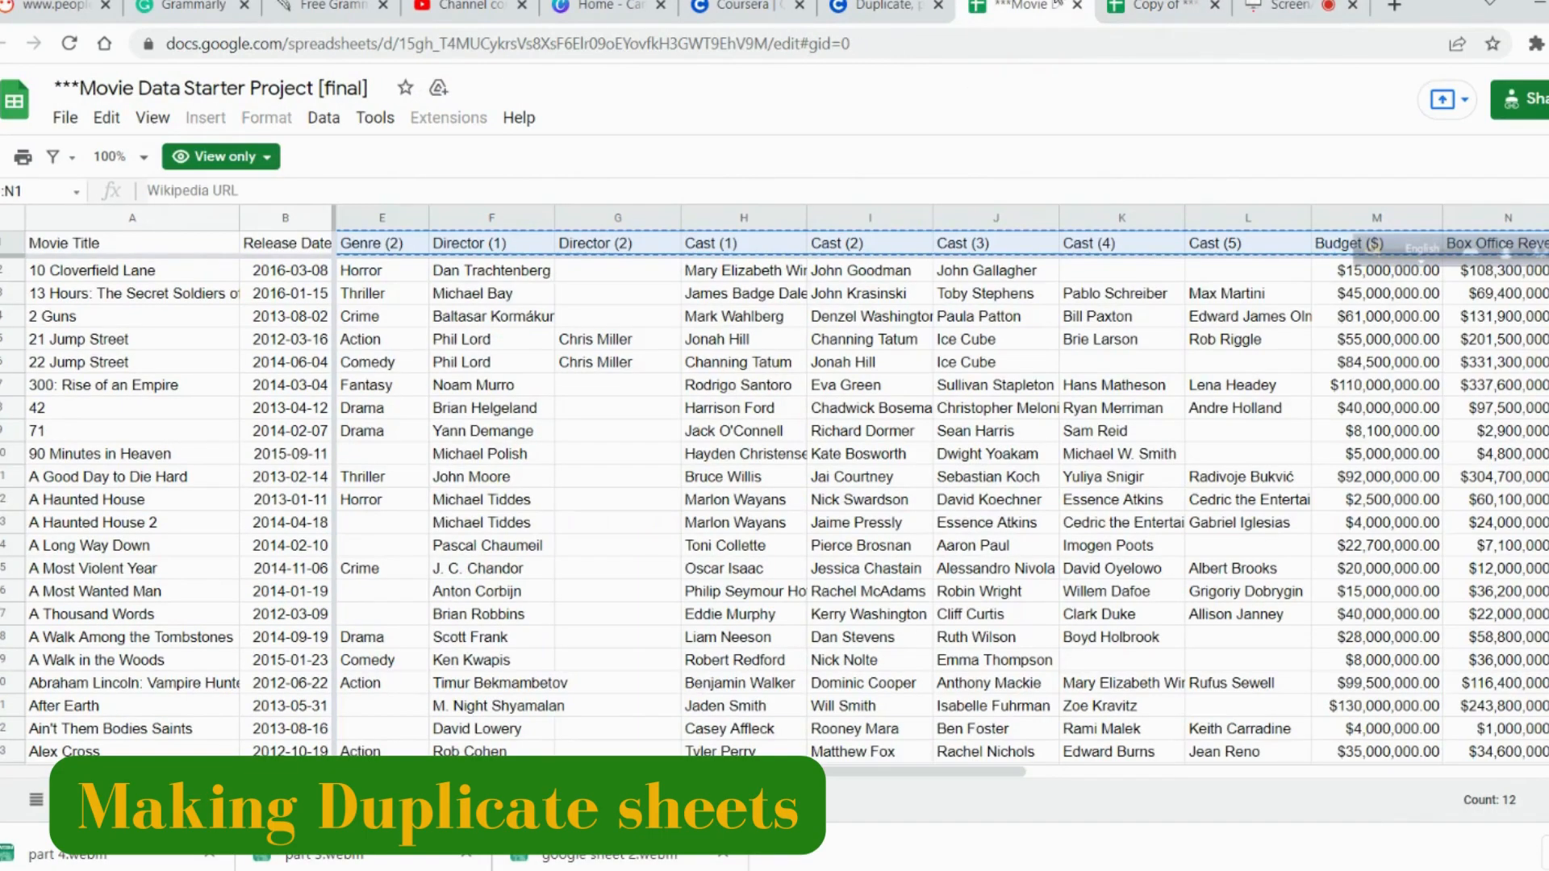
click(50, 119)
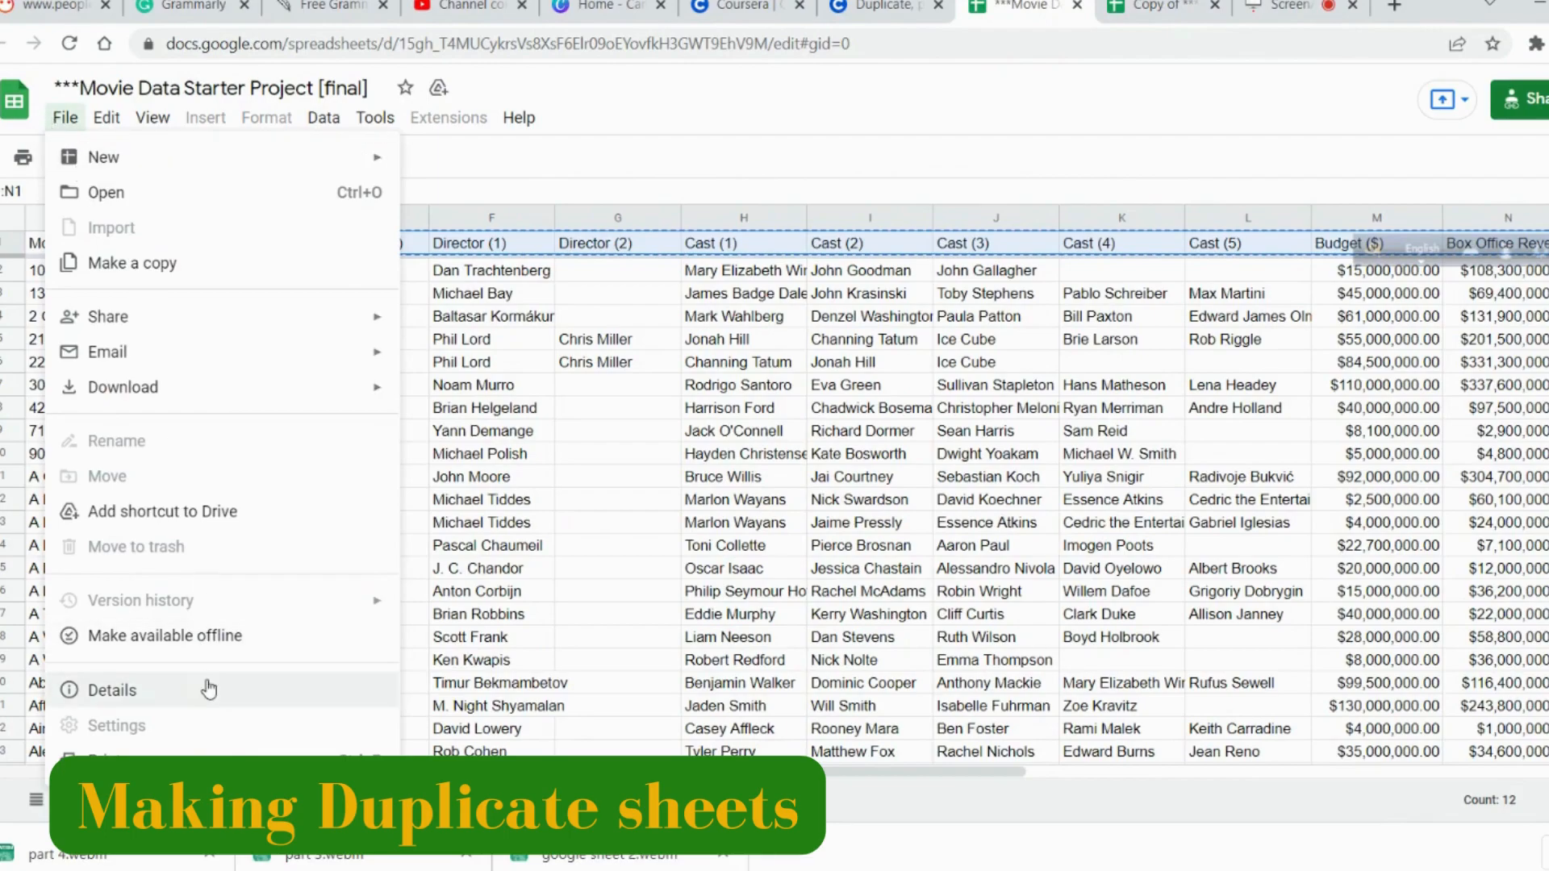
click(197, 259)
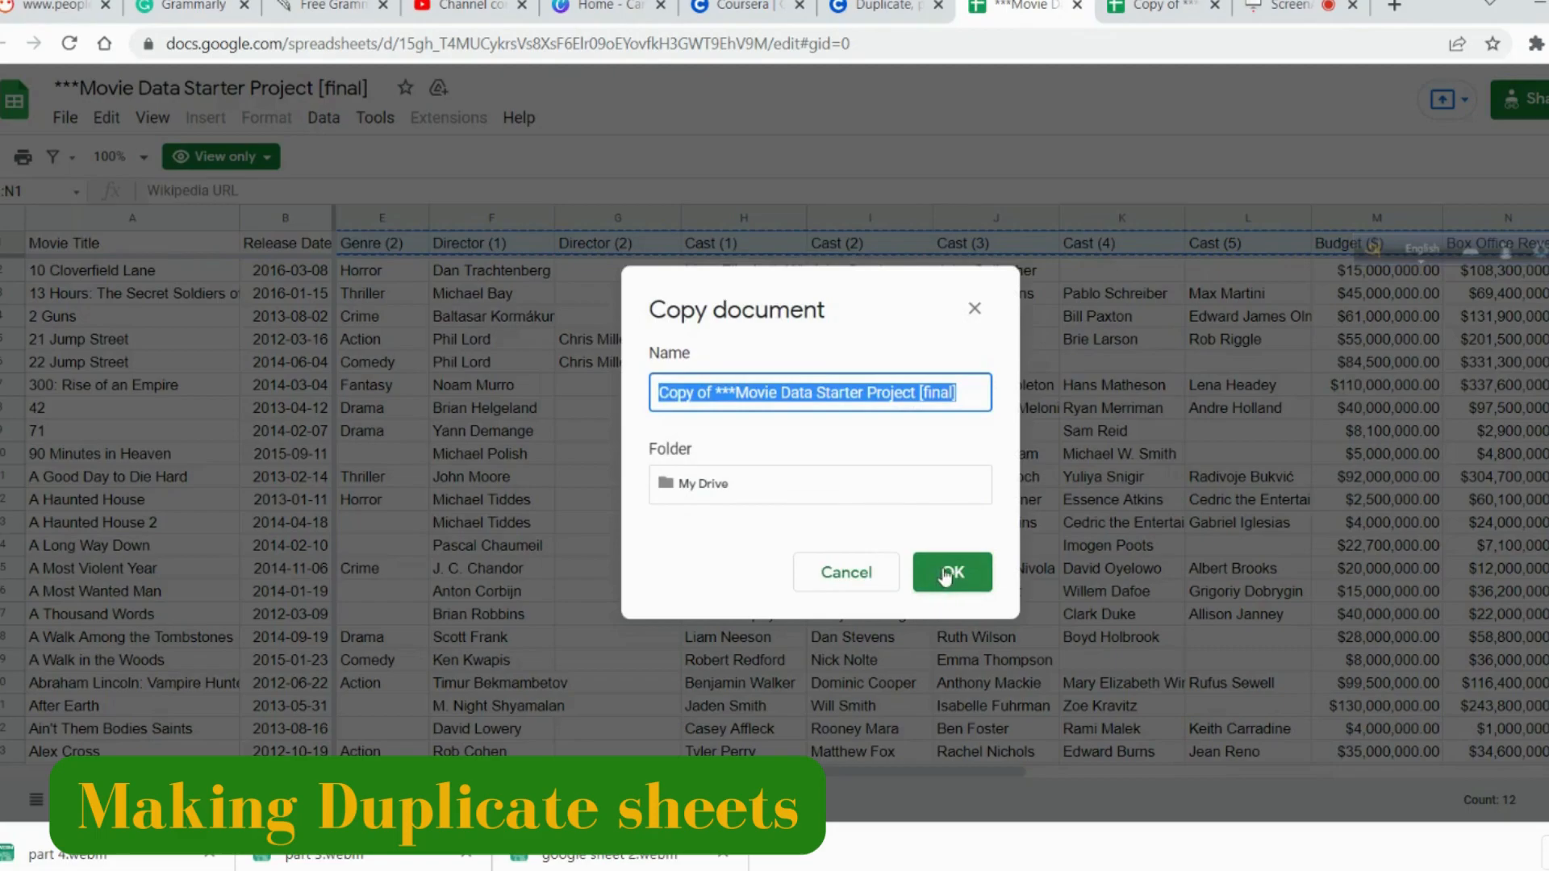
click(799, 493)
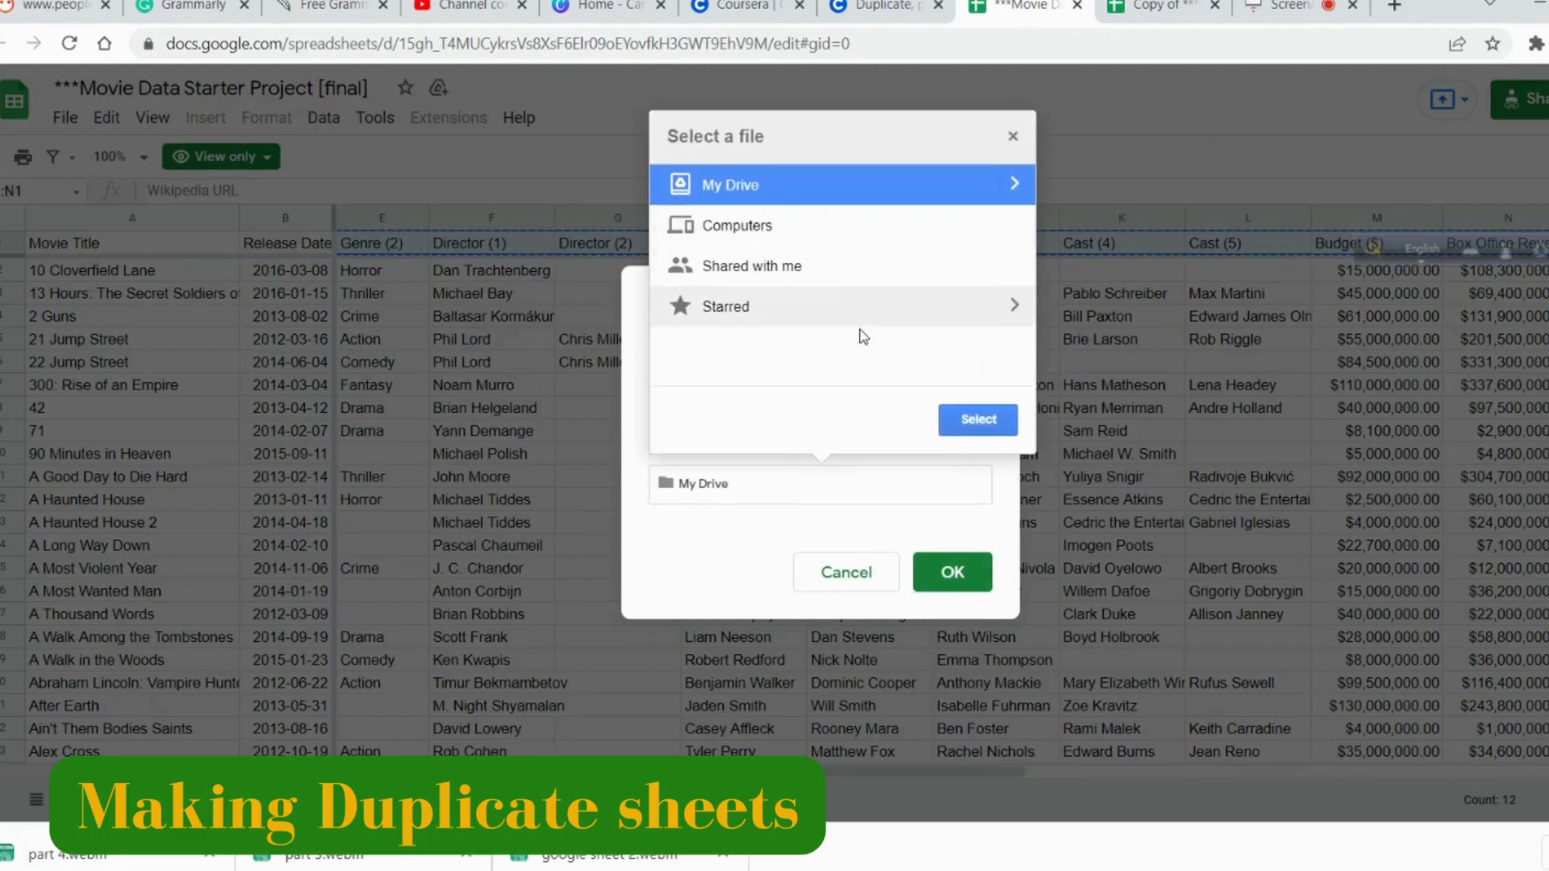
click(891, 203)
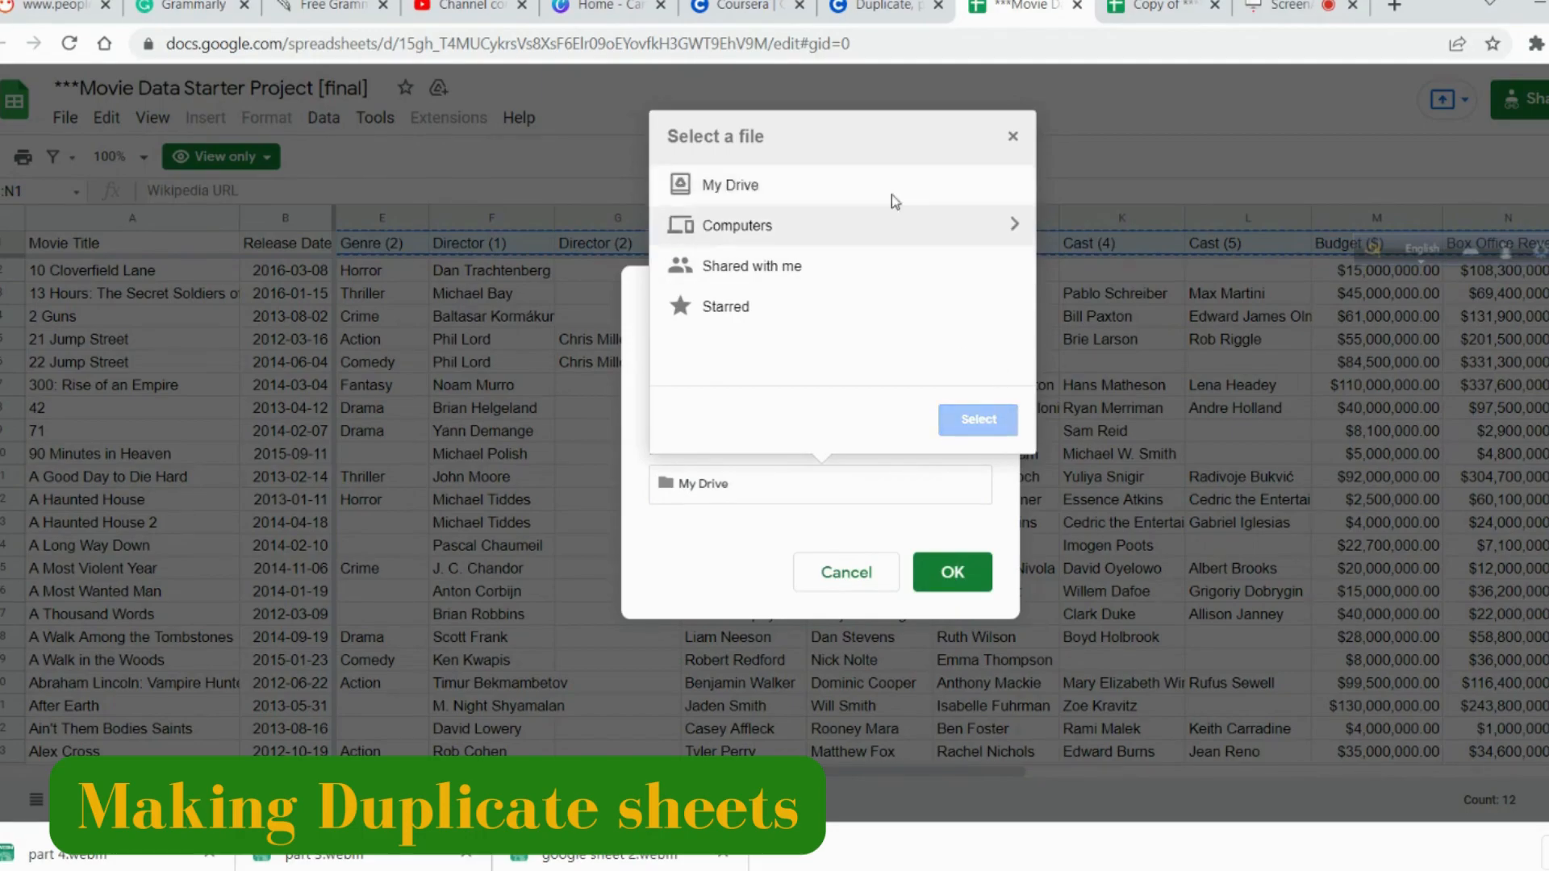
click(884, 185)
click(968, 420)
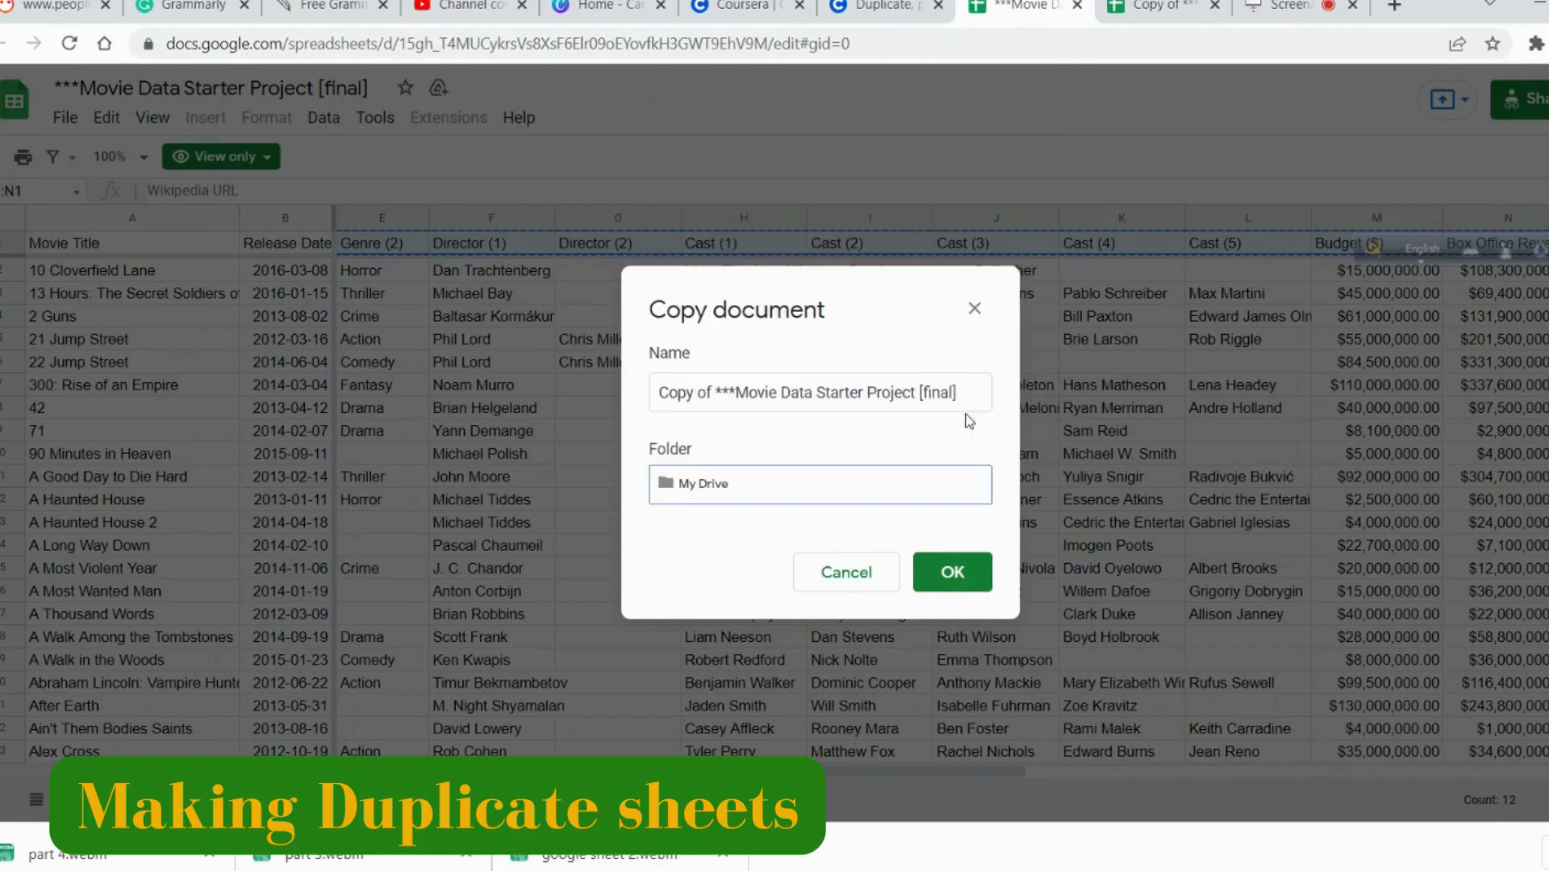
click(944, 579)
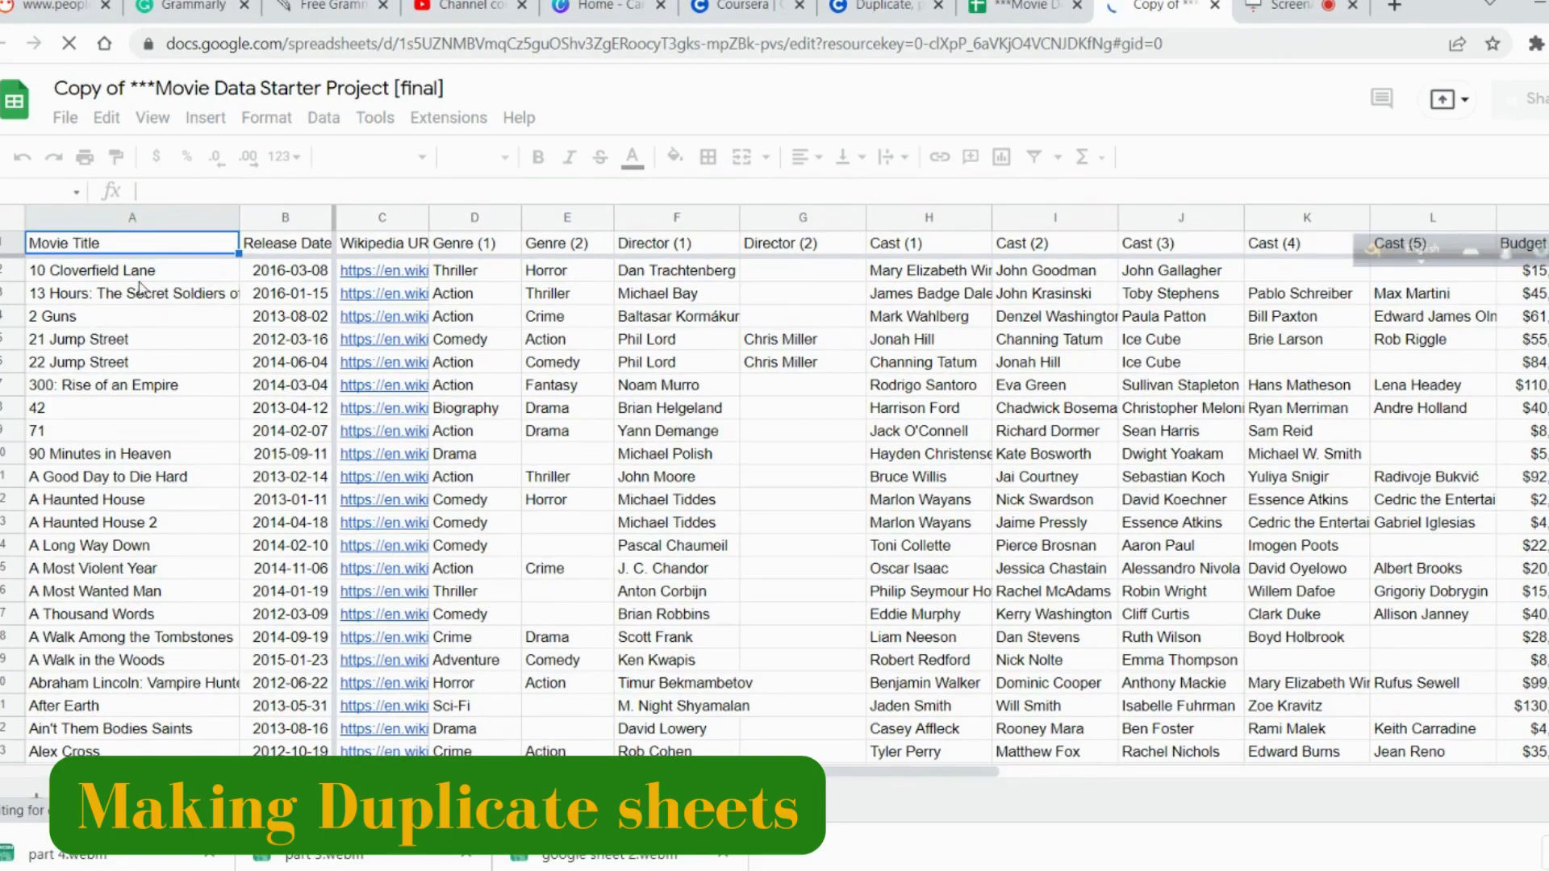
click(482, 244)
click(732, 251)
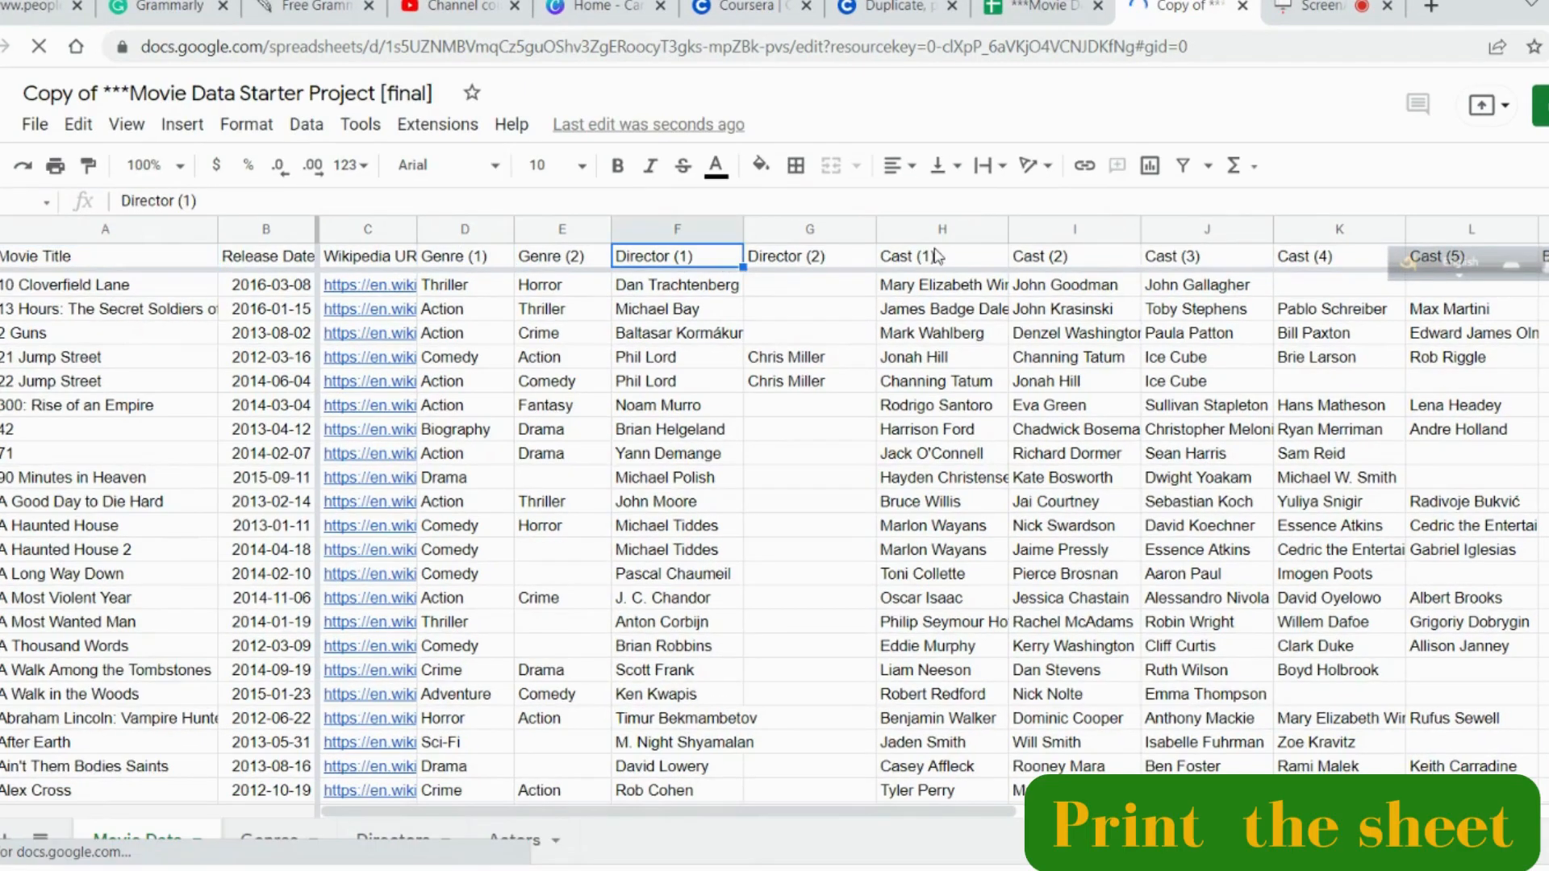
click(936, 257)
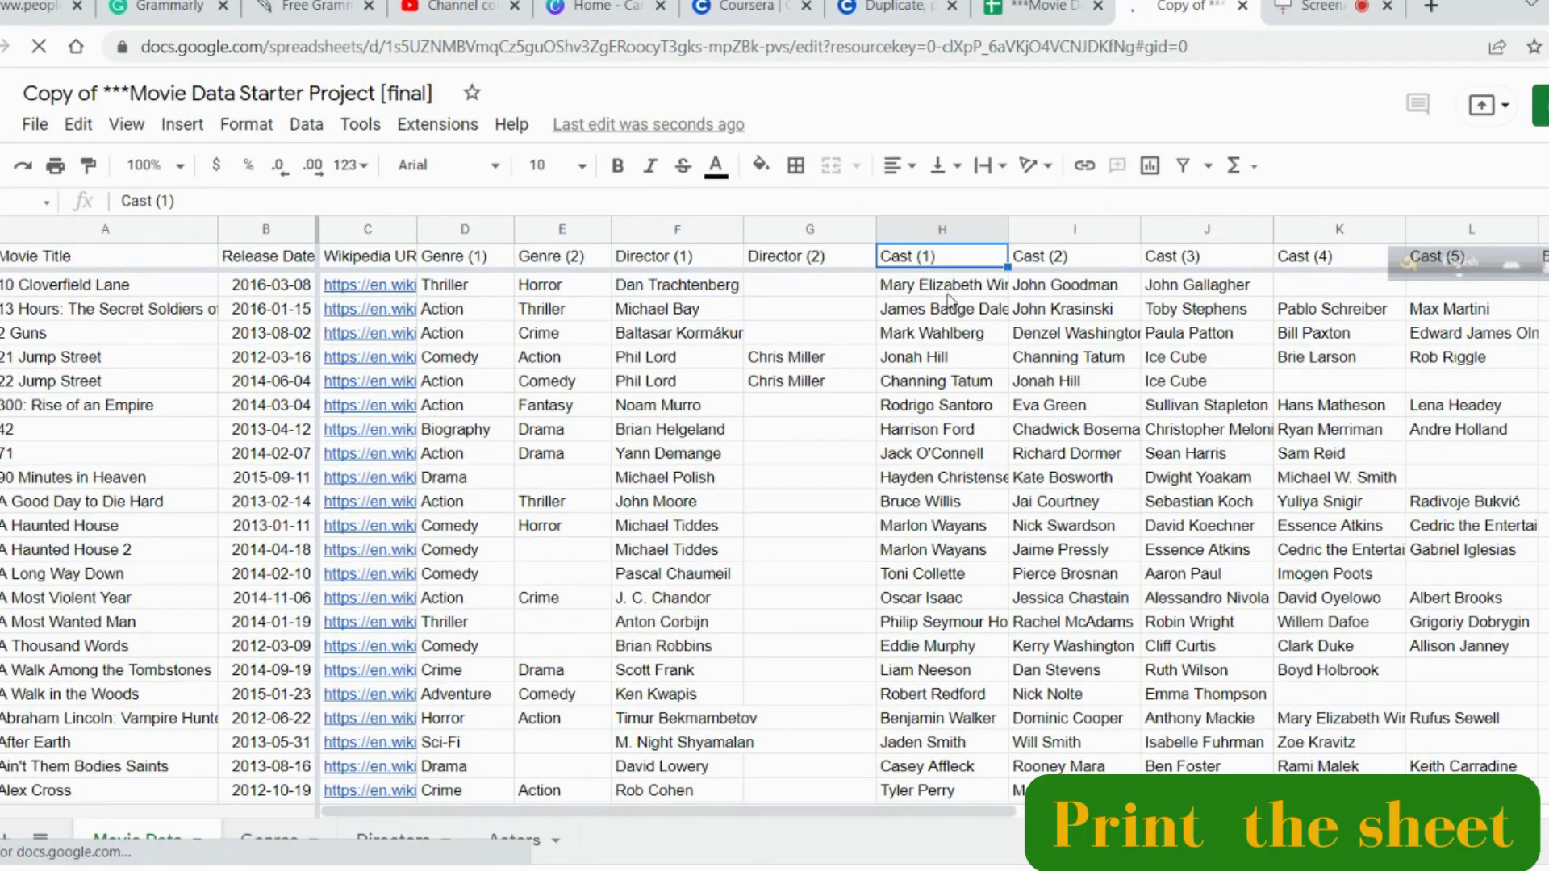
scroll(118, 259, down, 3)
scroll(117, 259, up, 3)
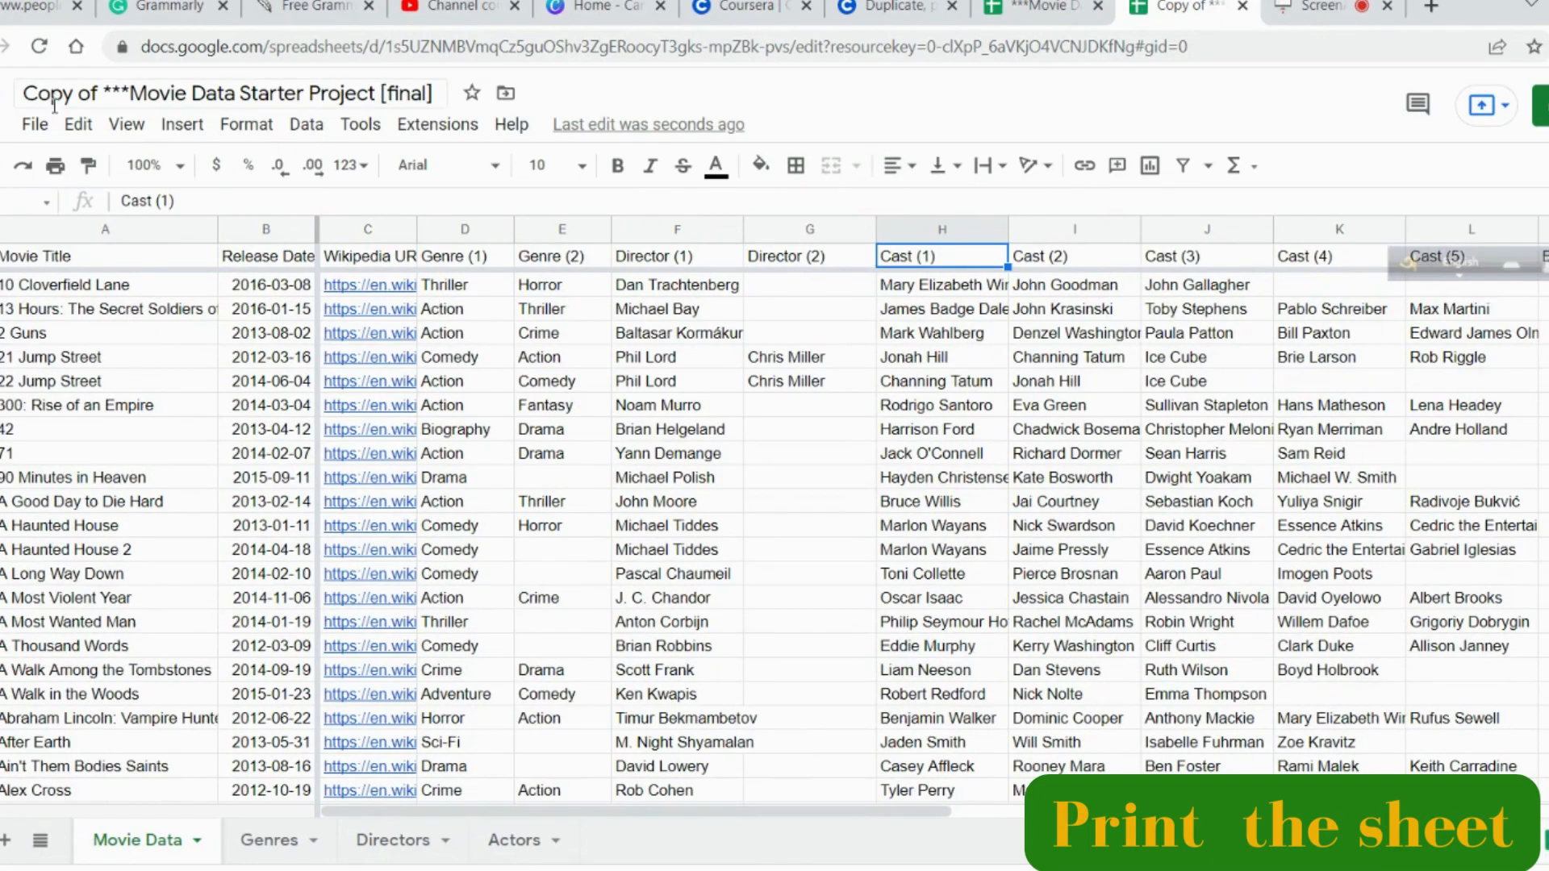
- Start printing the current sheet, review the paper size, scale and formatting options, and continue with Letter landscape, fit to width, normal margins
click(35, 124)
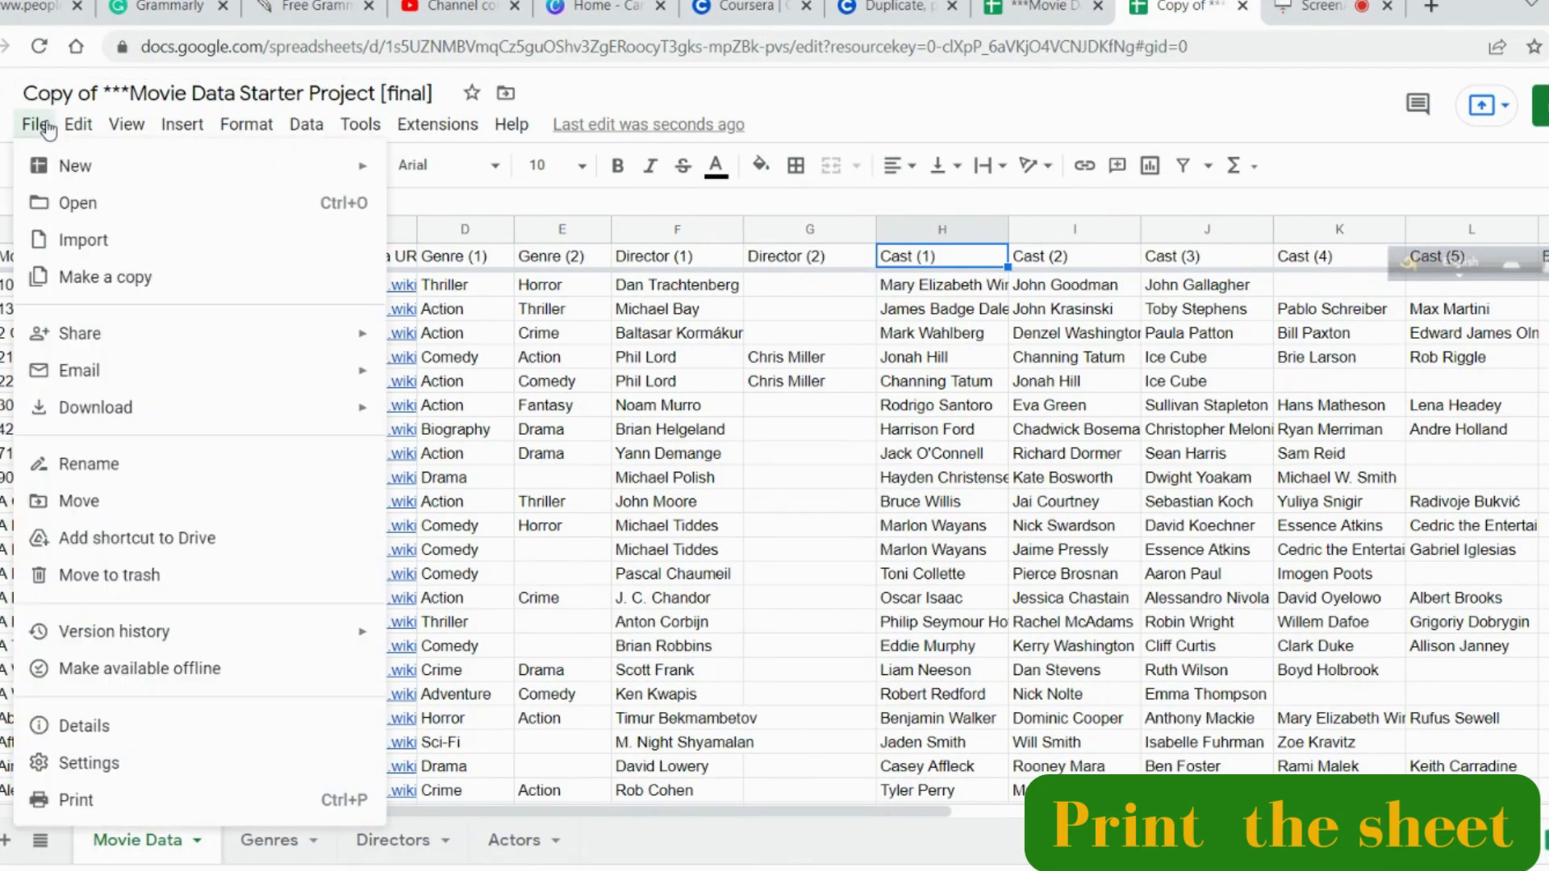
click(174, 801)
scroll(1167, 454, down, 3)
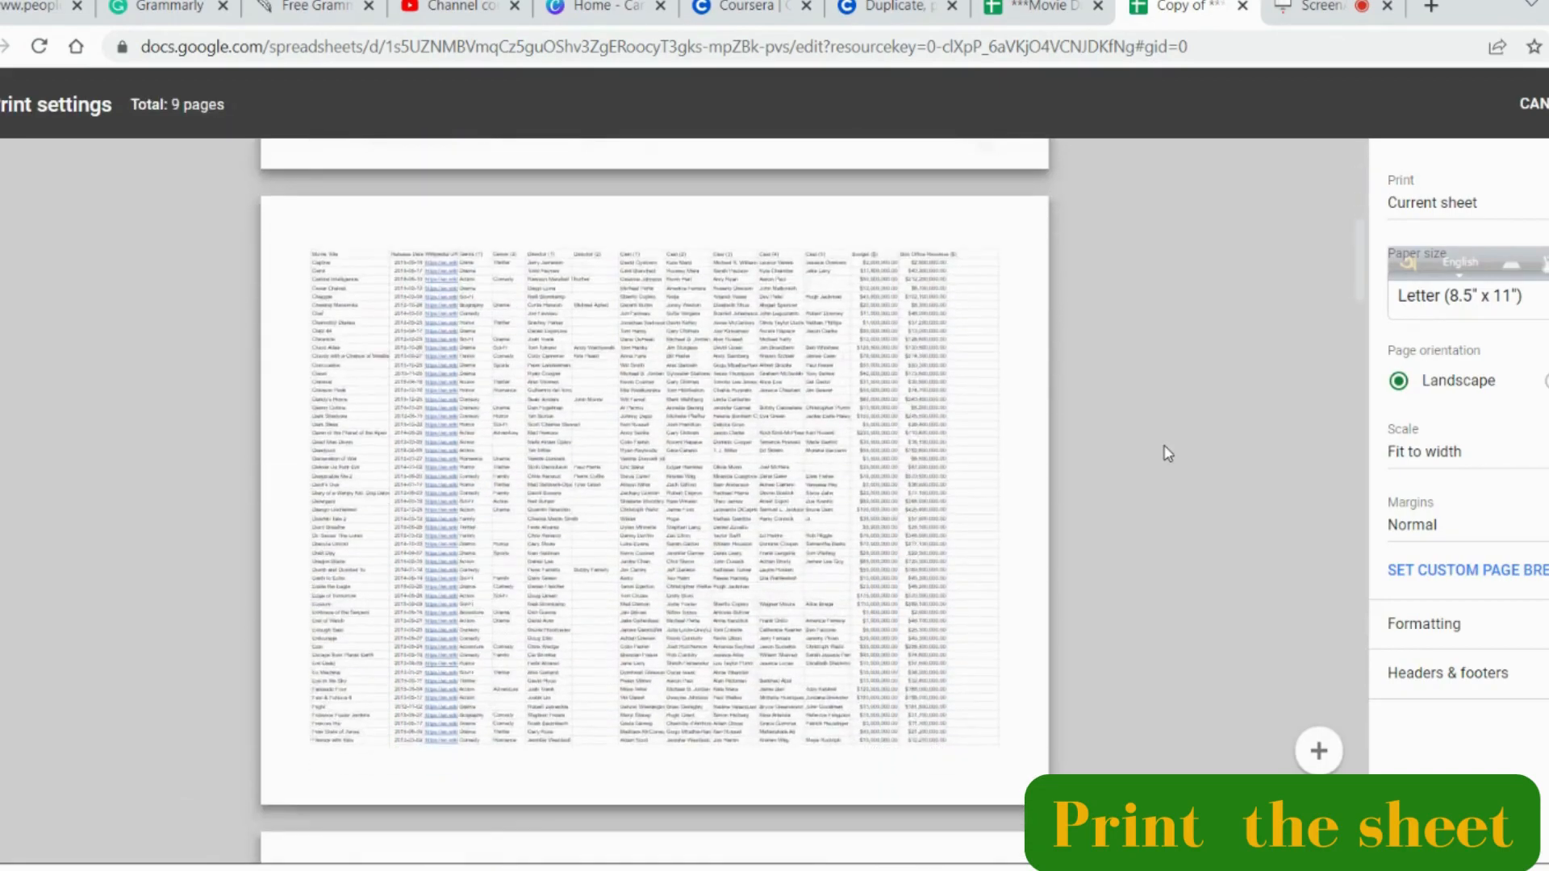
drag(1416, 256, 1547, 6)
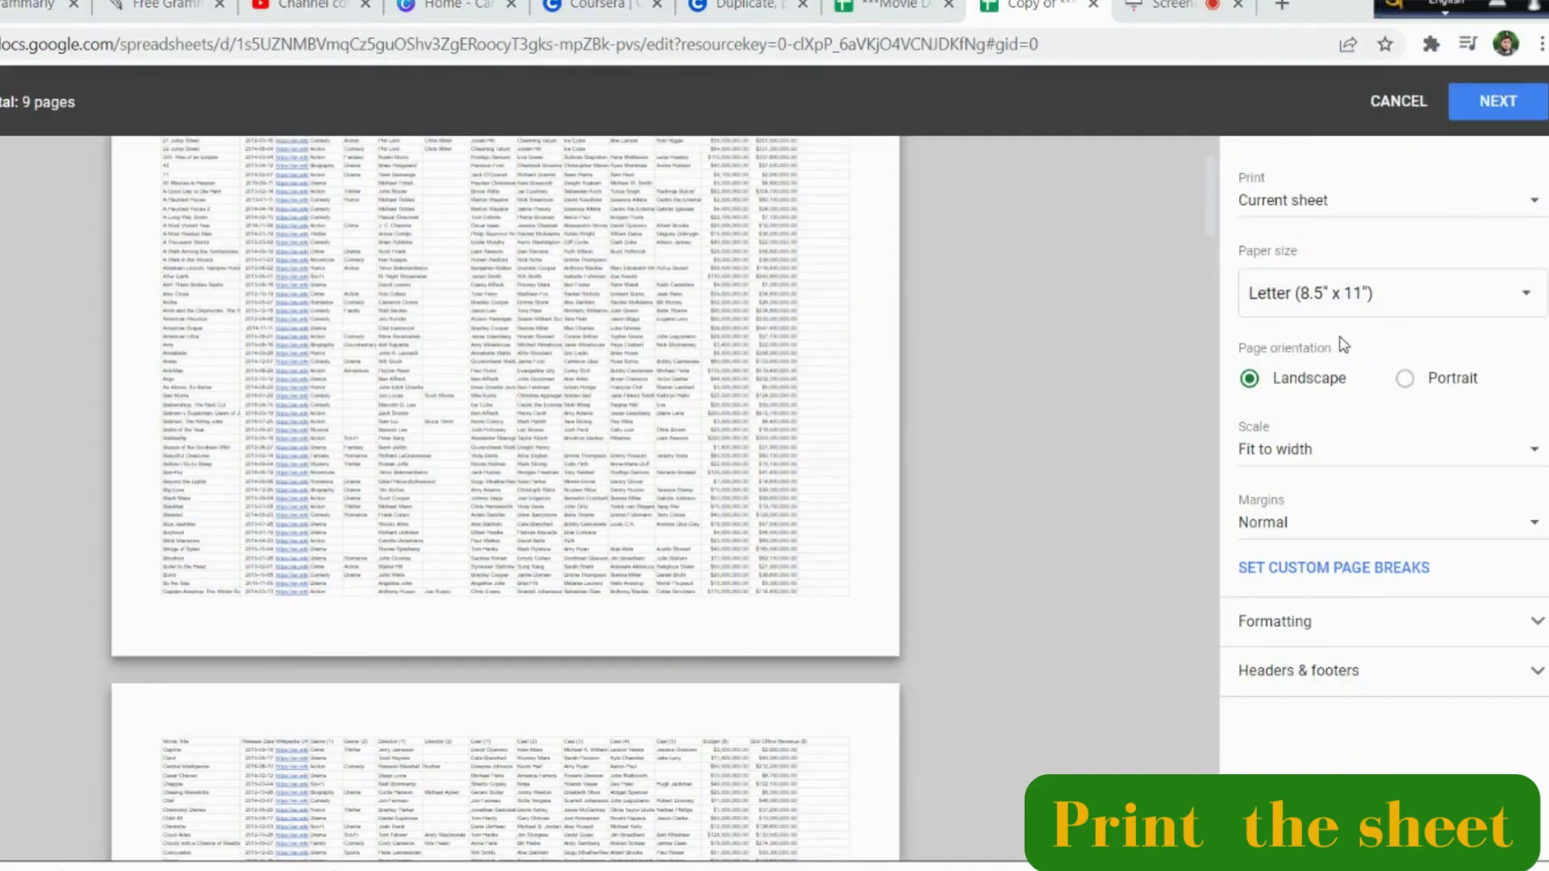
click(1525, 294)
click(1134, 657)
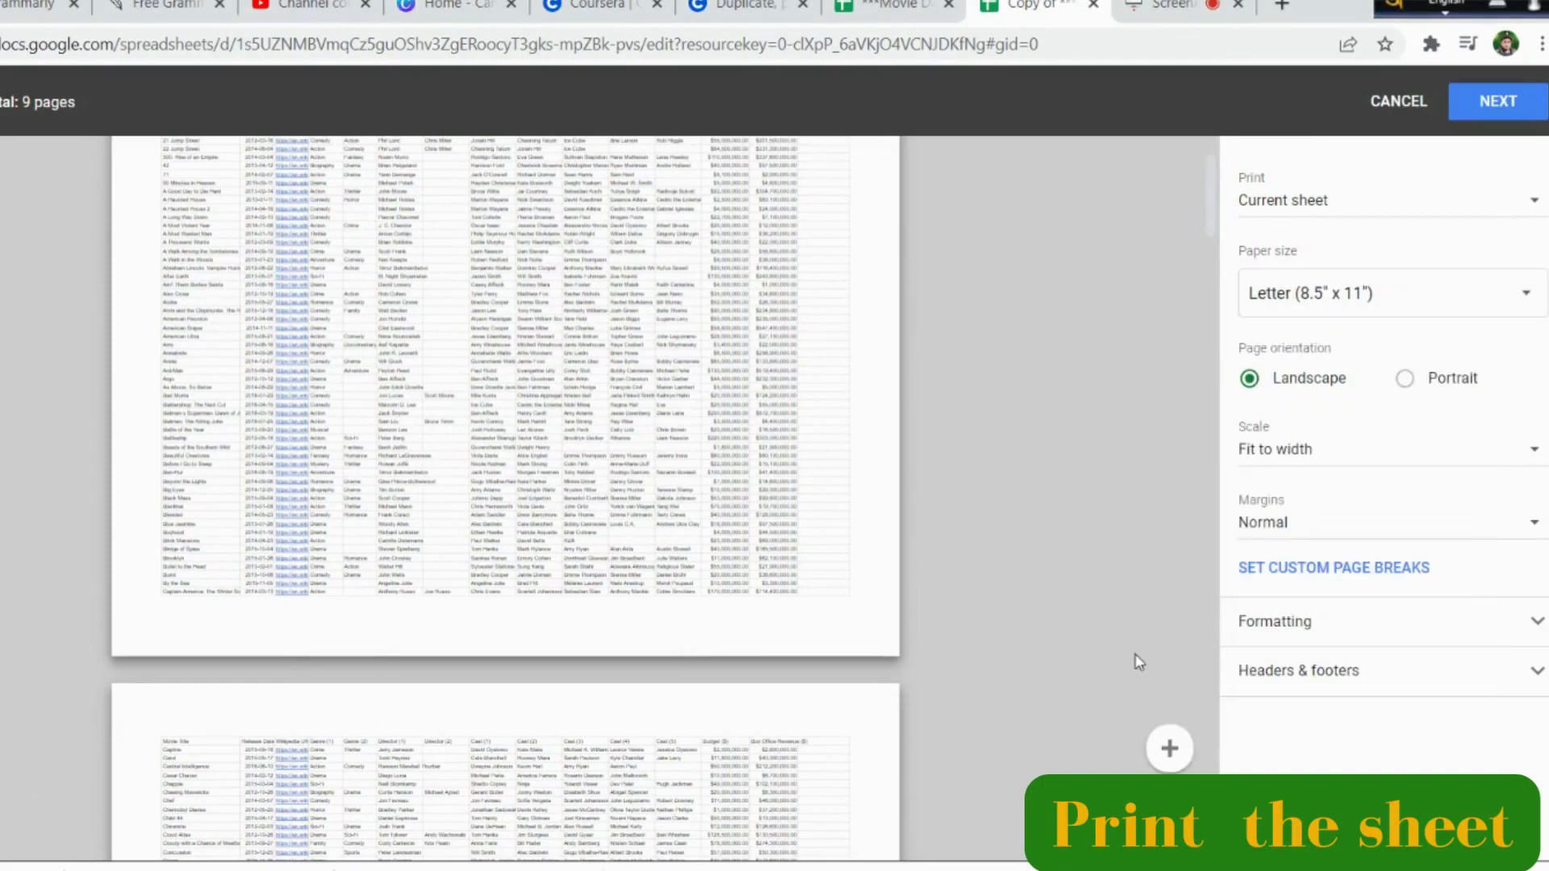
click(1538, 624)
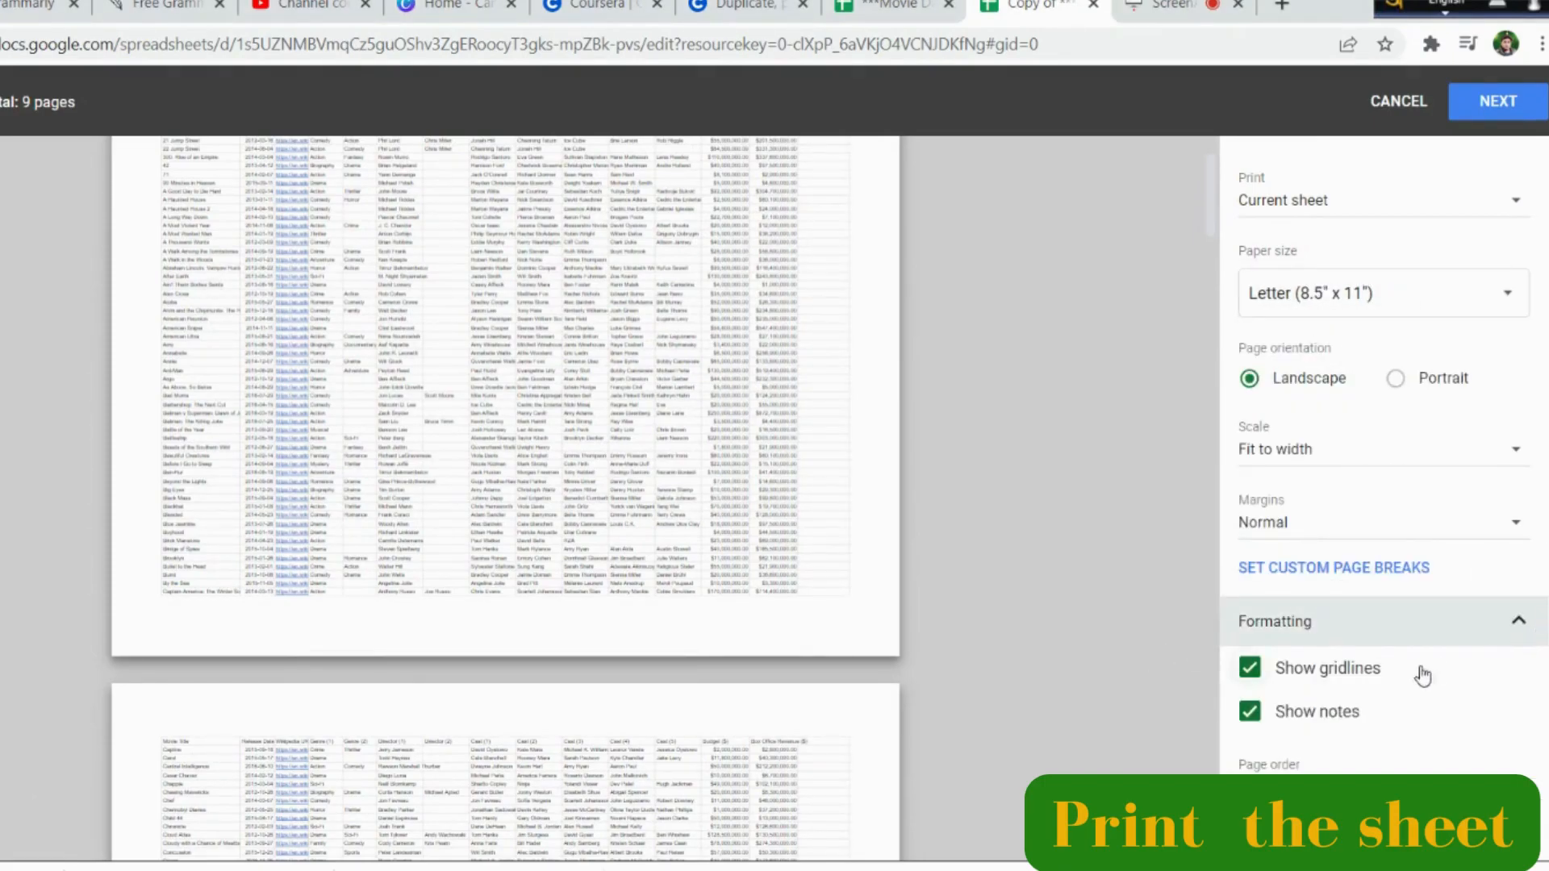
click(1375, 450)
click(1372, 452)
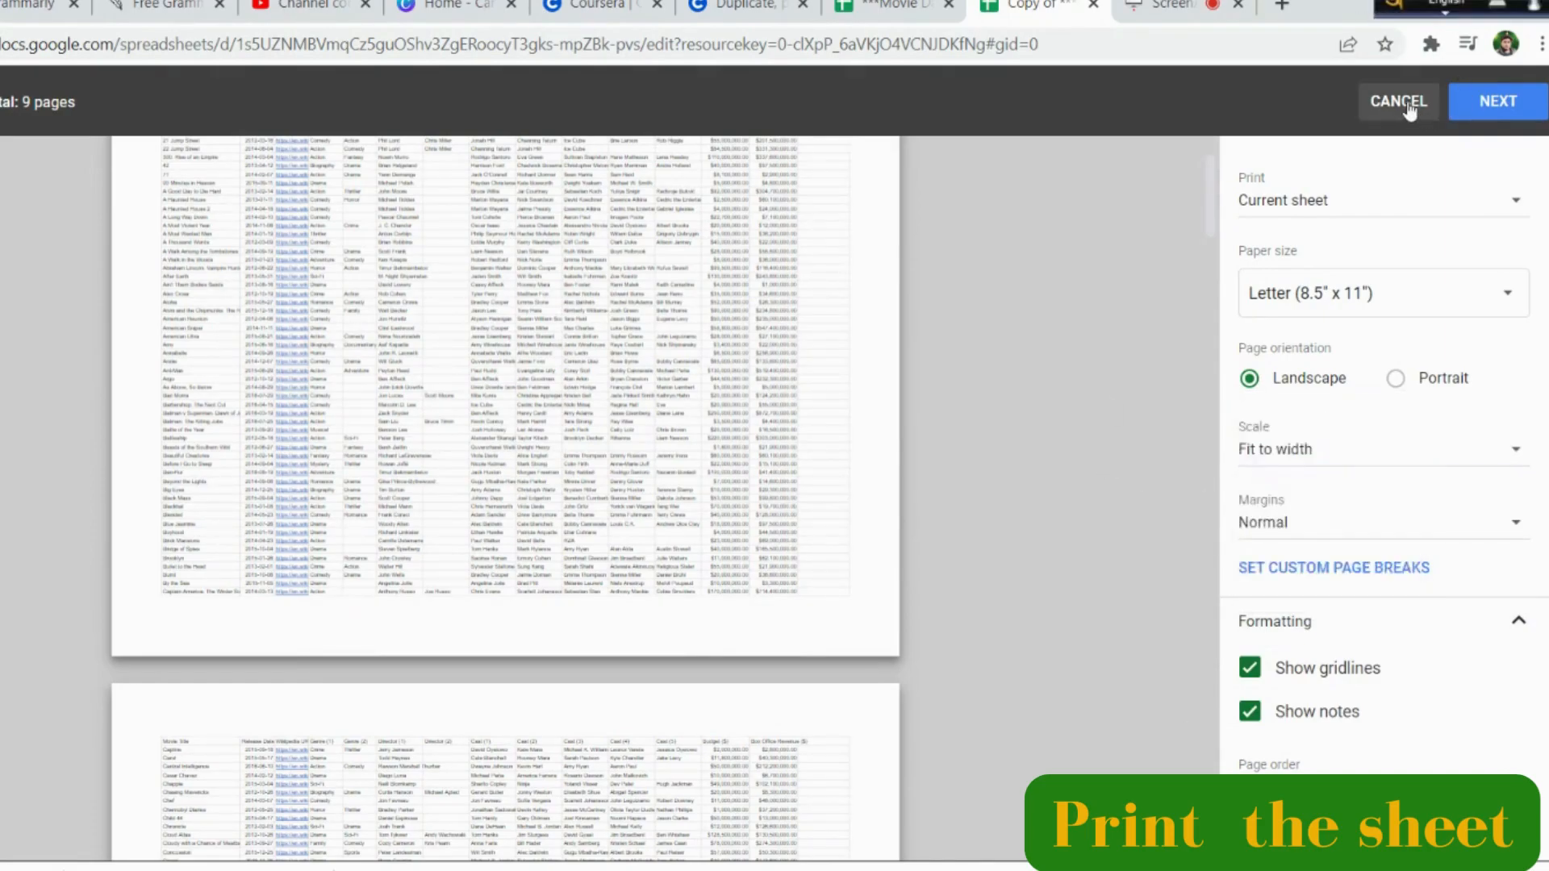
click(1470, 104)
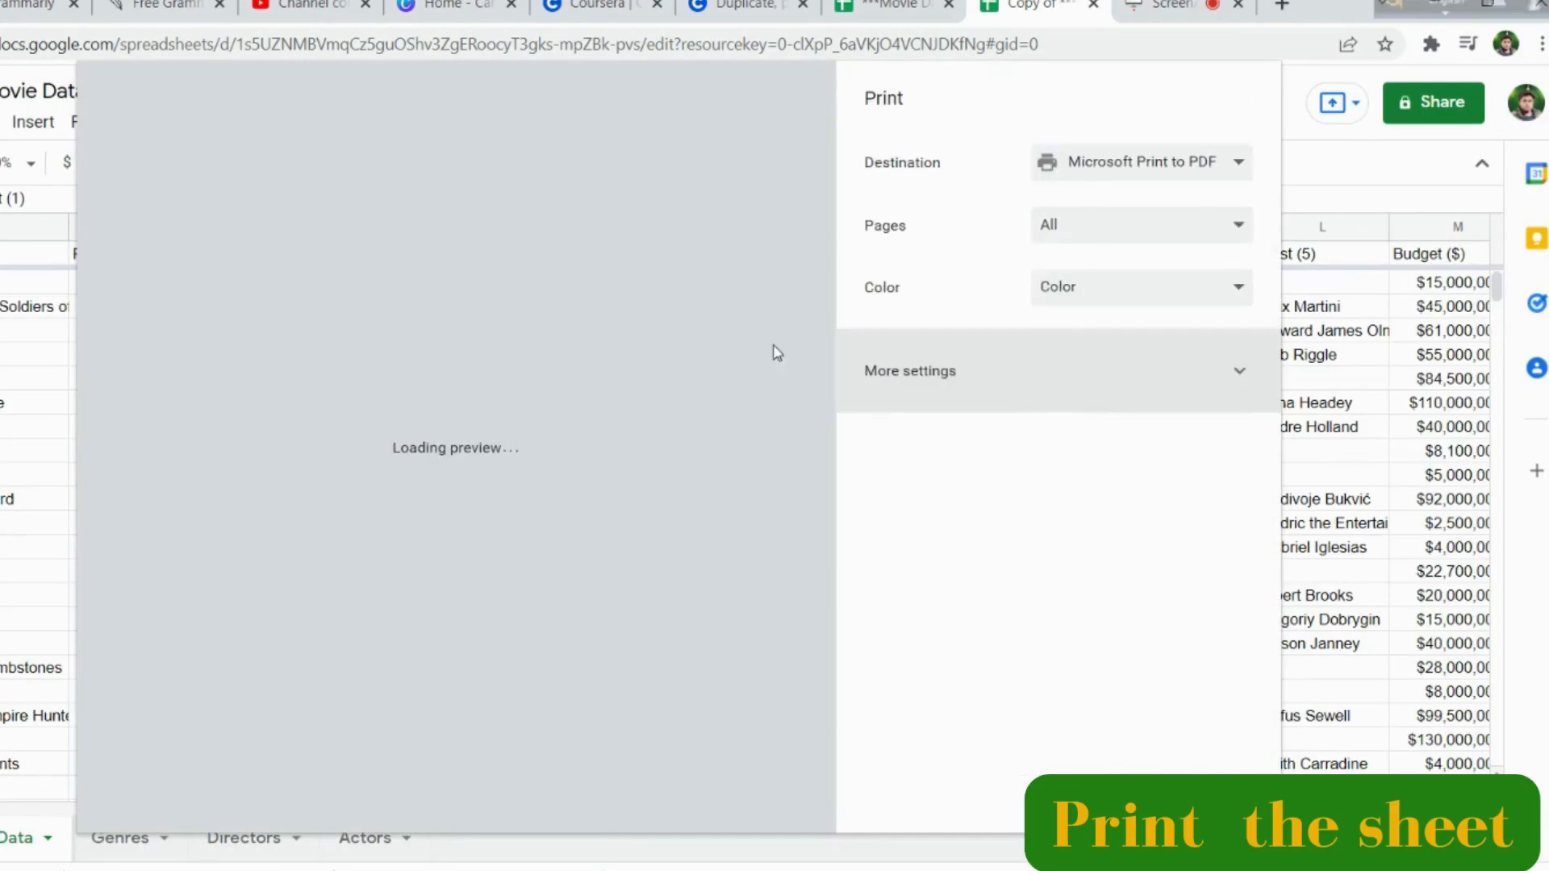
- Look through the page preview and print all pages in color with Microsoft Print to PDF
scroll(631, 522, down, 12)
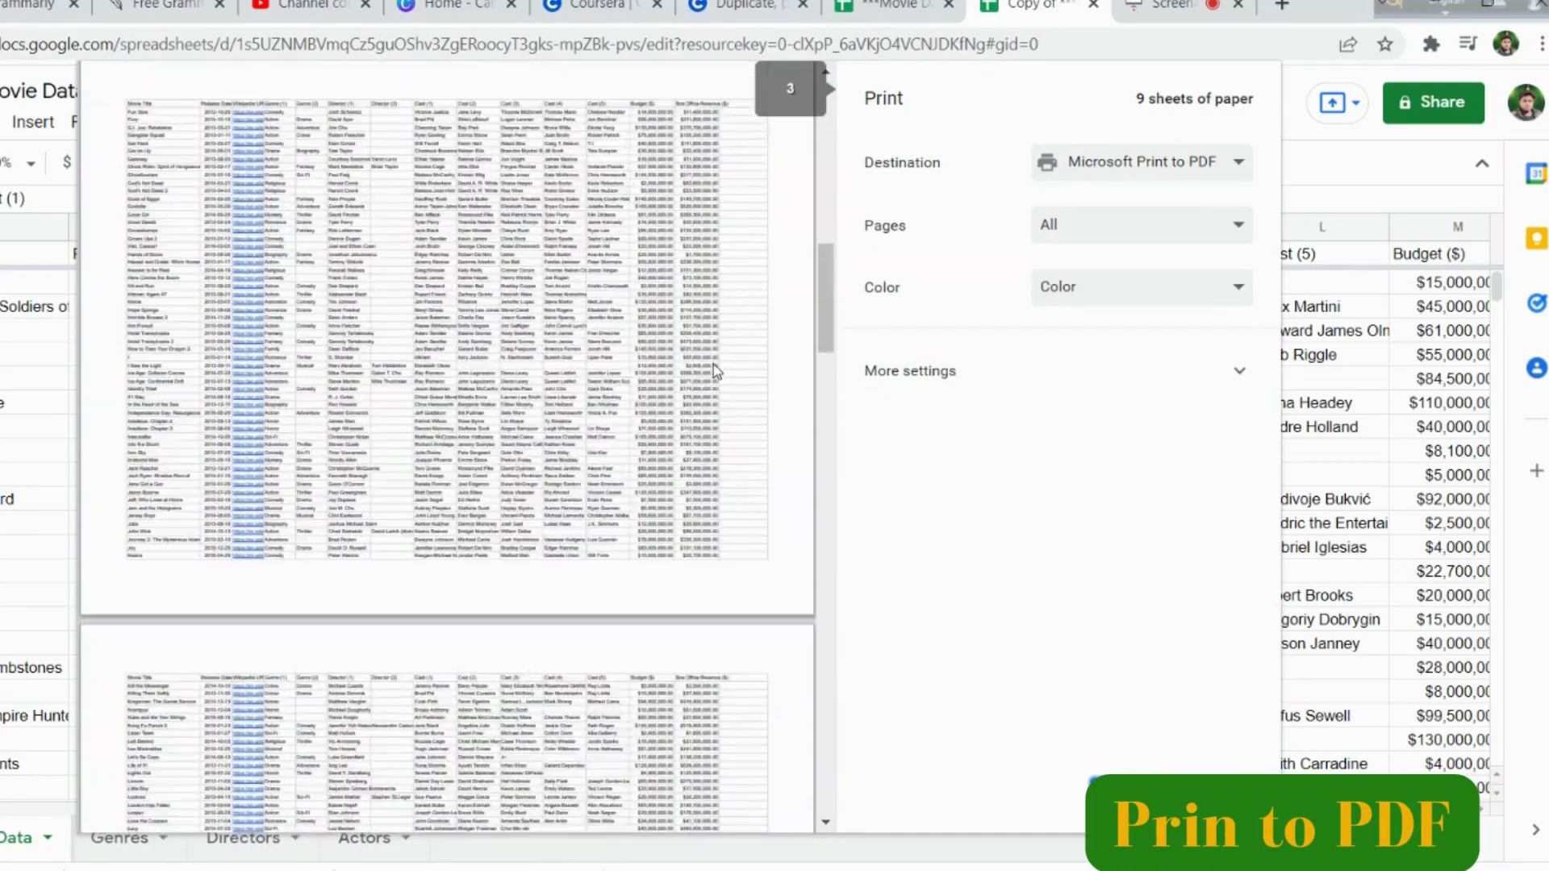
scroll(713, 364, down, 5)
click(1118, 779)
click(1118, 778)
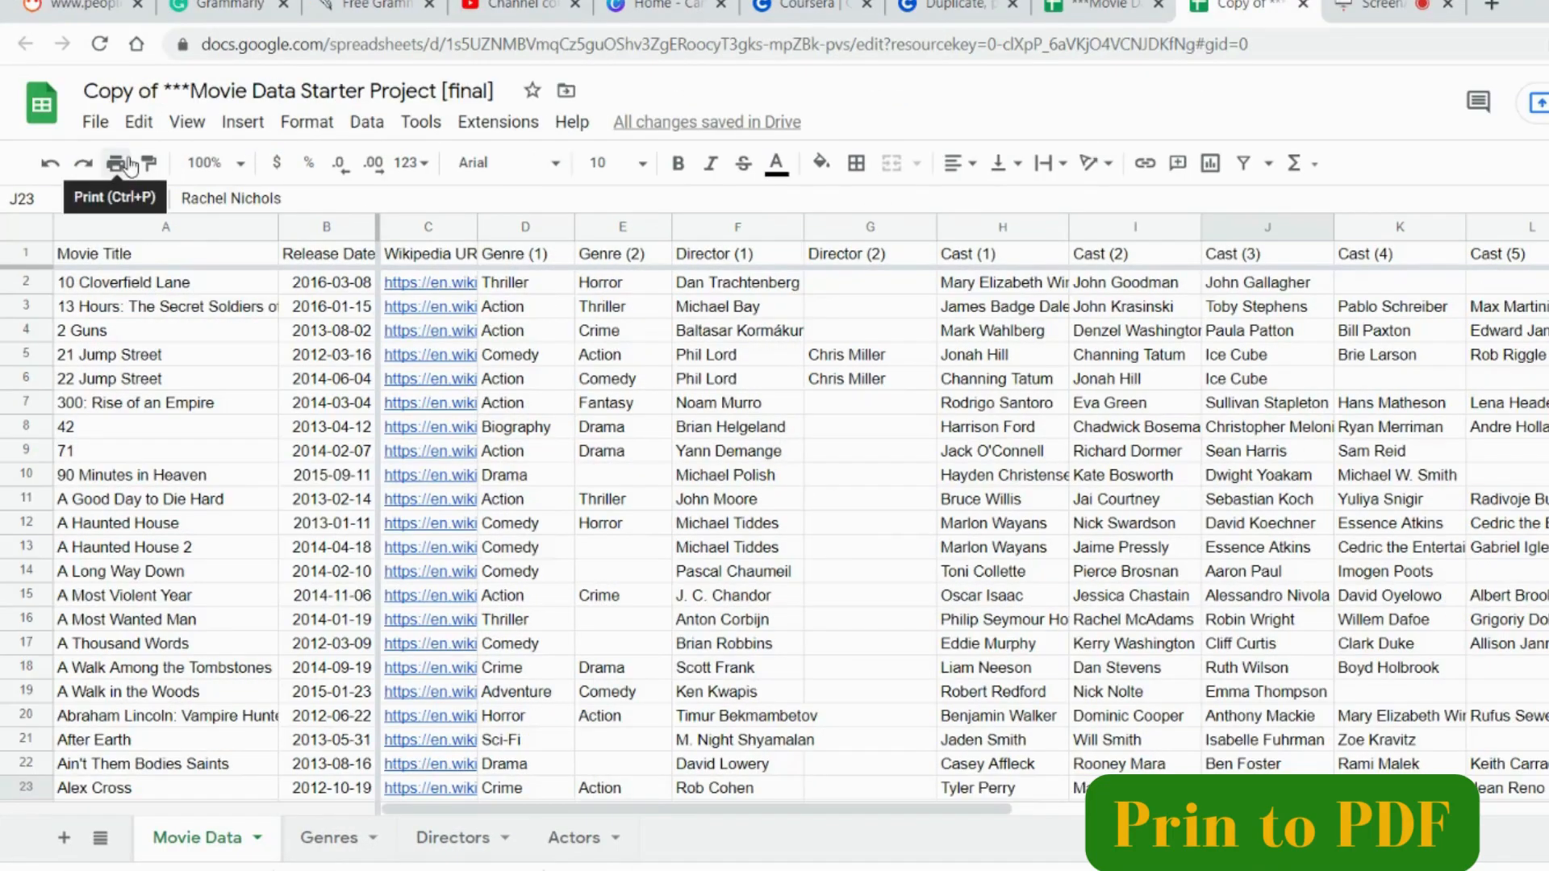
- Reopen the print settings for the Movie Data sheet, look through the page preview, and leave without printing
click(117, 164)
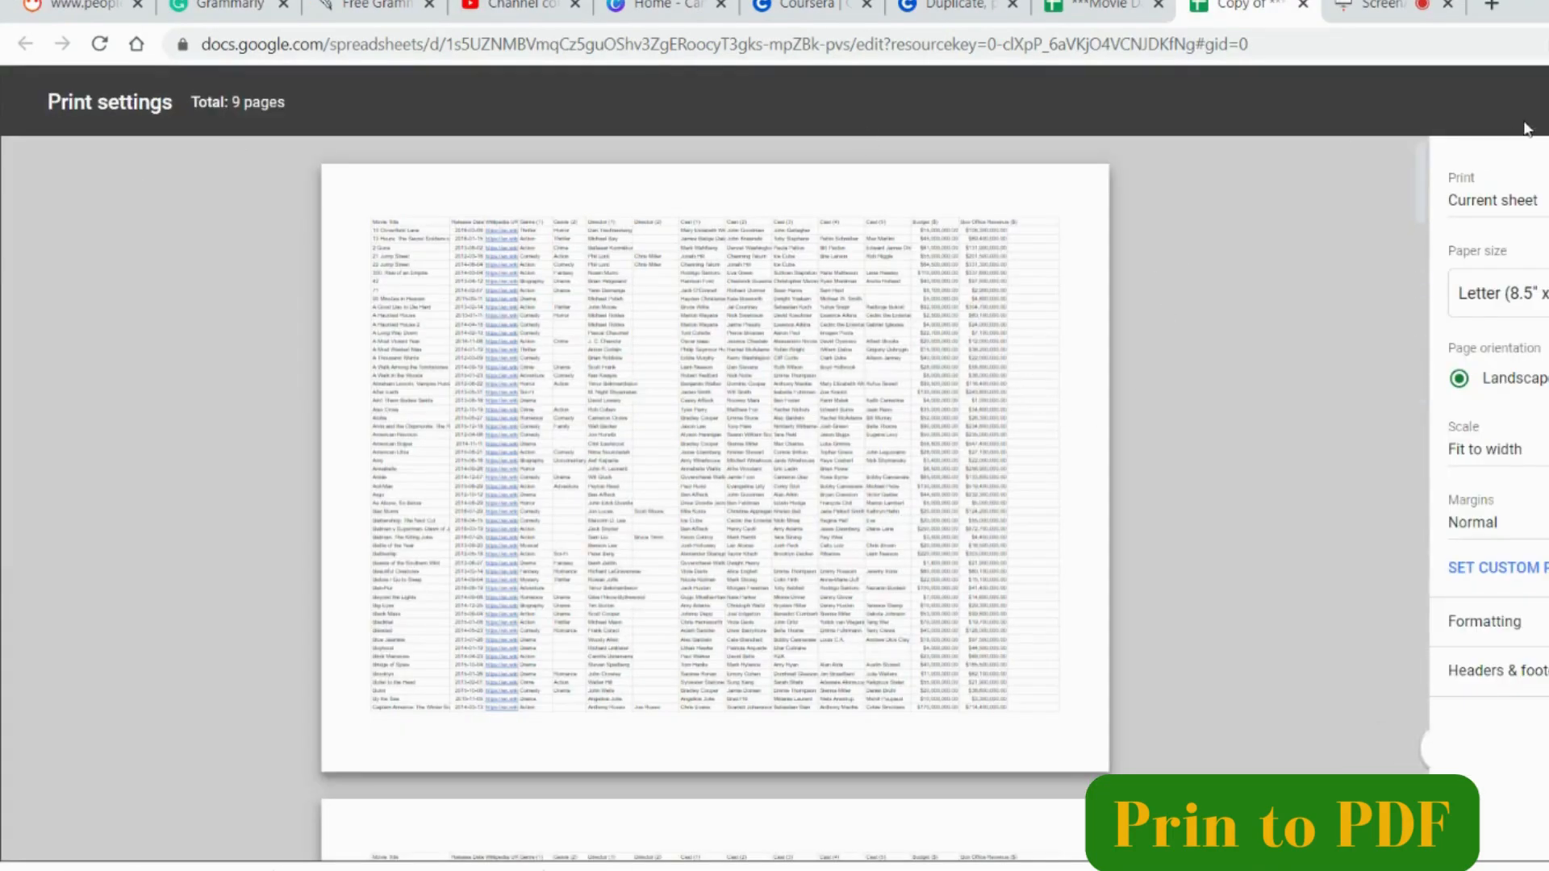
scroll(999, 235, down, 5)
scroll(1008, 226, up, 5)
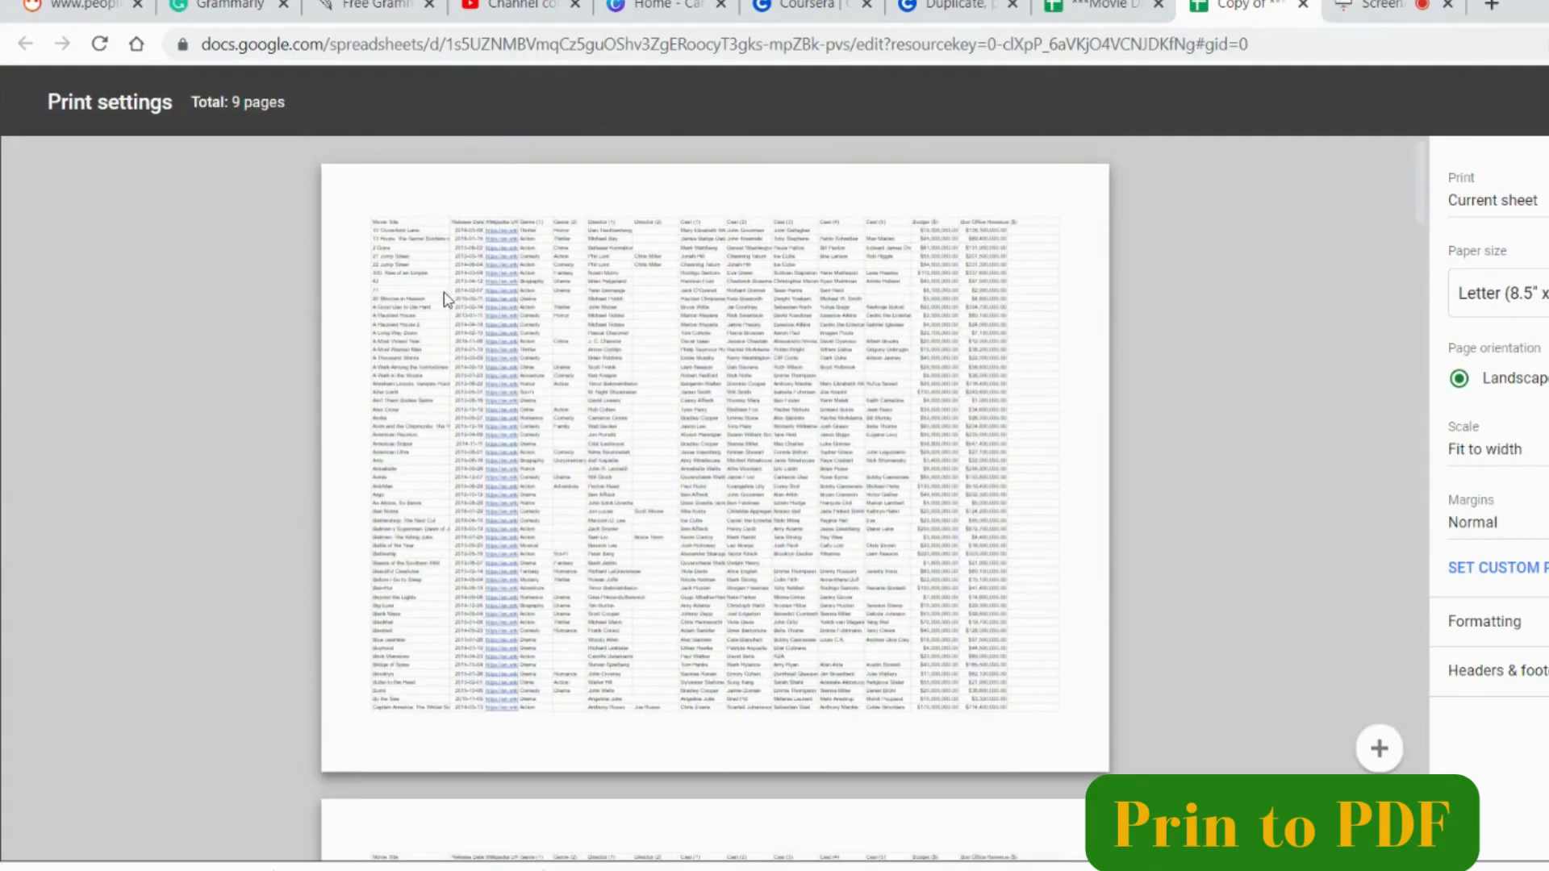
scroll(464, 275, down, 4)
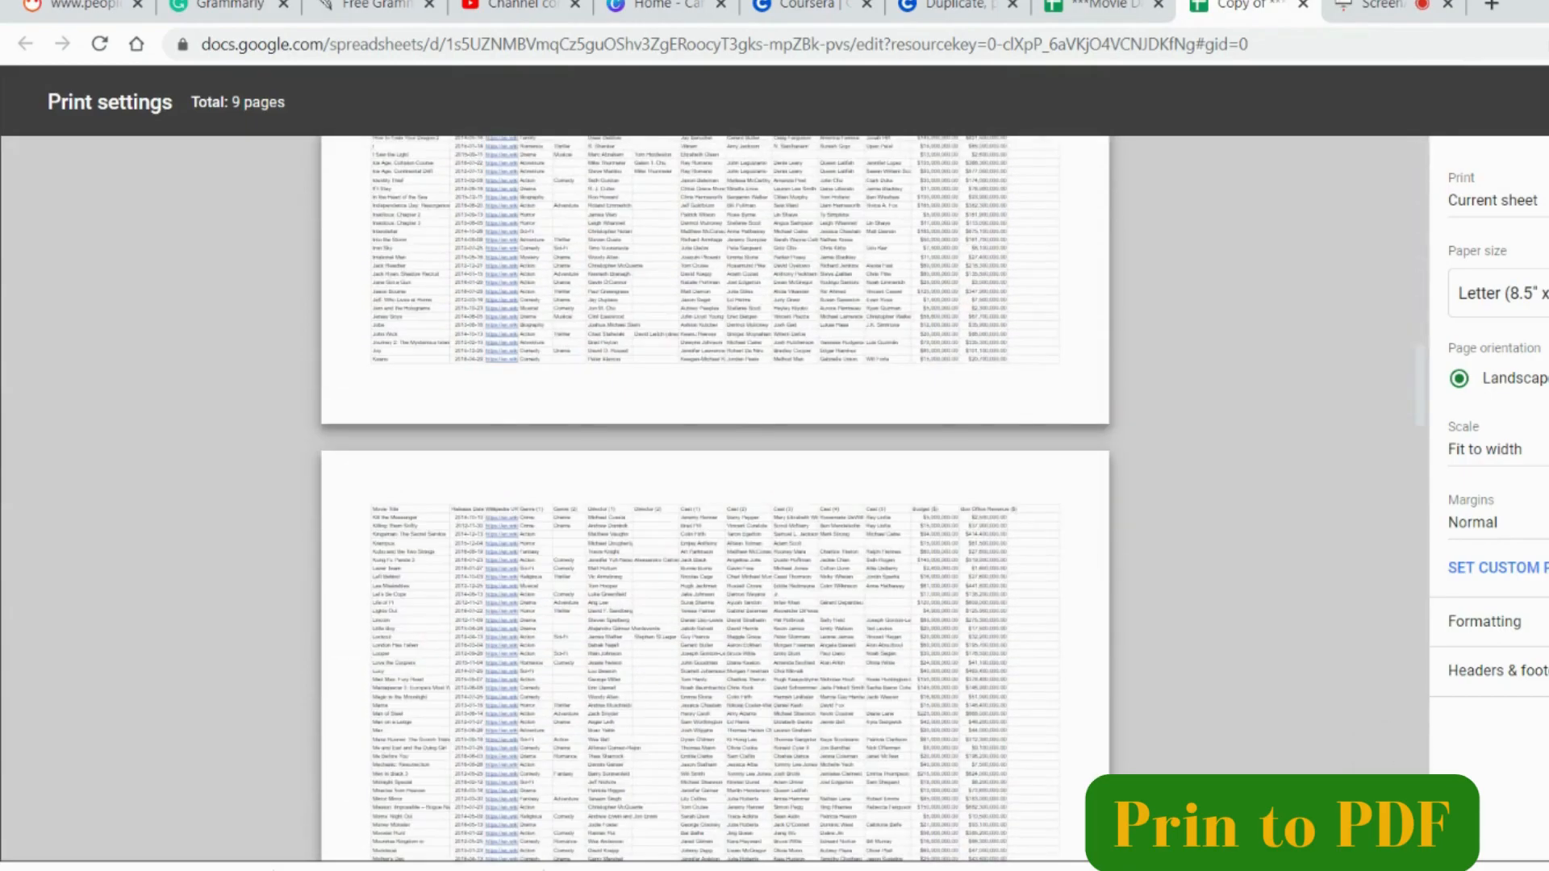
click(1545, 102)
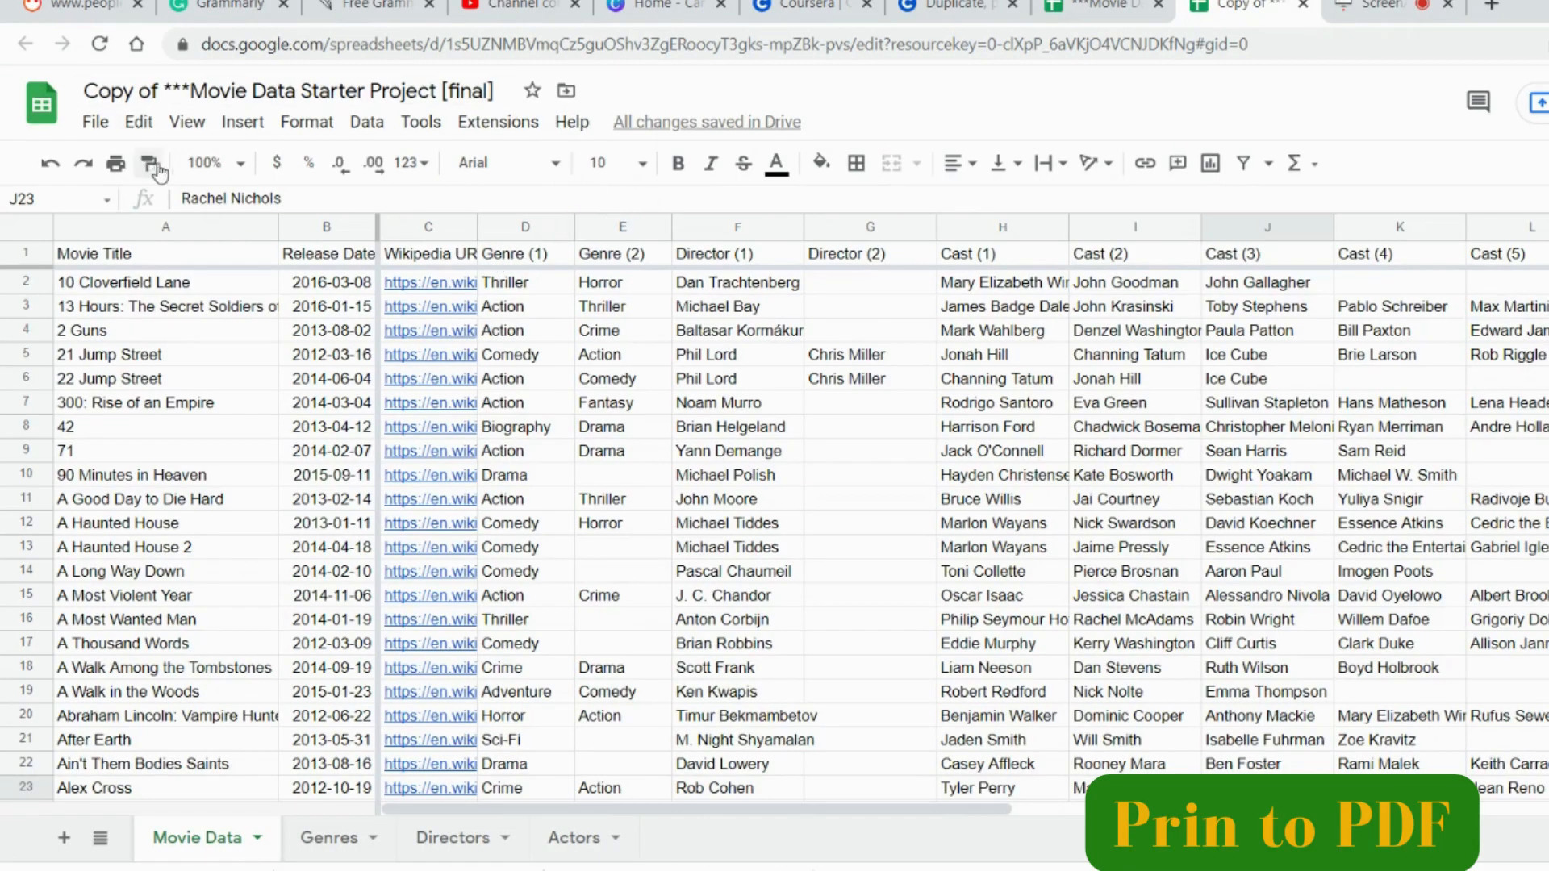
- Open the Publish to the web settings and review the content and file format choices, keeping Entire Document and Web page
click(95, 121)
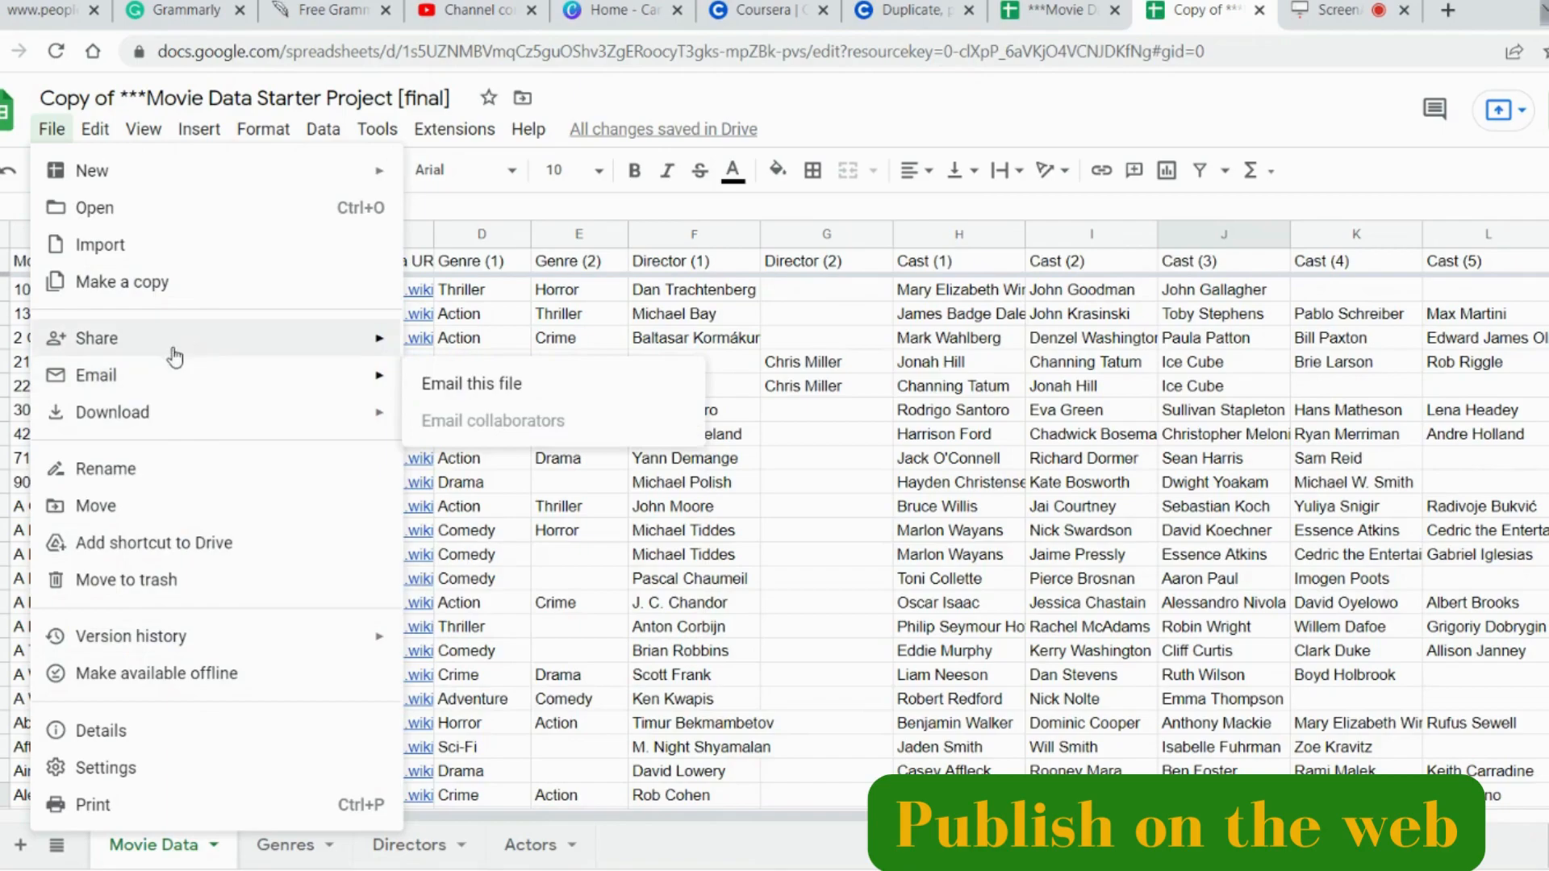
mouse_move(177, 350)
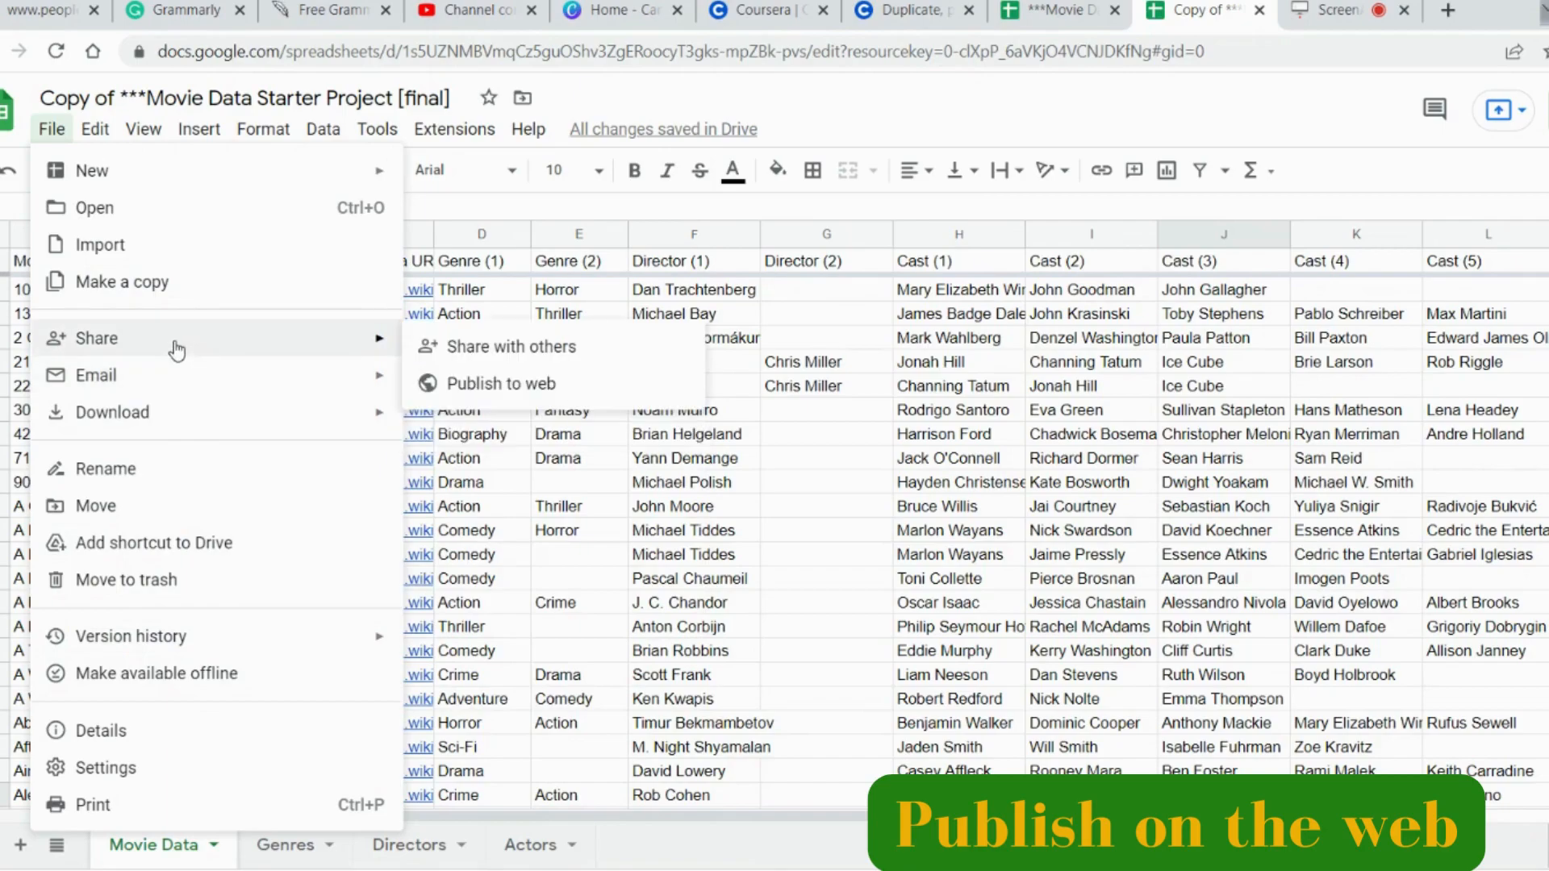
click(468, 384)
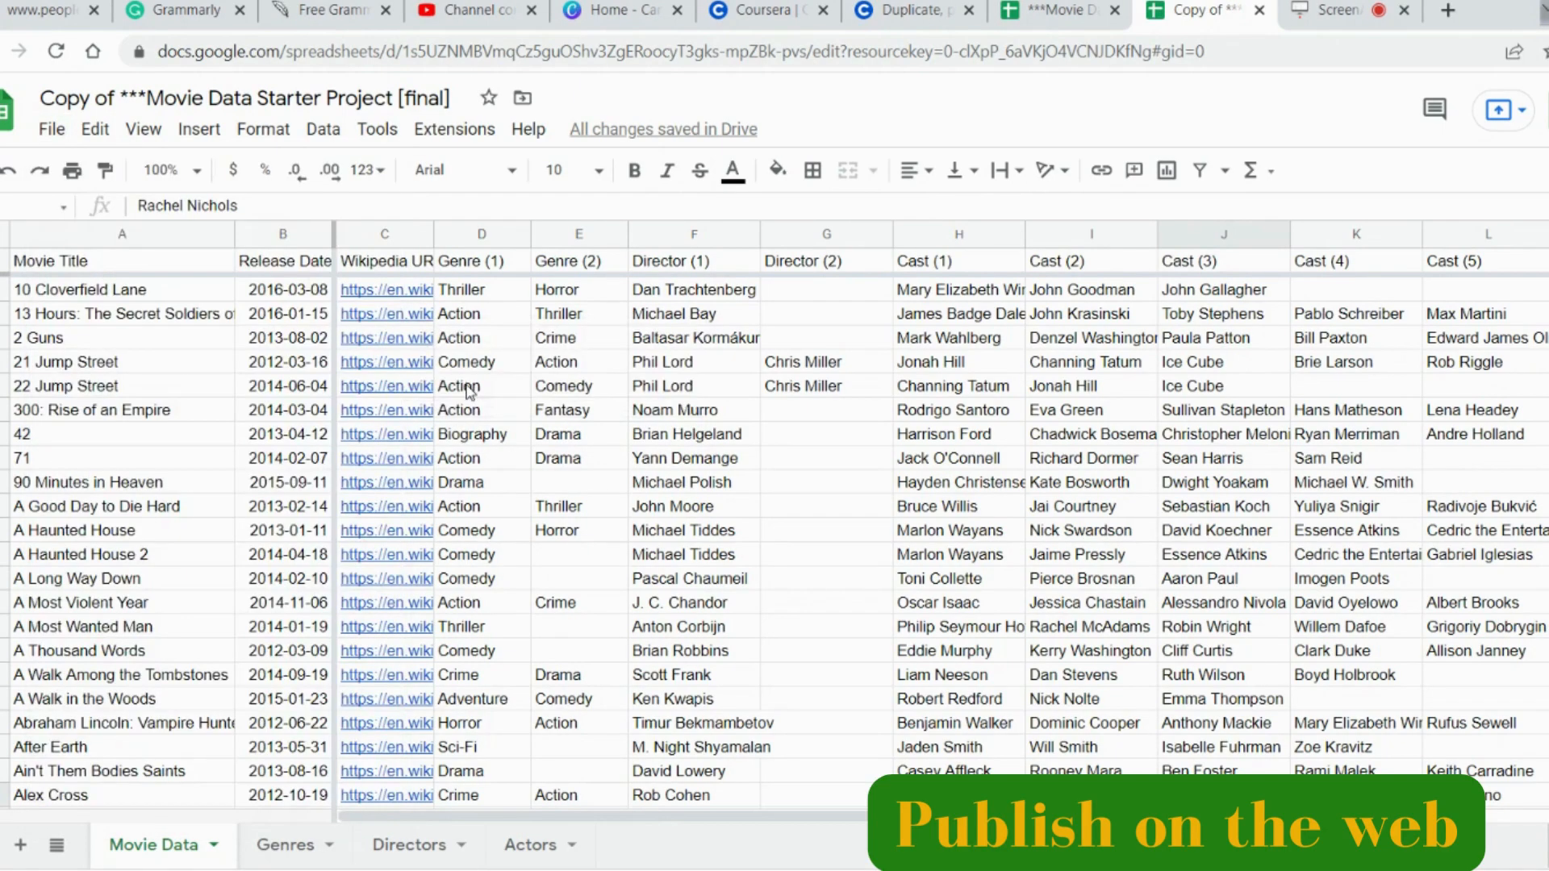
click(654, 507)
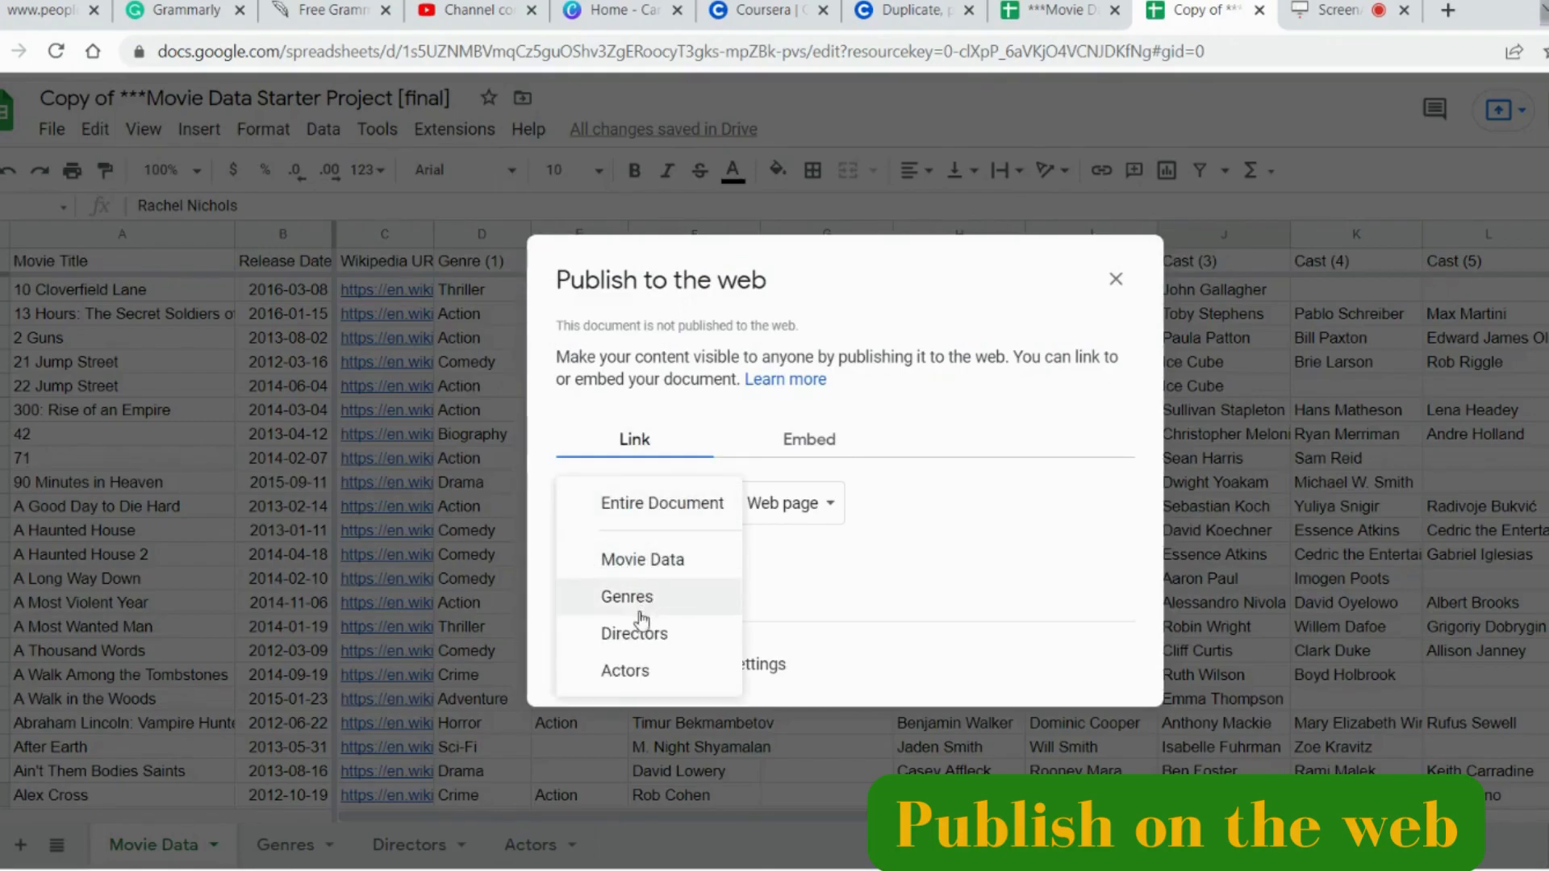
click(690, 510)
click(823, 509)
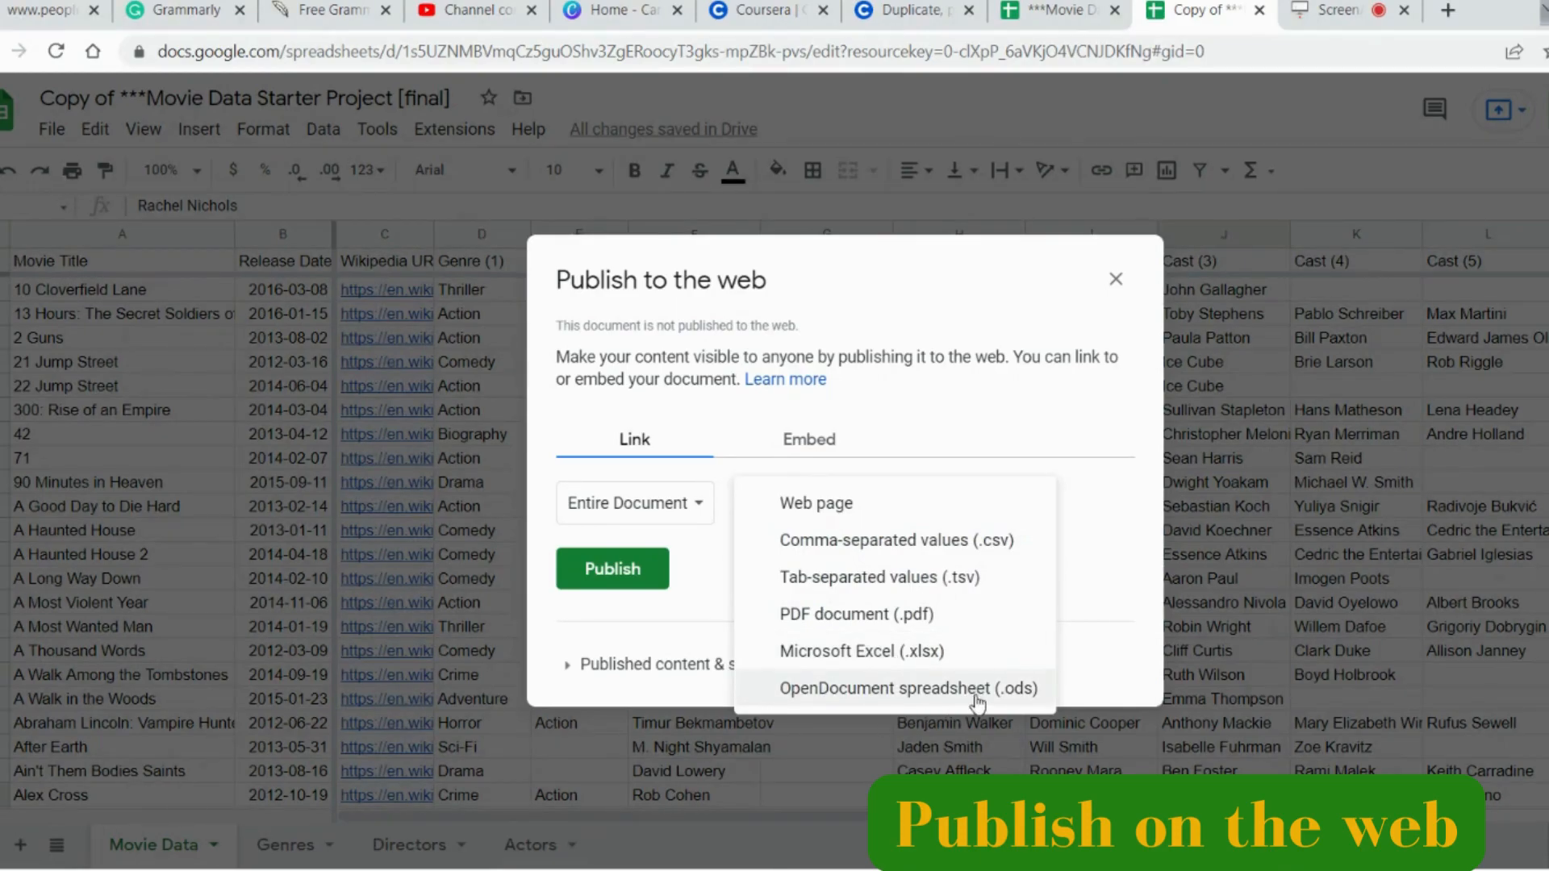
click(720, 591)
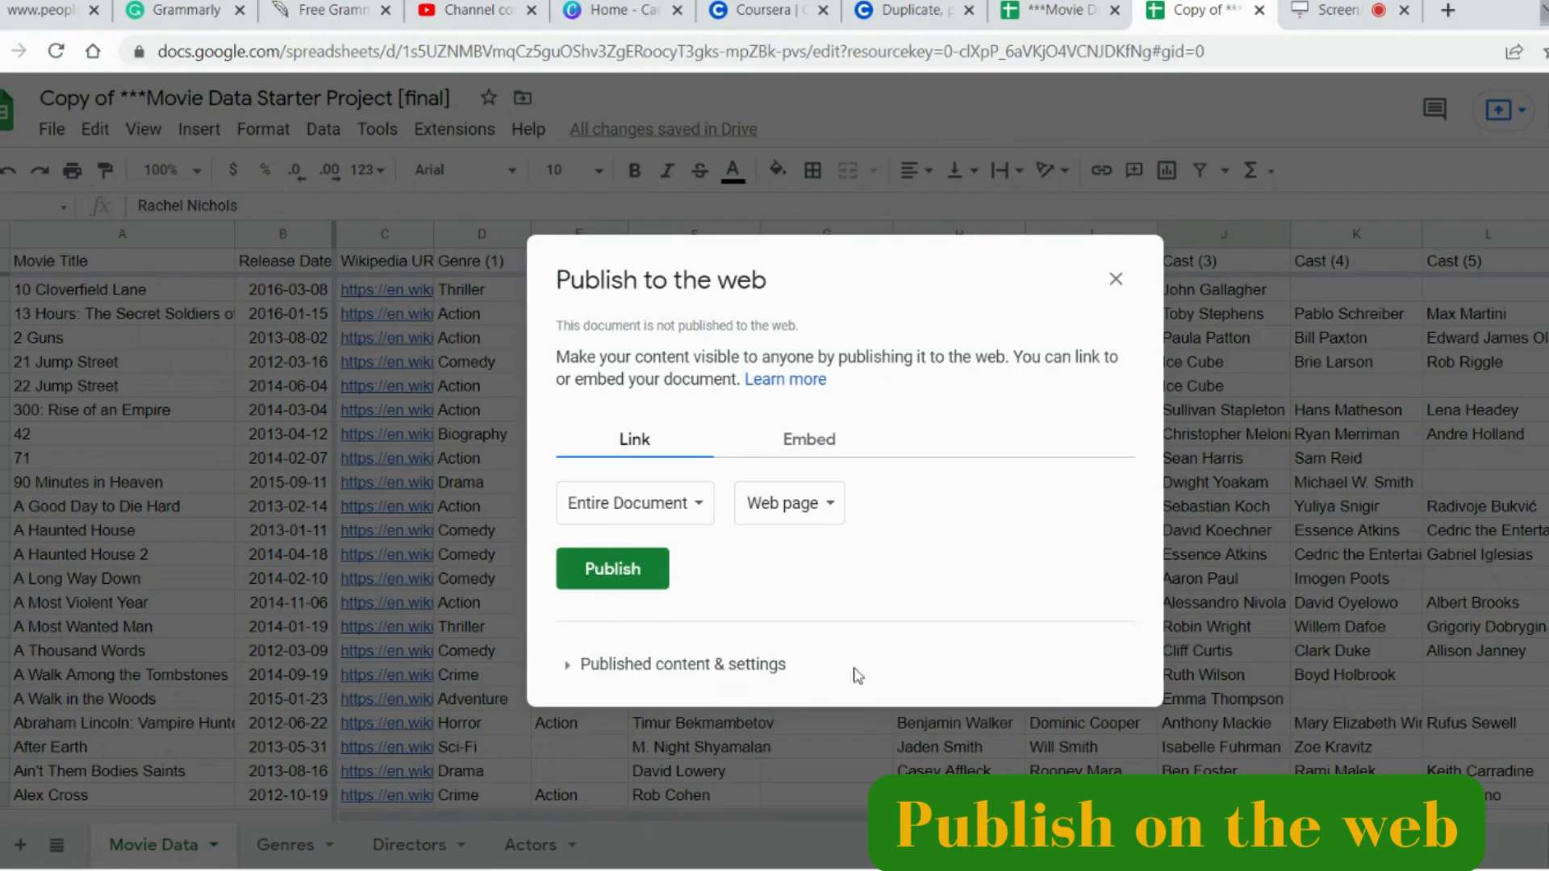
- Expand the published content settings, view the Embed options, and leave without publishing
click(603, 667)
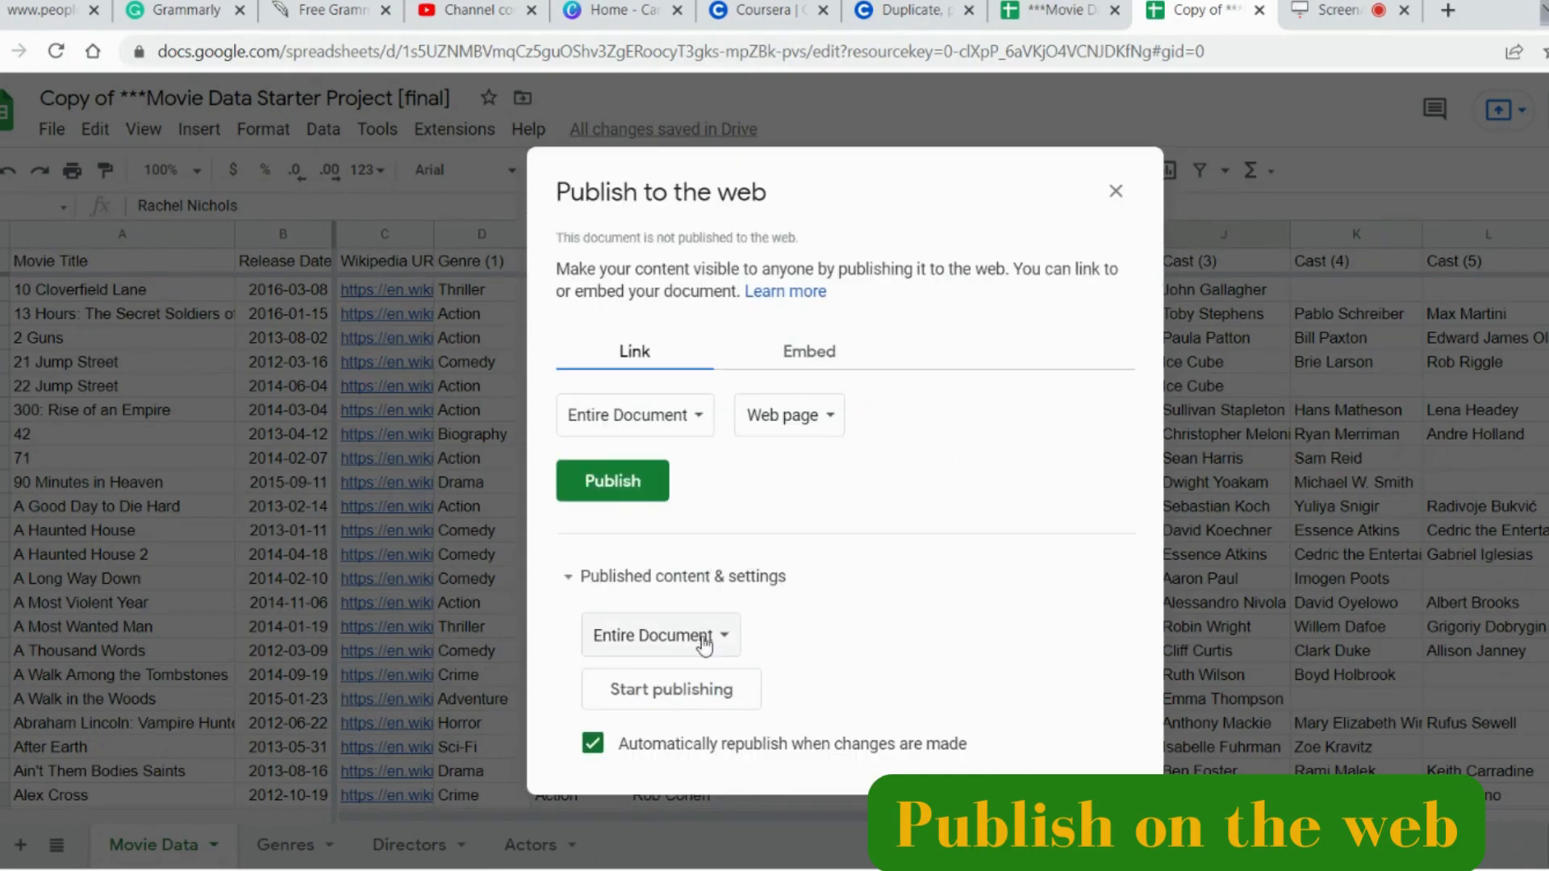
click(807, 339)
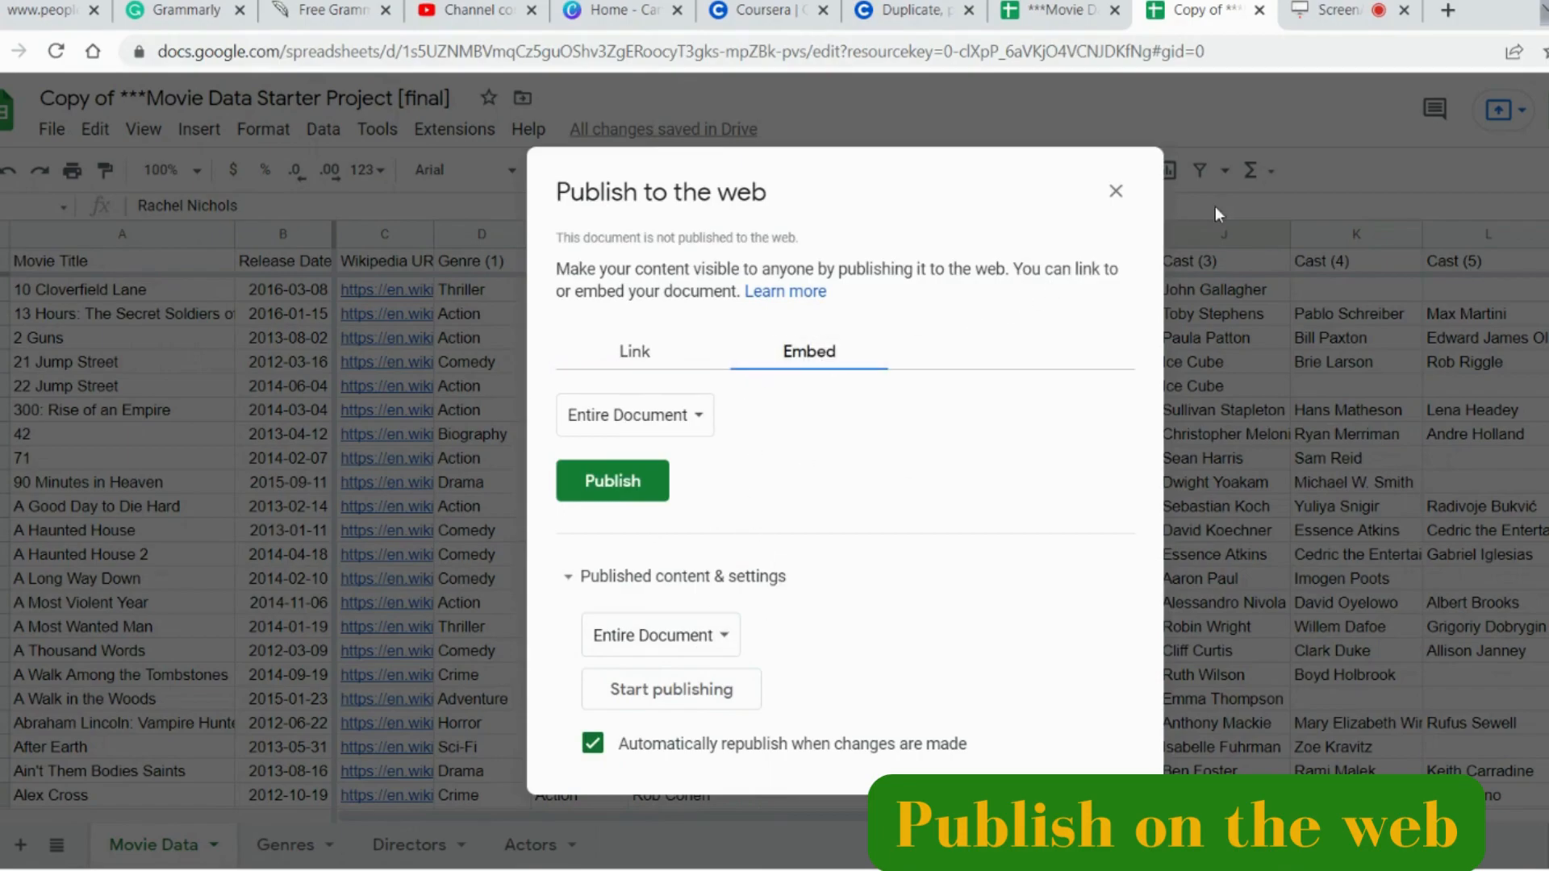
click(1122, 190)
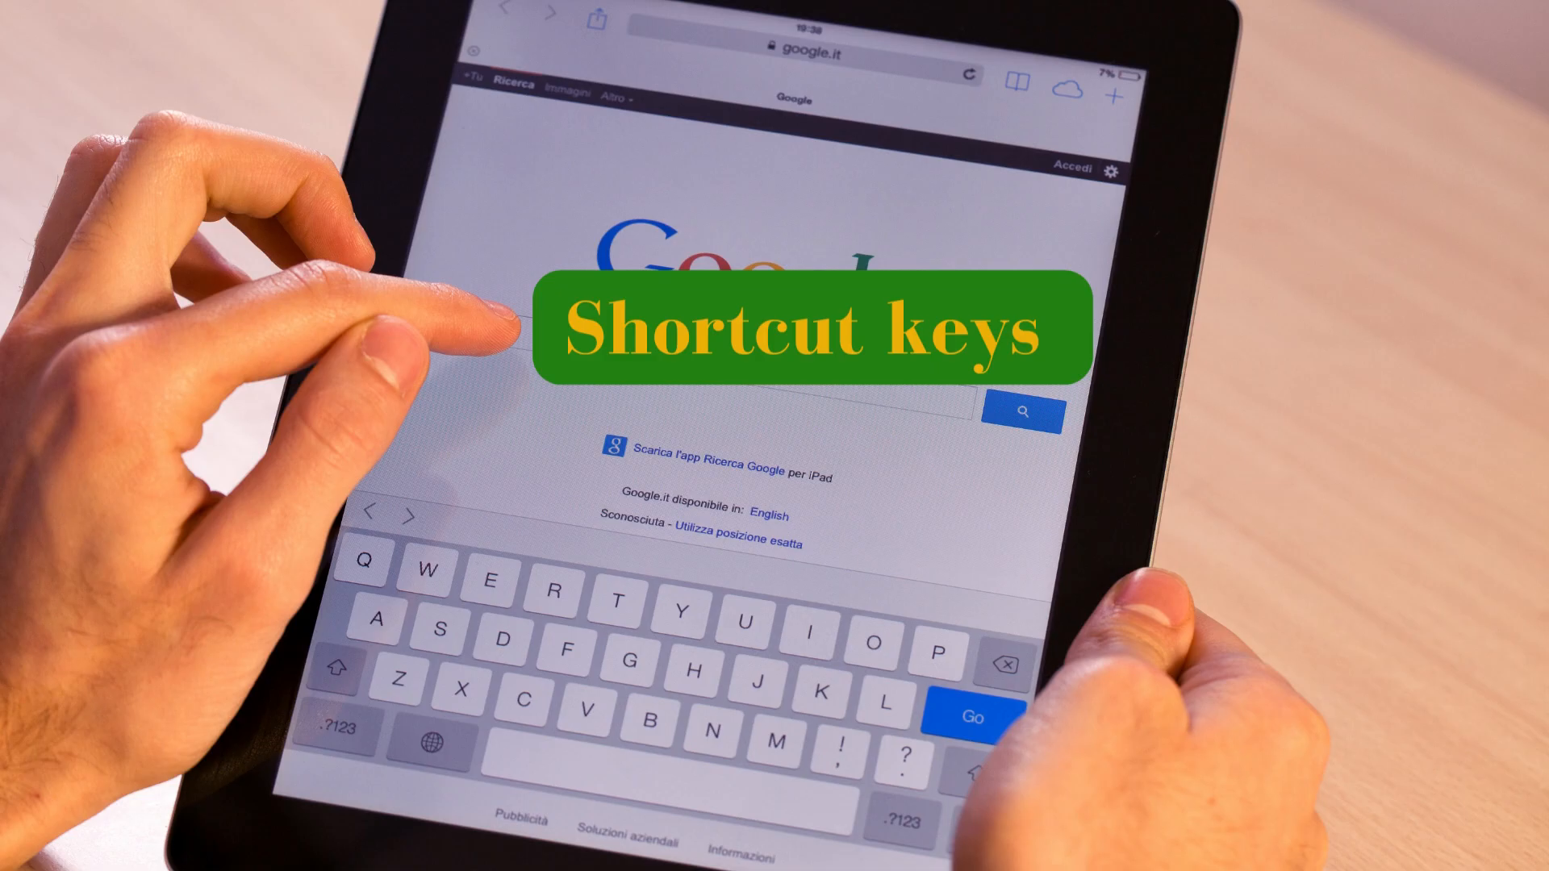
- Select all data on the Movie Data sheet, clear the selection, and jump from the Release Date header to that column's last filled cell
key(ctrl+a)
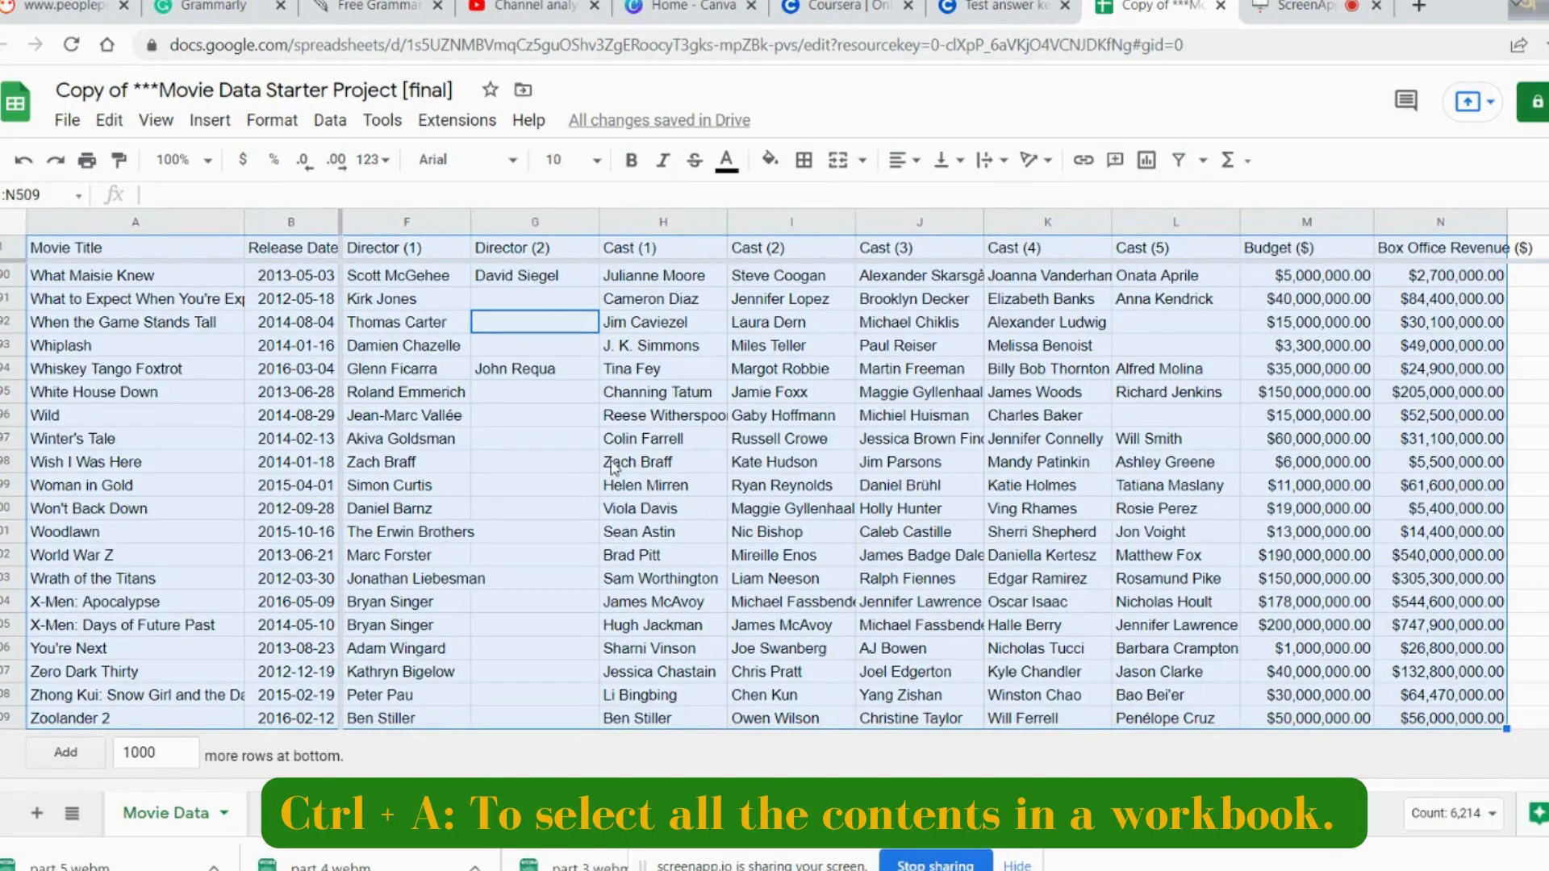
click(595, 441)
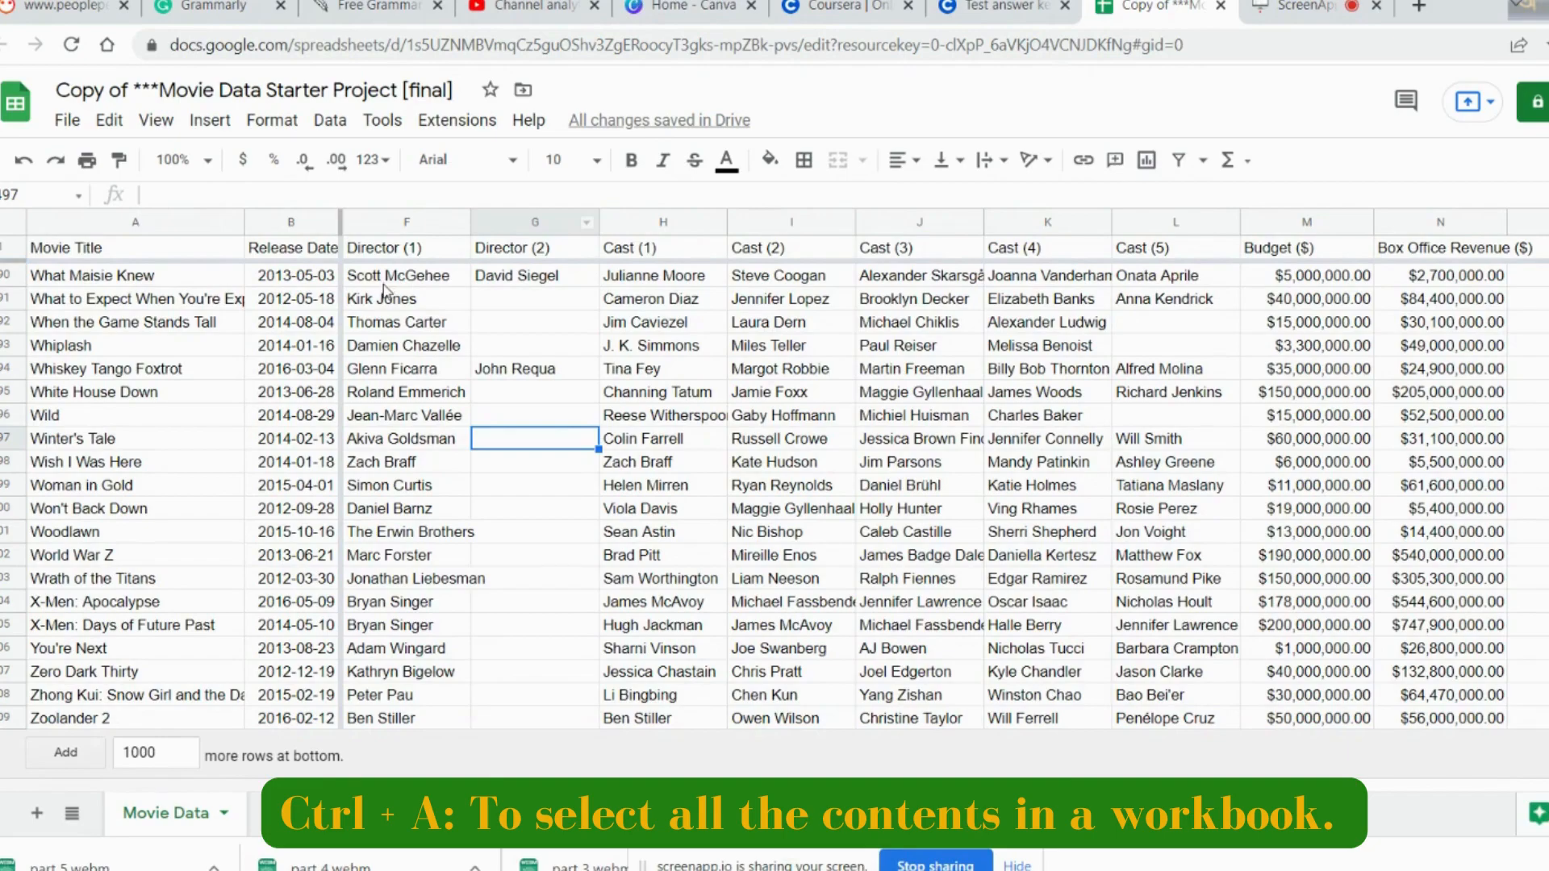
click(321, 252)
key(ctrl+Down)
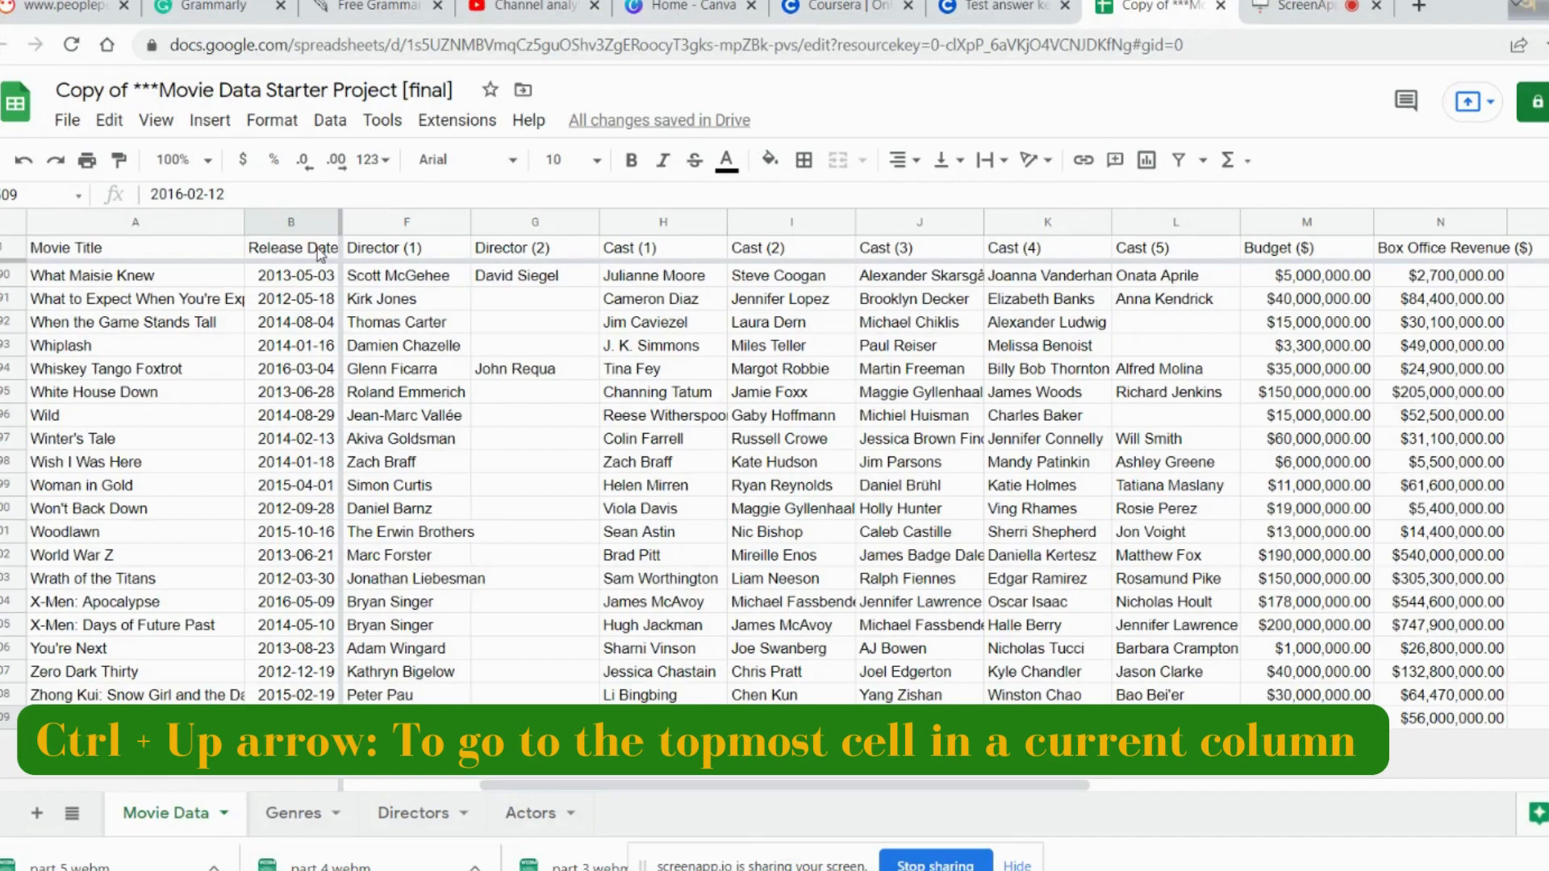
- Move along the Zoolander 2 row past its filled cells to the last column of the sheet
key(Right)
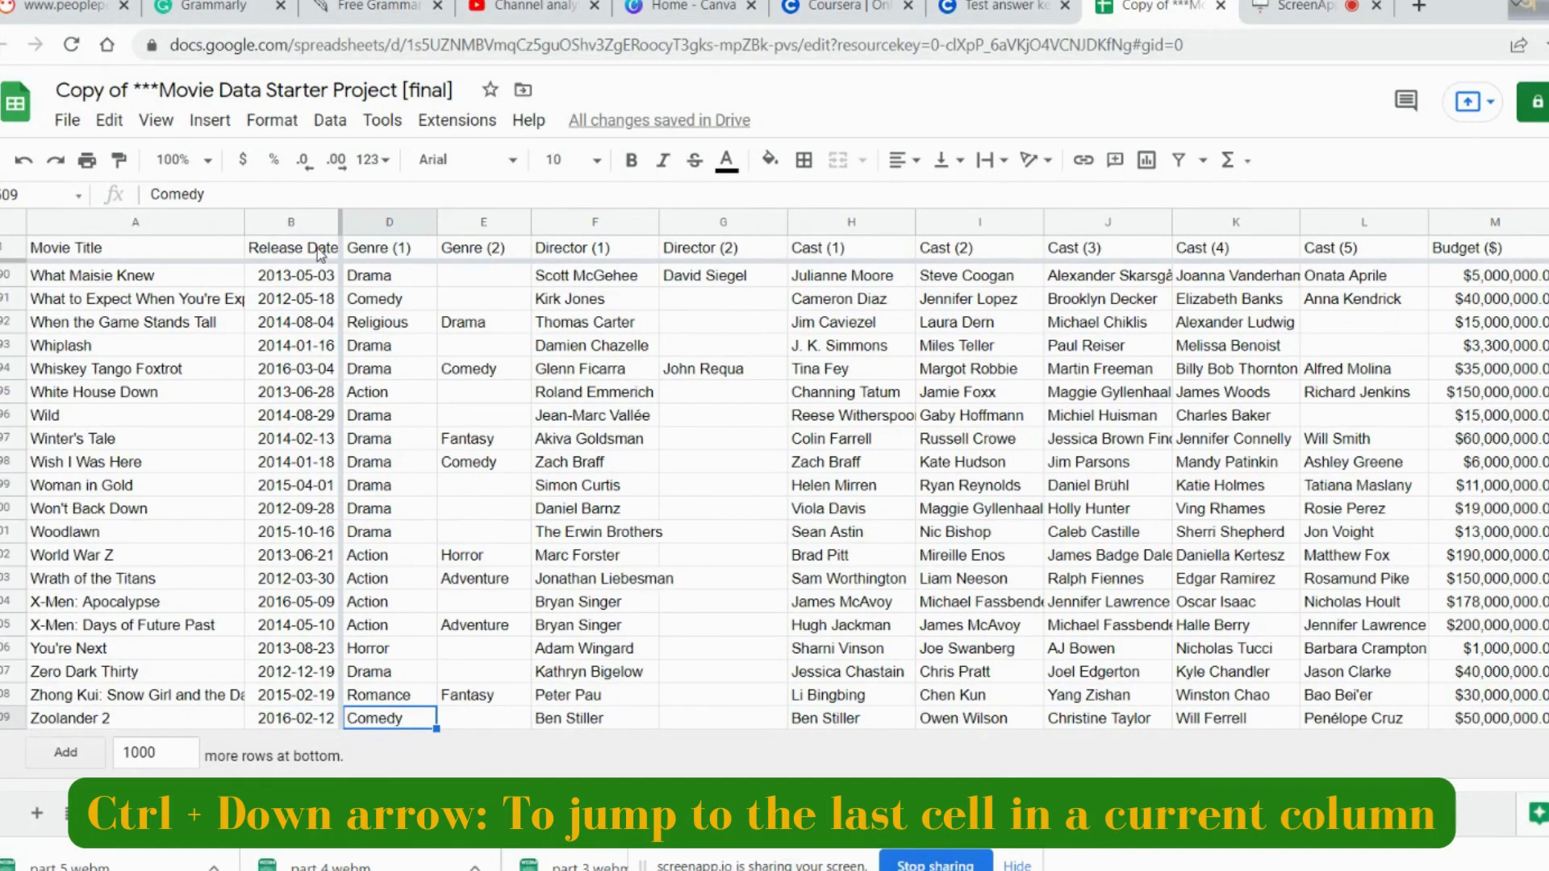
key(ctrl+Right)
key(ctrl+Right)
key(ctrl+Right)
key(ctrl+Right)
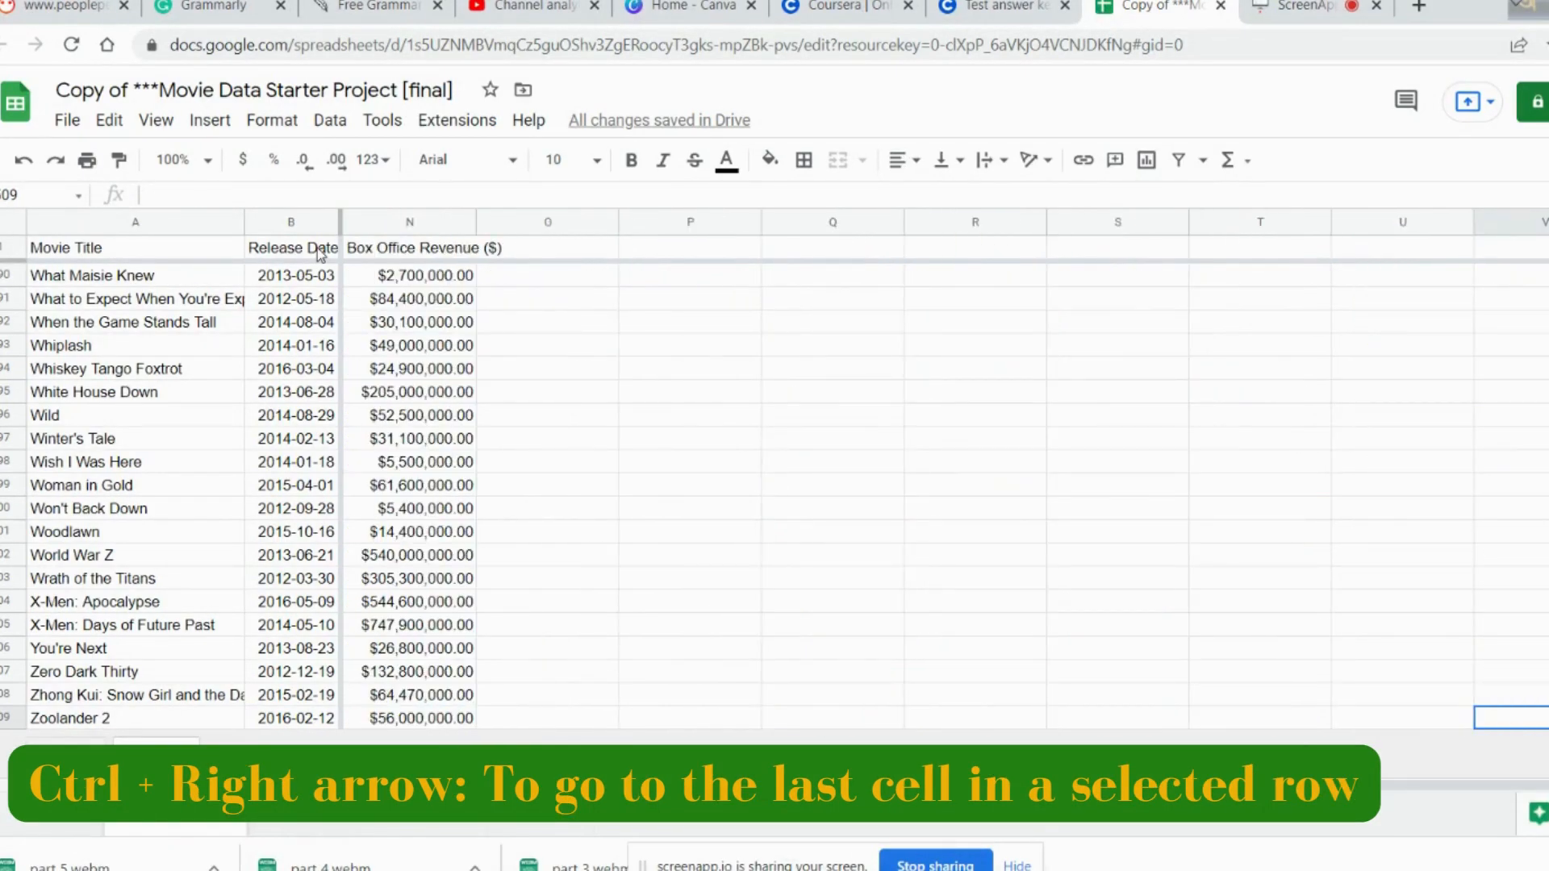
- Jump back to the row's Box Office Revenue cell, up to its column header, and across to the Movie Title header
key(ctrl+Left)
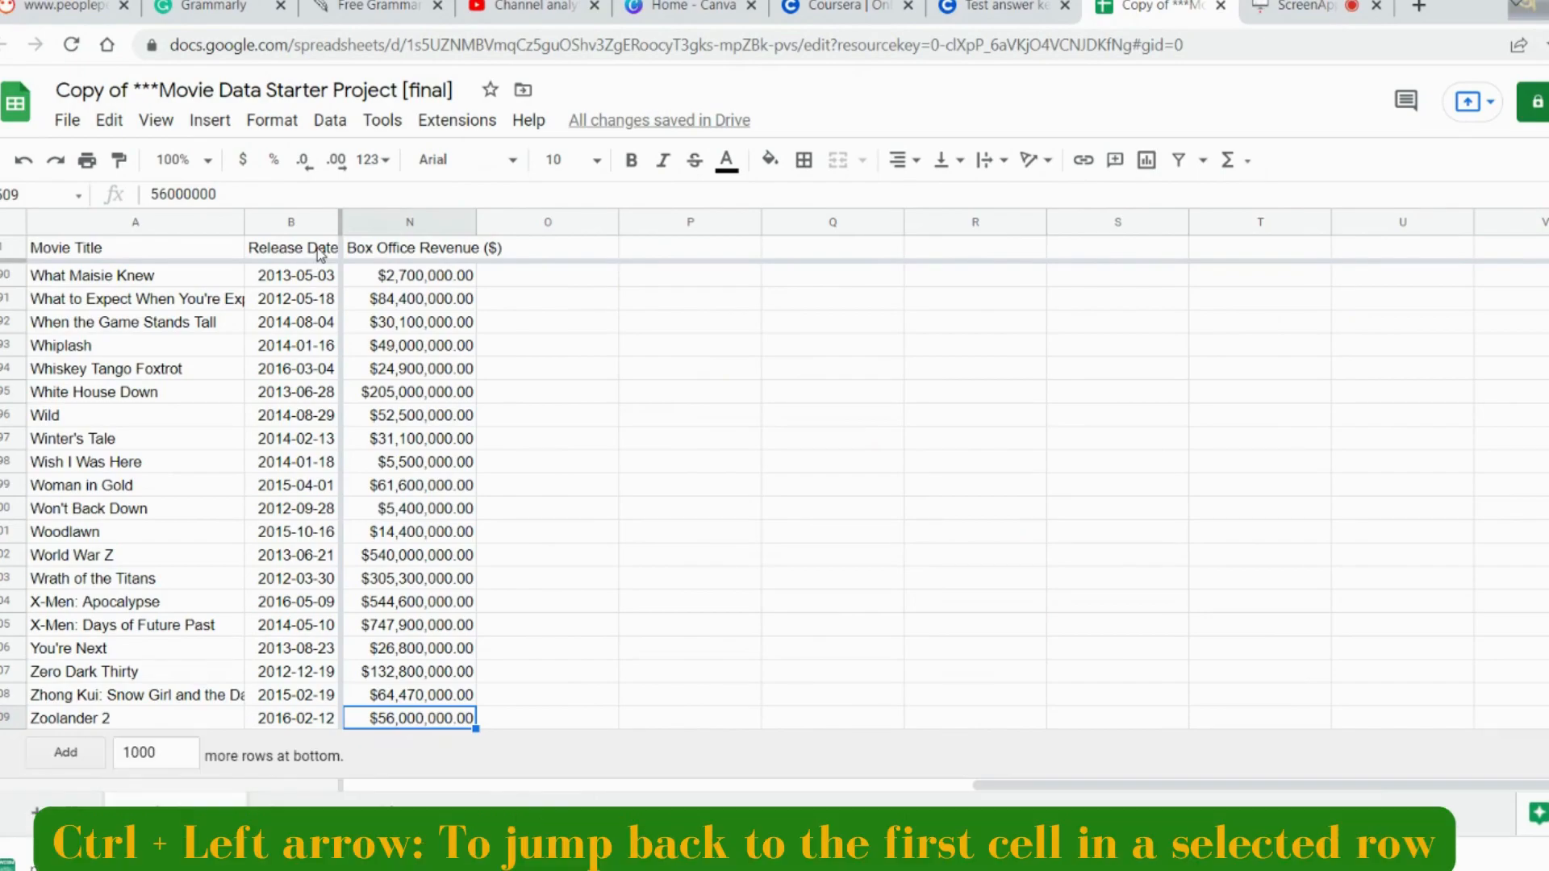
key(ctrl+Up)
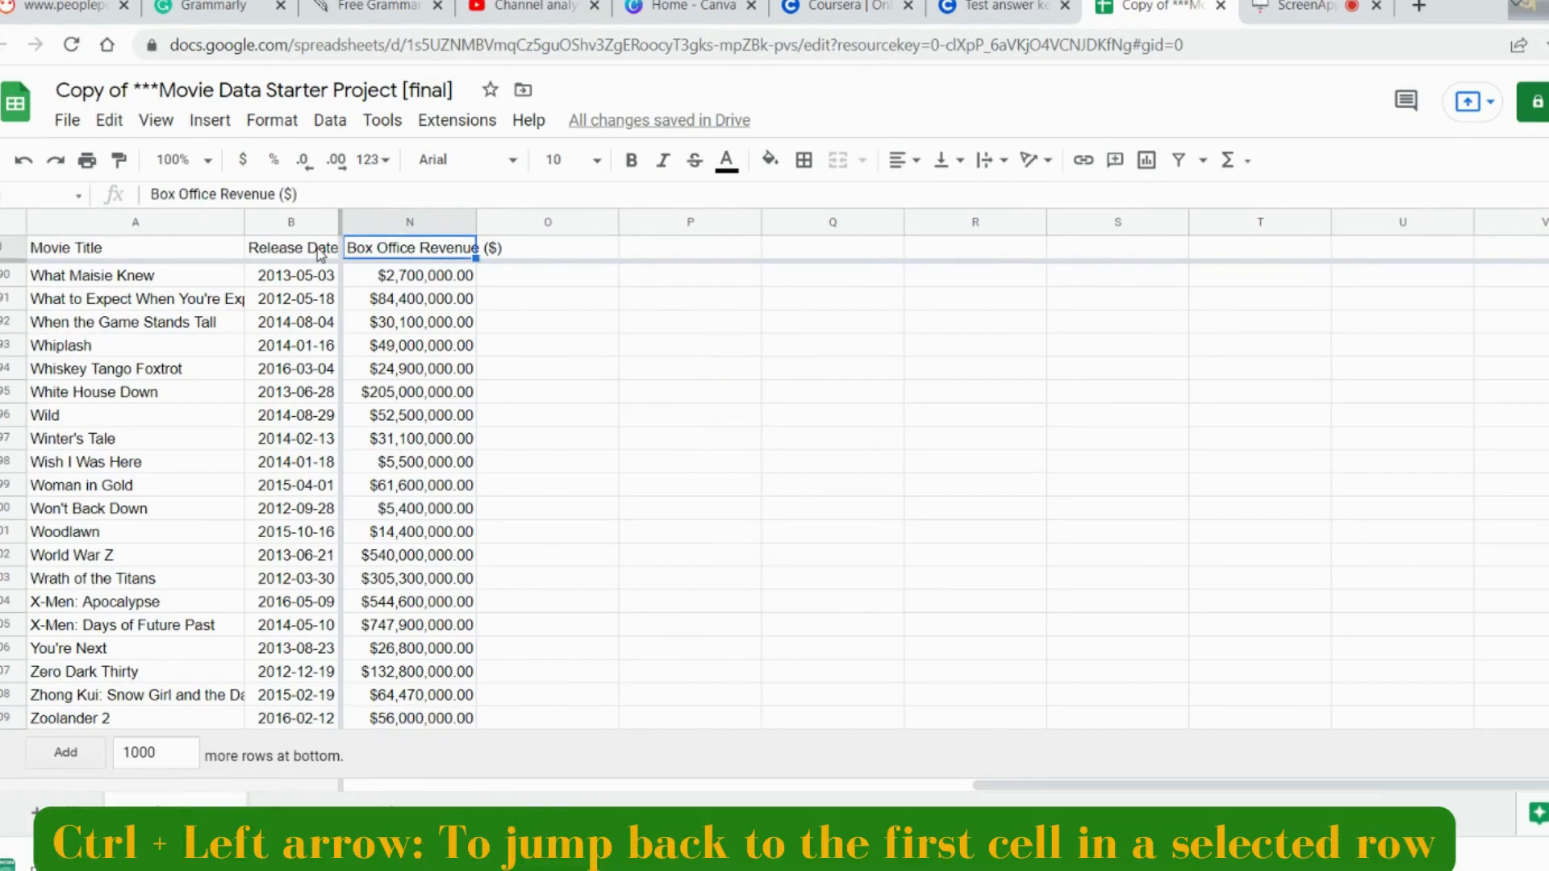
key(ctrl+Left)
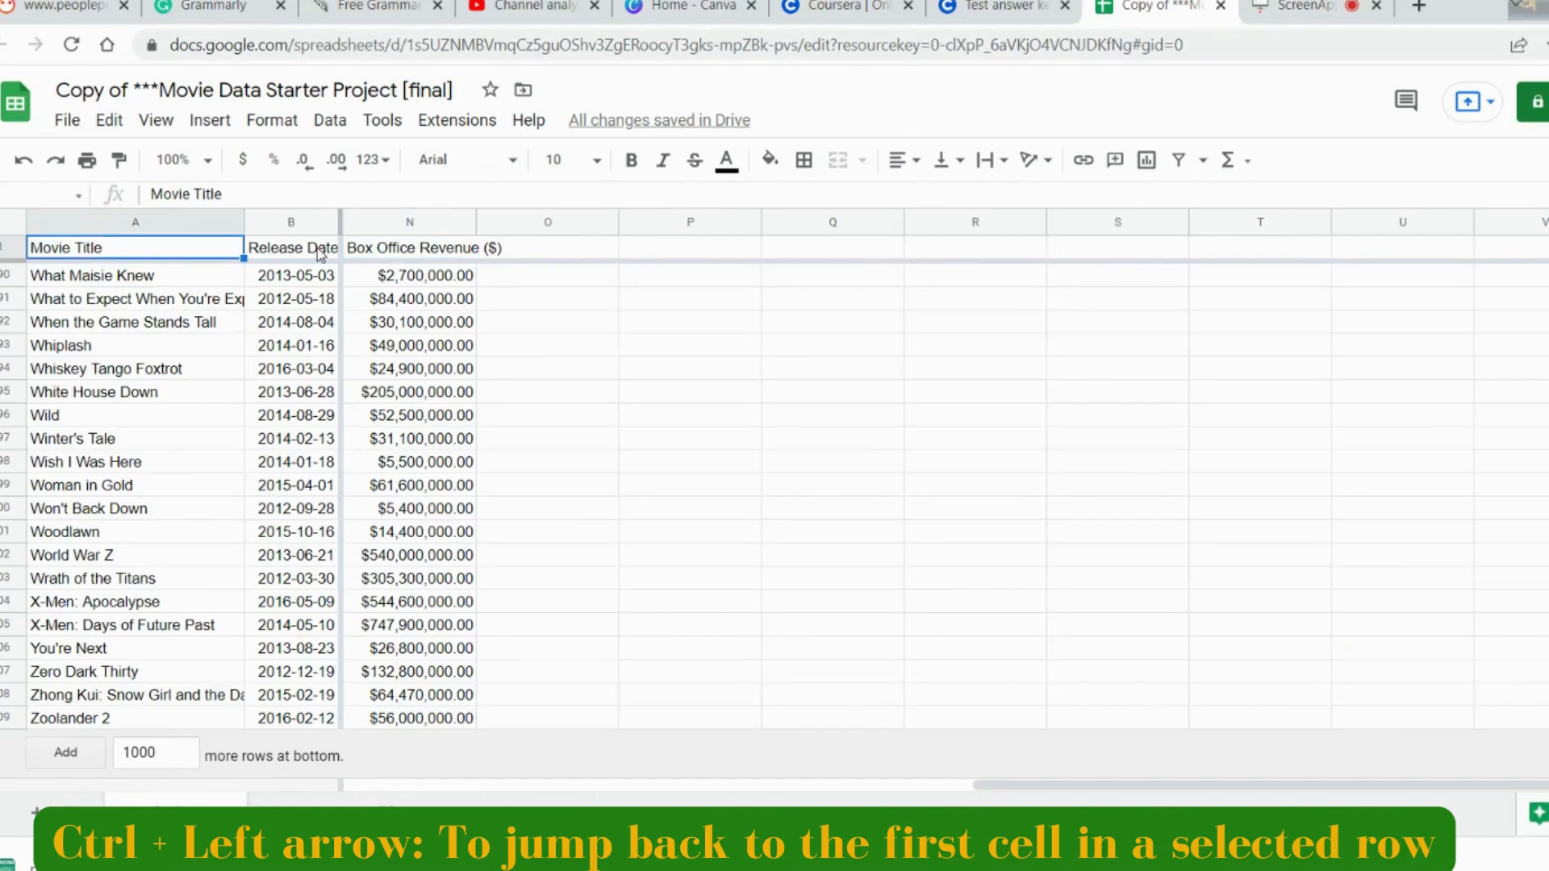